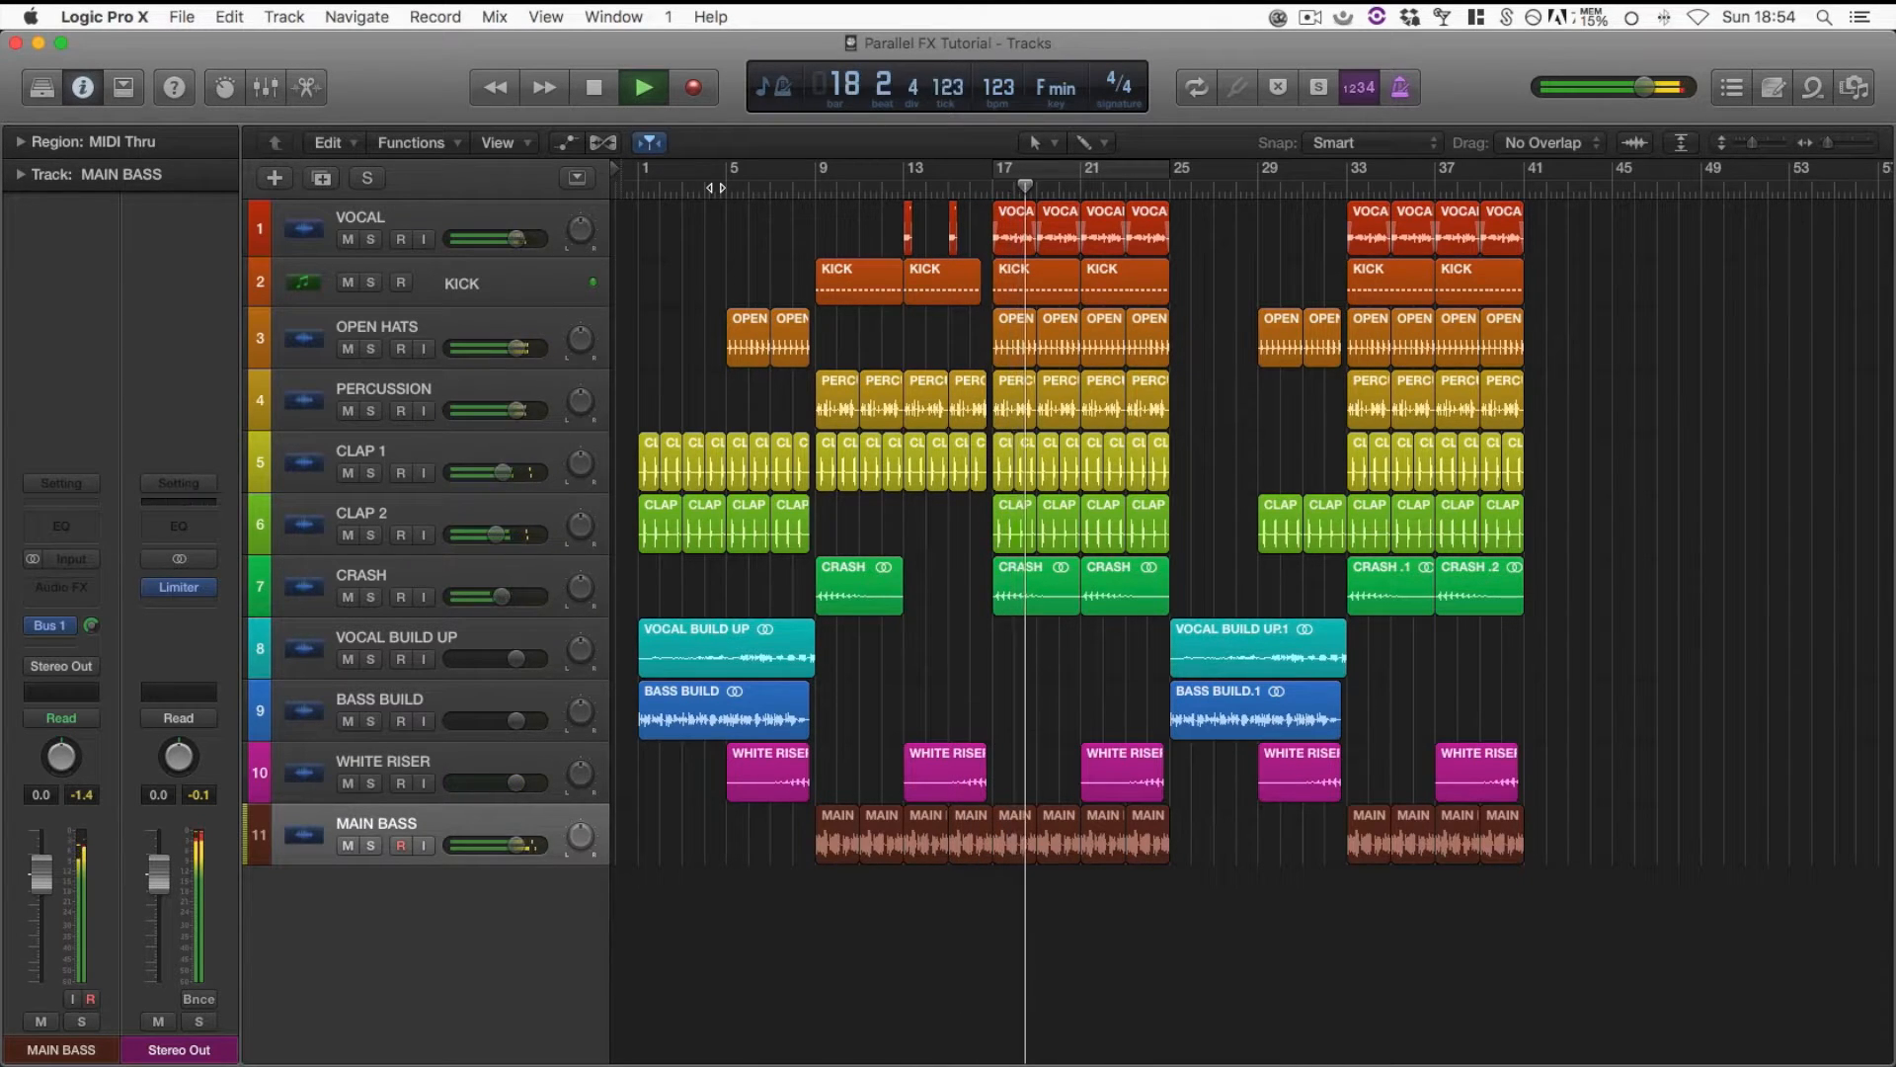
# Stop playback and insert the Xfer LFOTool plug-in on the MAIN BASS track
pyautogui.press('space')
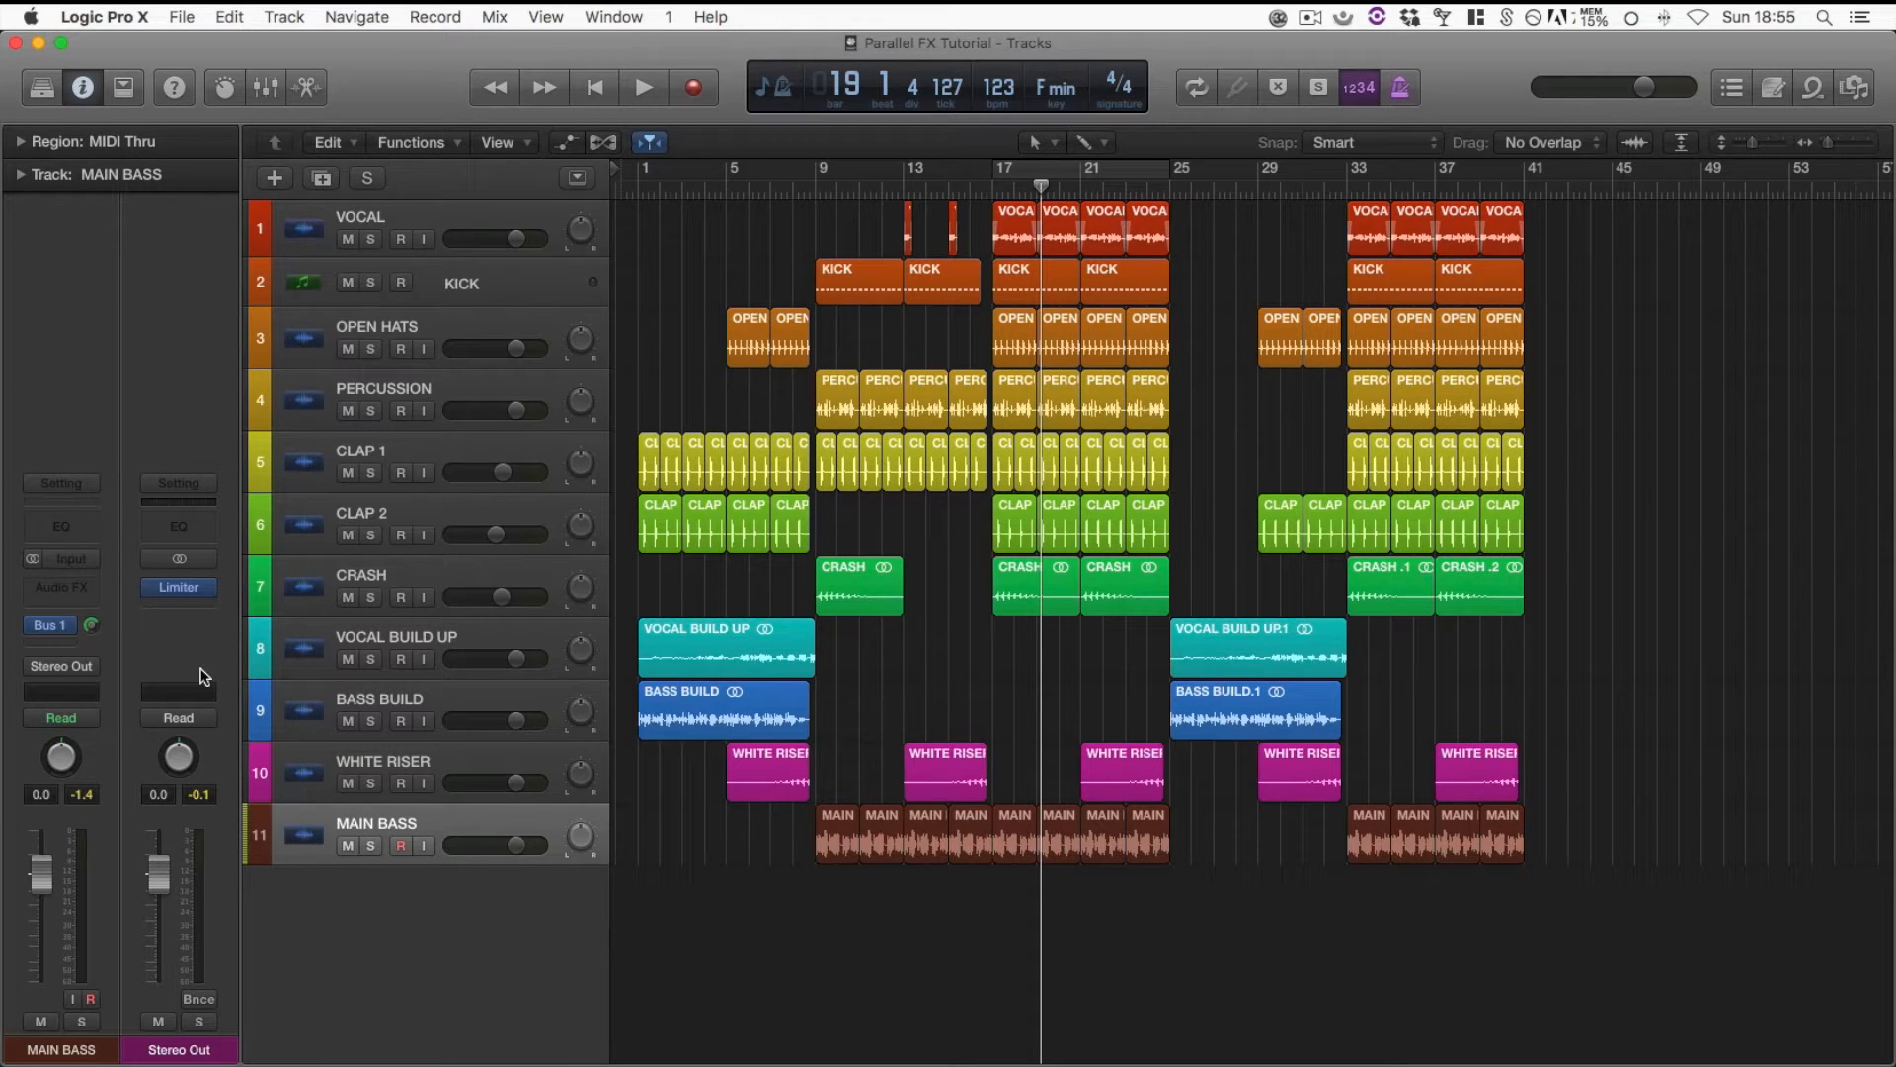
pyautogui.click(71, 592)
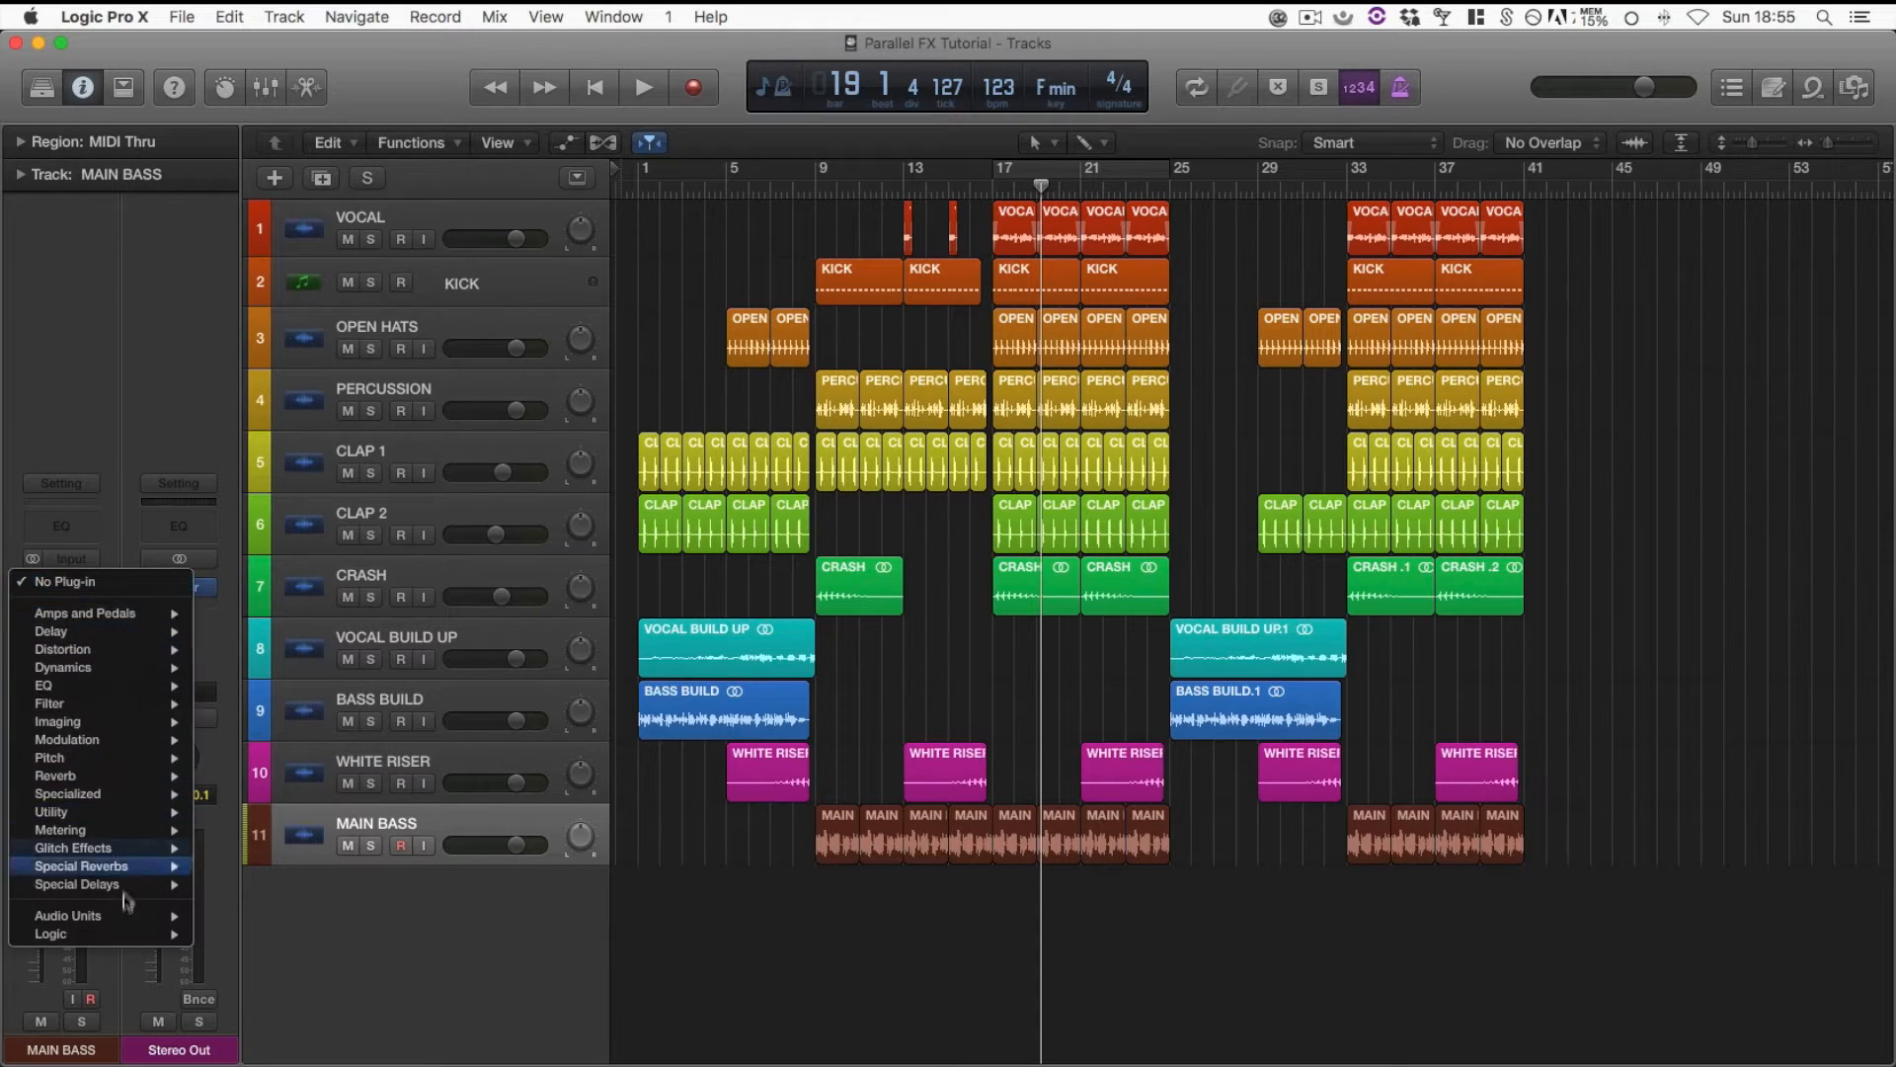
pyautogui.moveTo(130, 916)
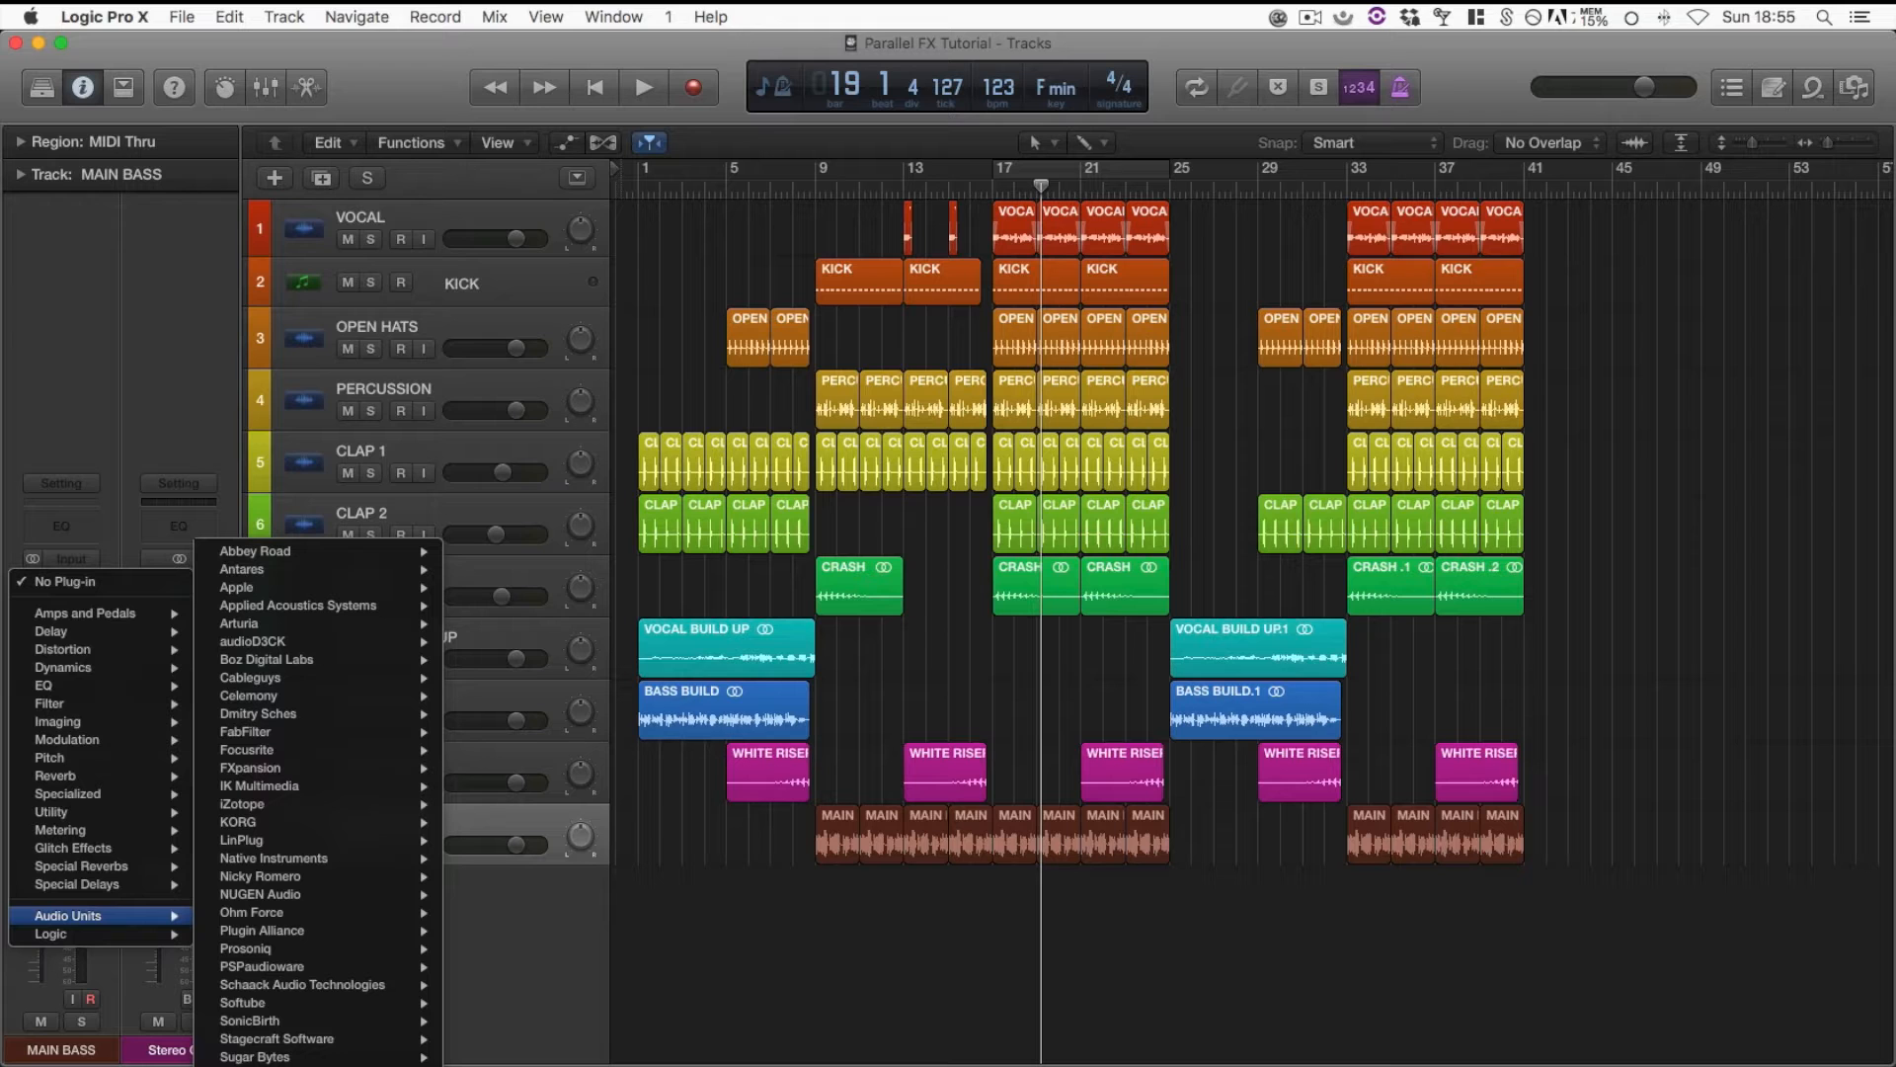
pyautogui.click(679, 1063)
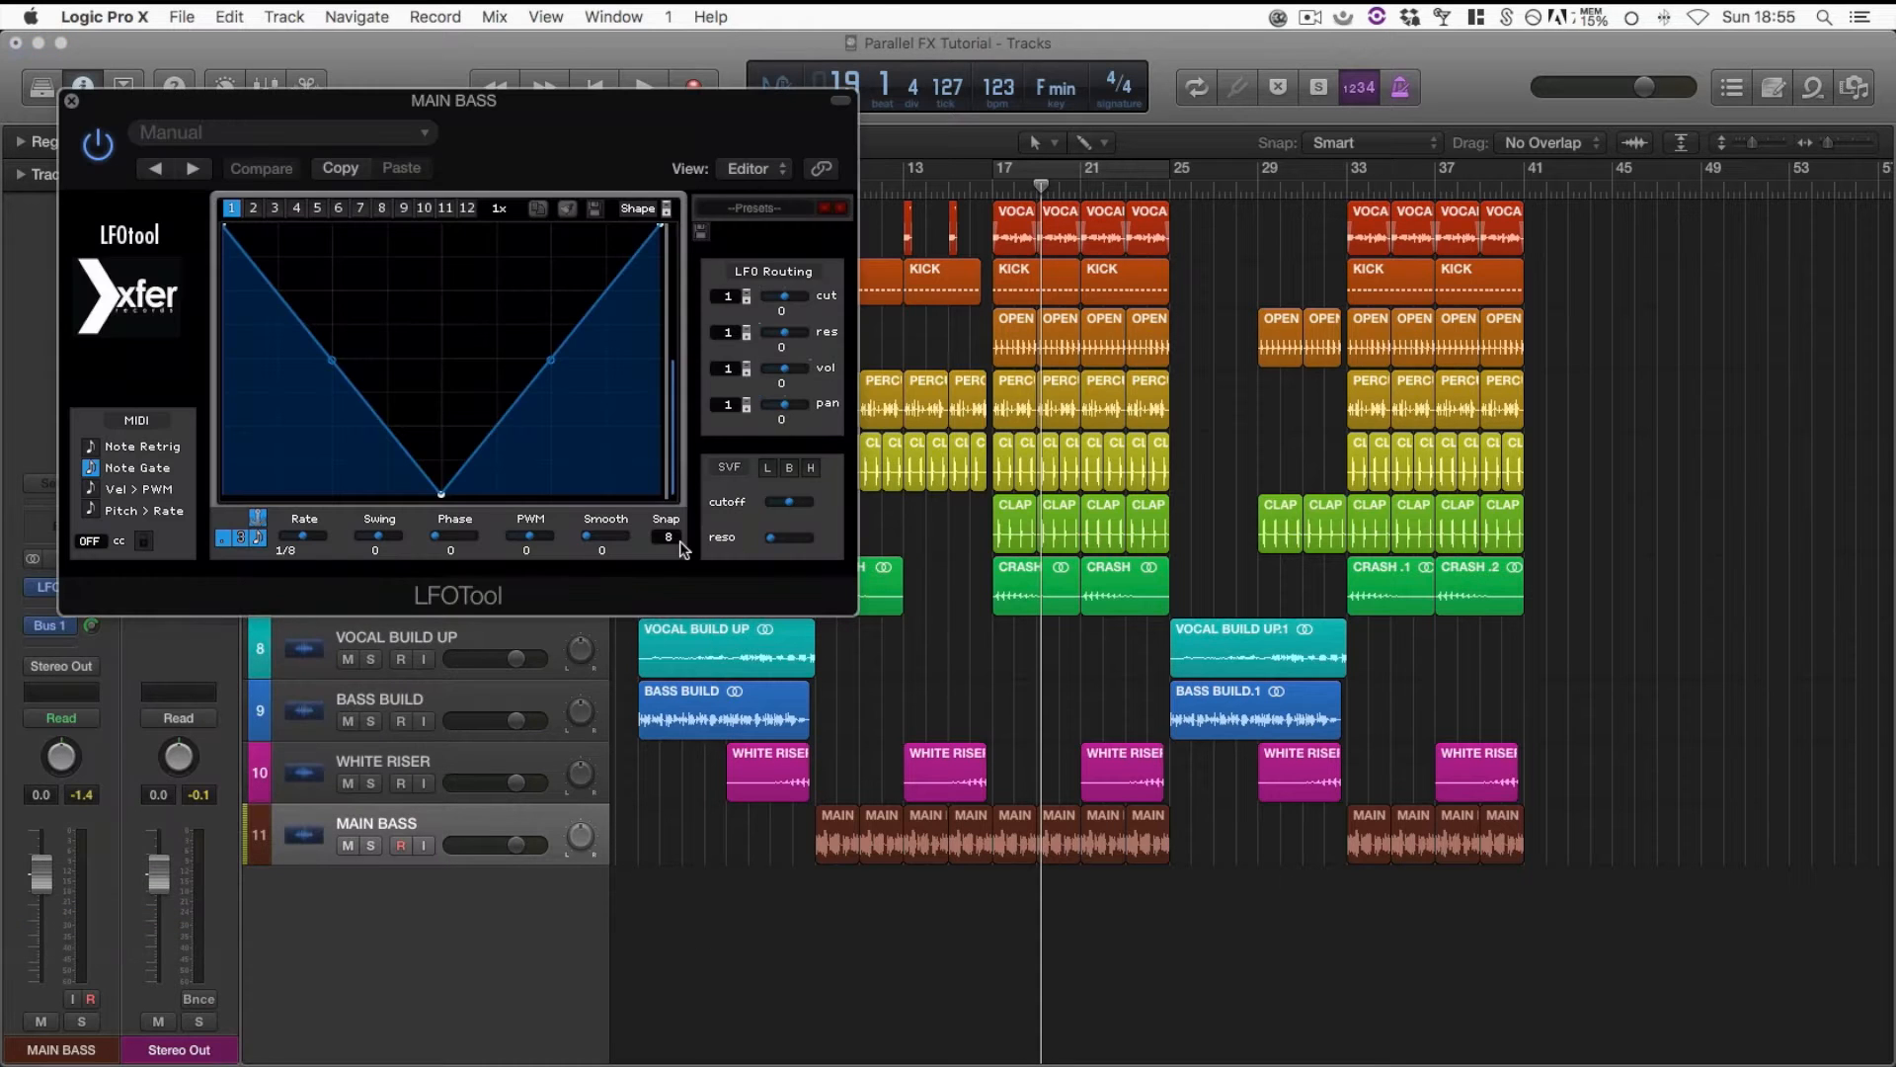
pyautogui.moveTo(577, 105); pyautogui.dragTo(1106, 245)
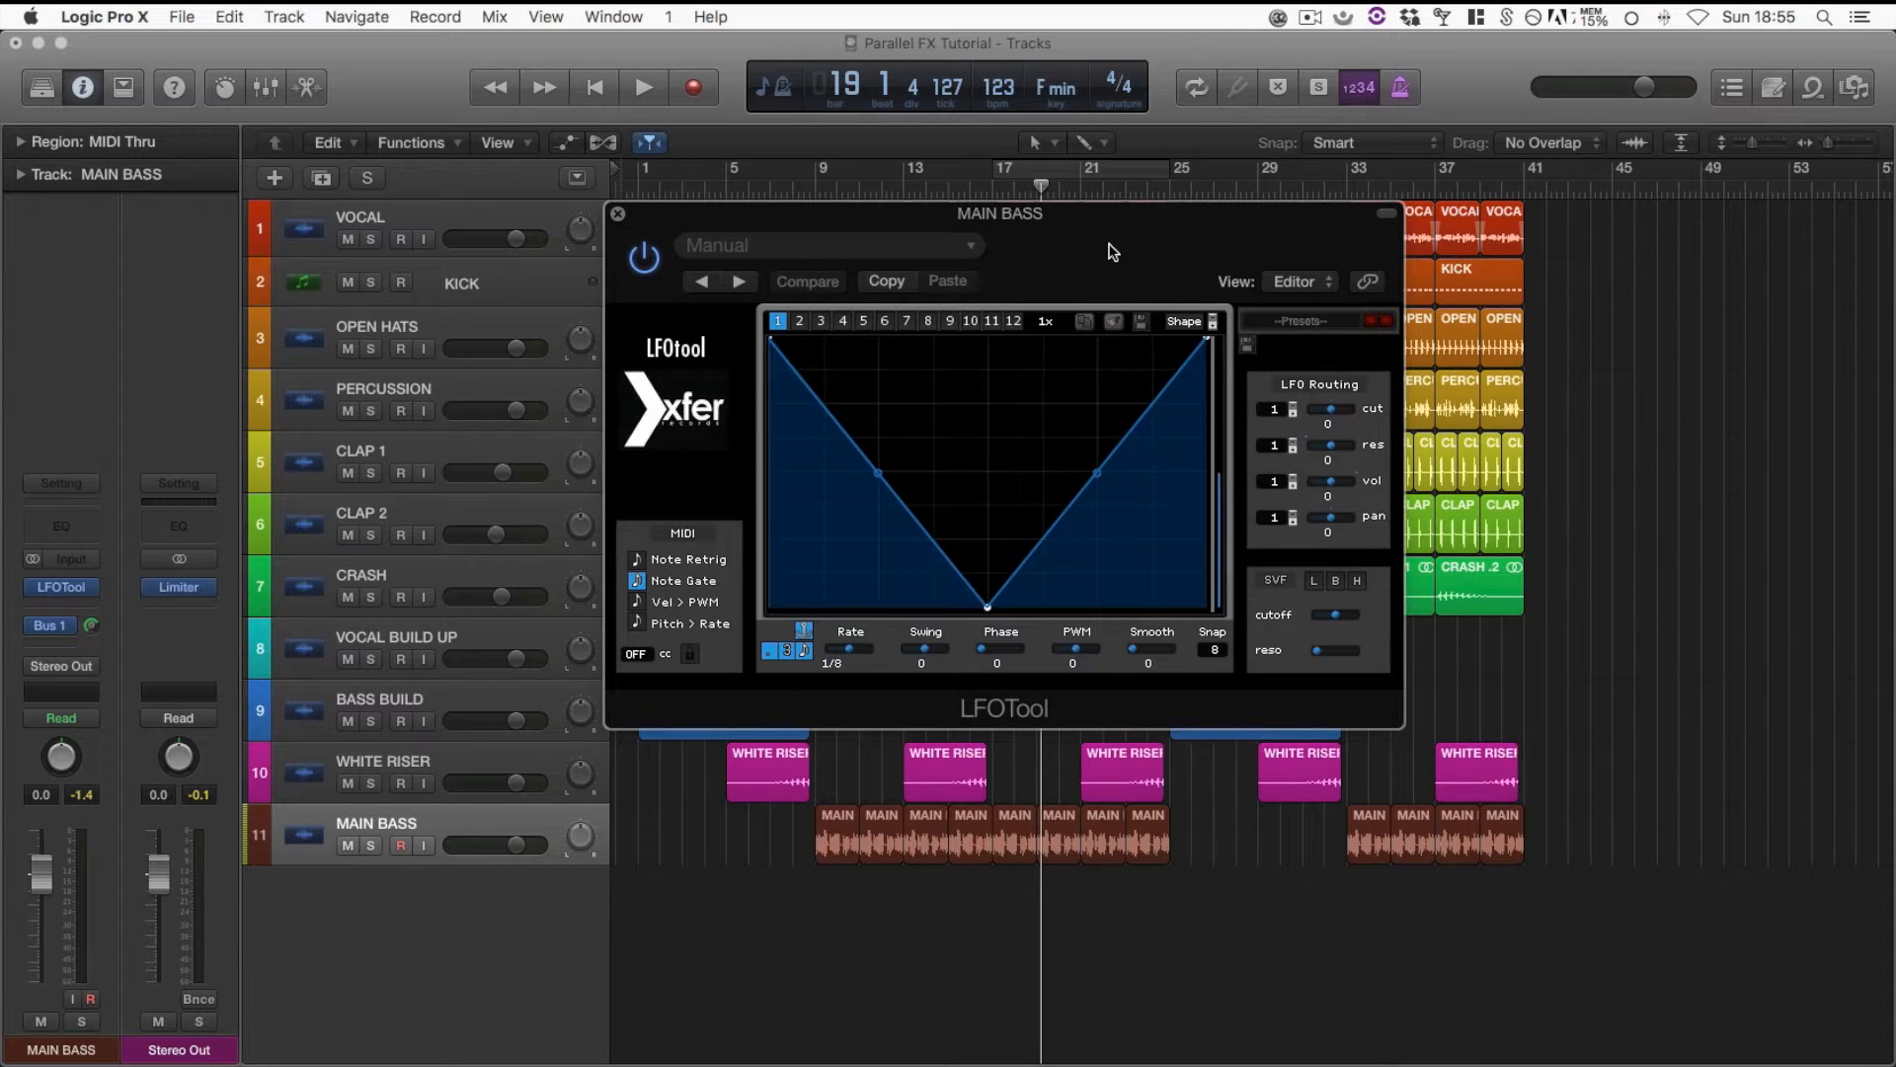
# Load the Sidechain-1 preset from LFOTool's Sidechain presets
pyautogui.click(1308, 329)
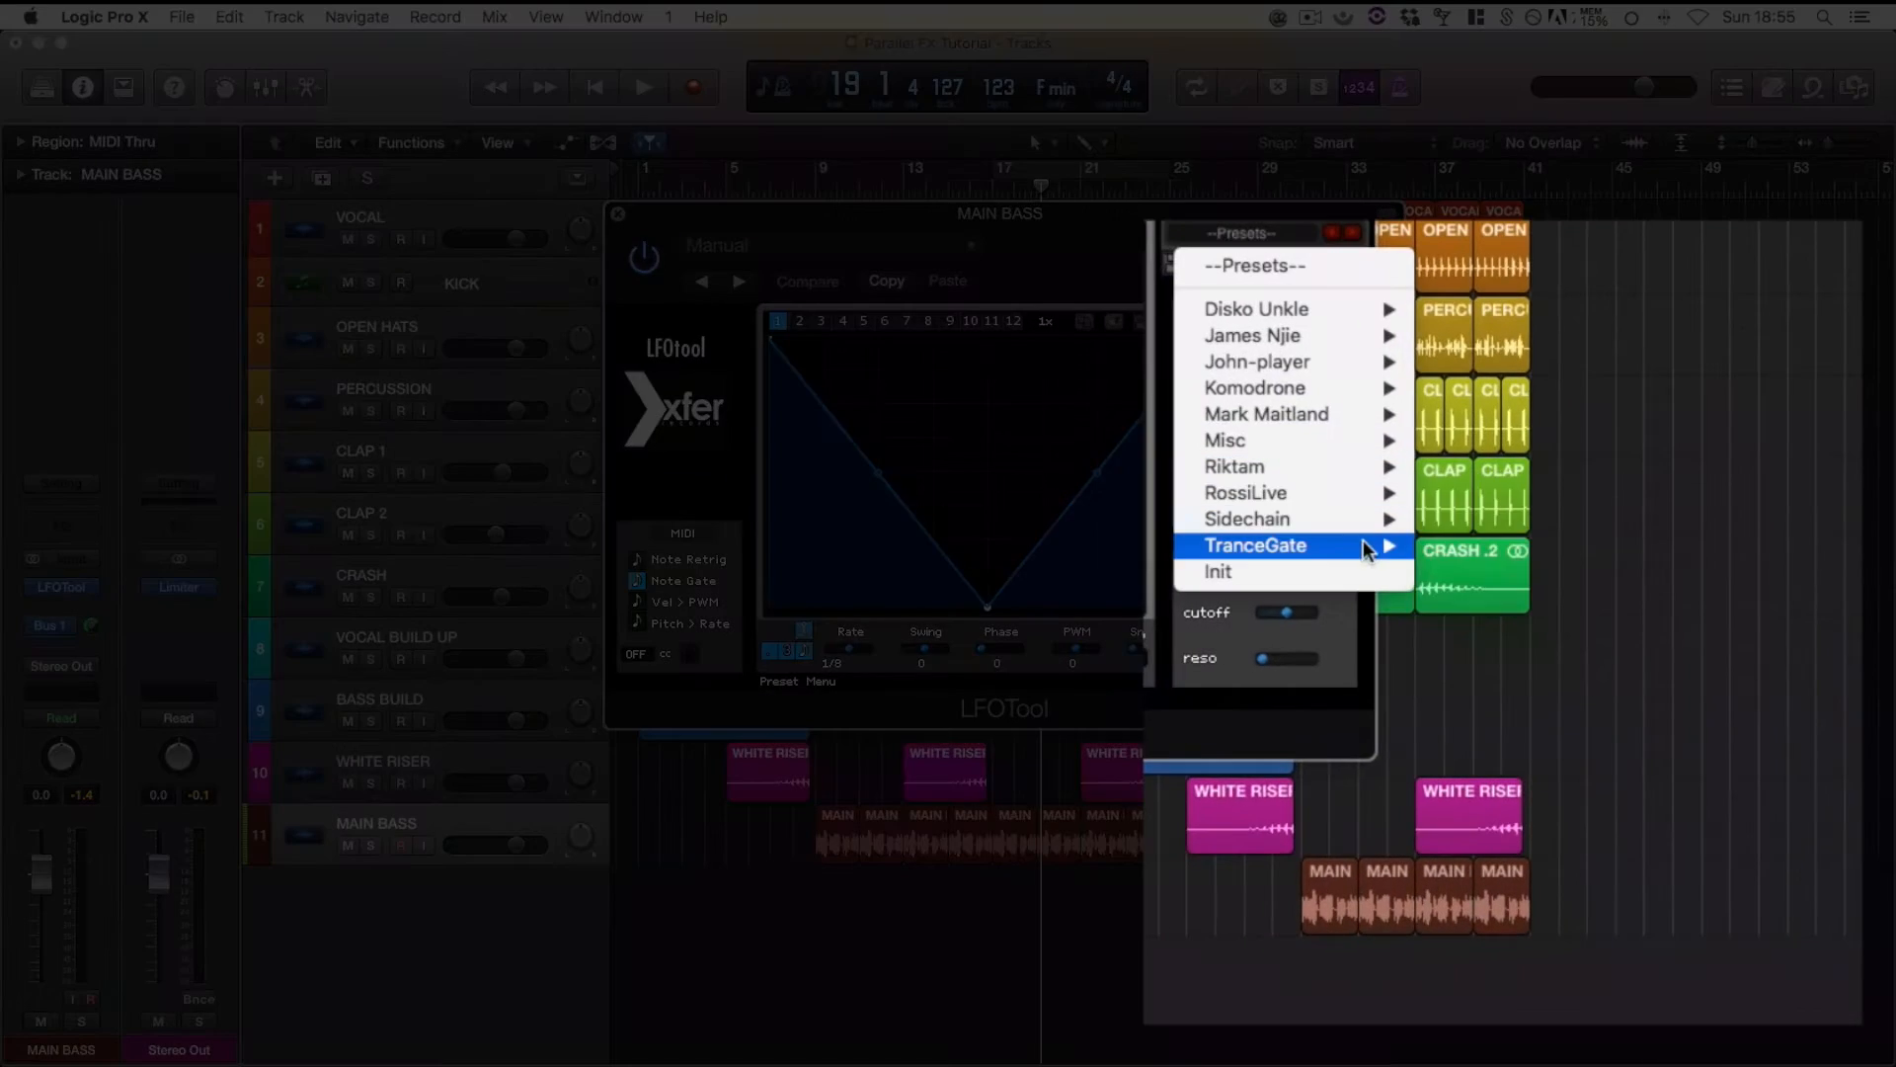
pyautogui.moveTo(1368, 518)
pyautogui.click(1486, 518)
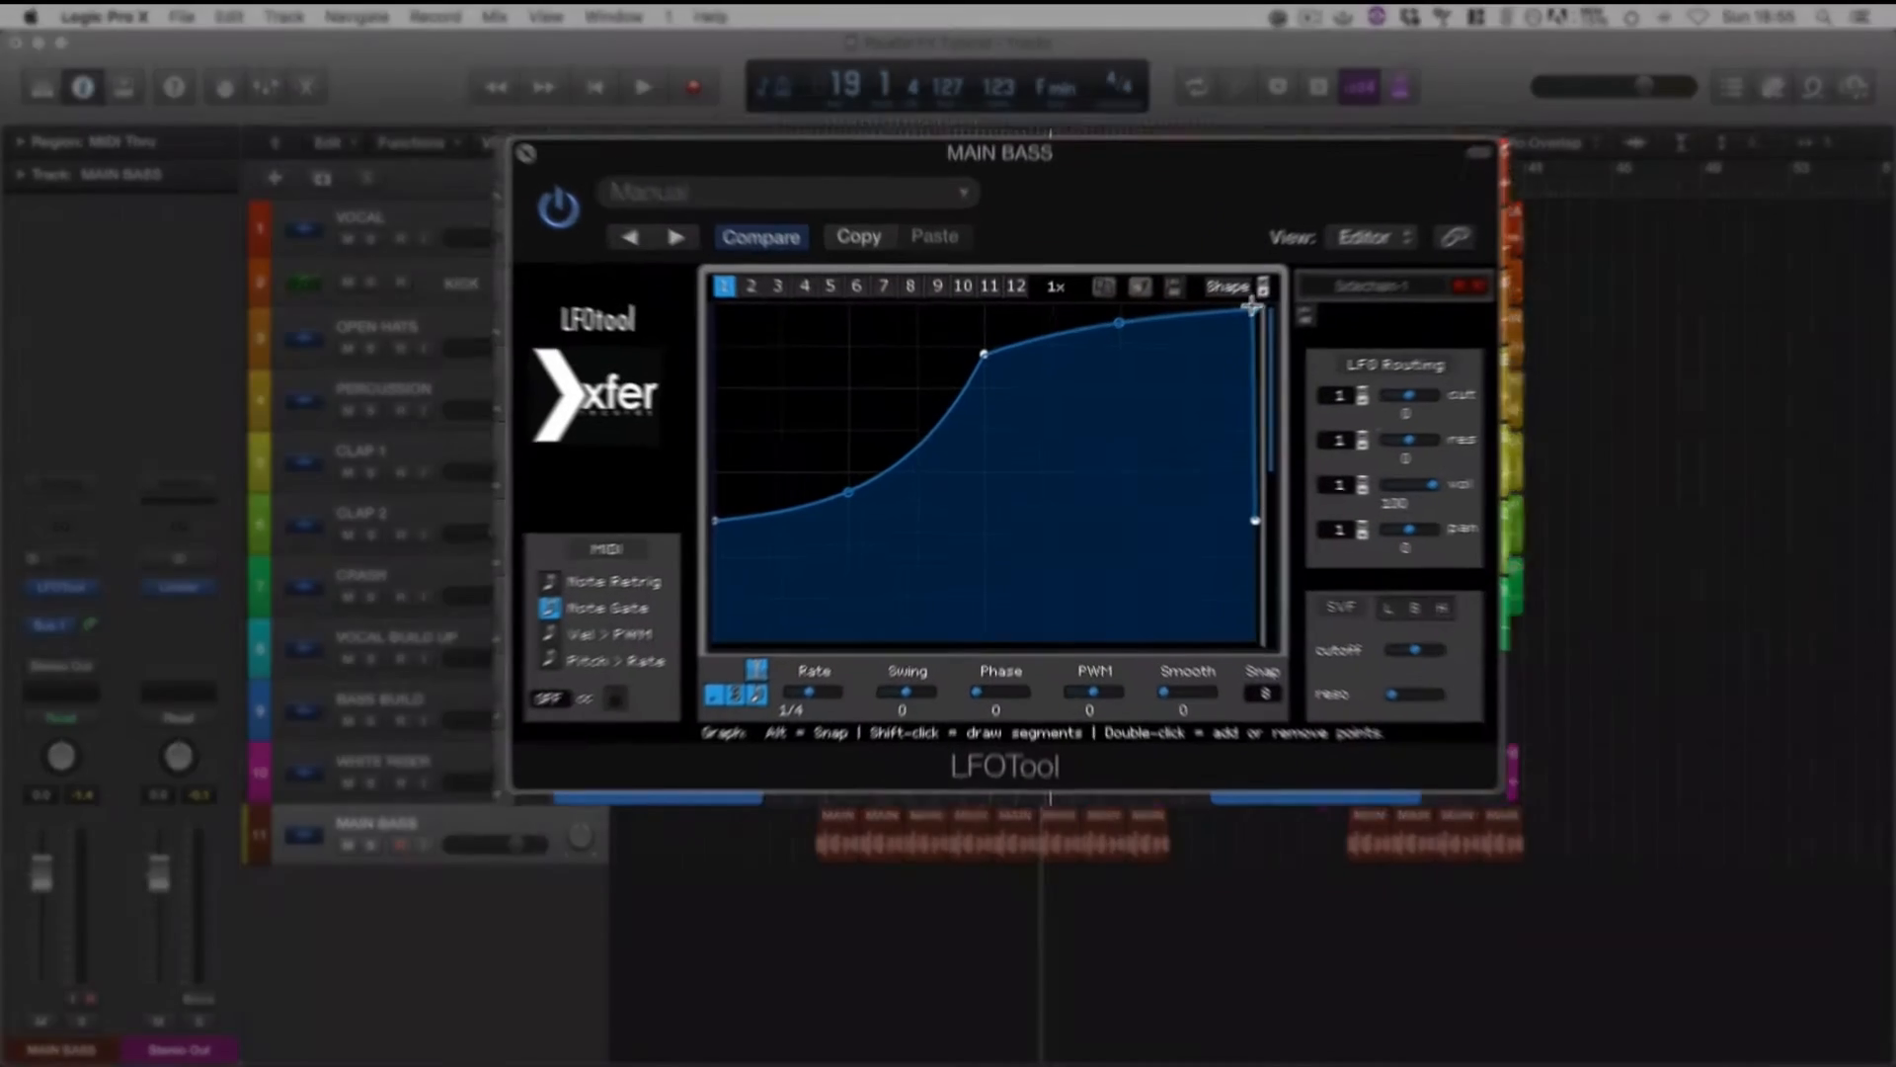
# Reshape the LFO curve with its middle and end points at full height and a slightly lower starting point
pyautogui.moveTo(1209, 341); pyautogui.dragTo(1190, 327)
pyautogui.moveTo(981, 340); pyautogui.dragTo(976, 291)
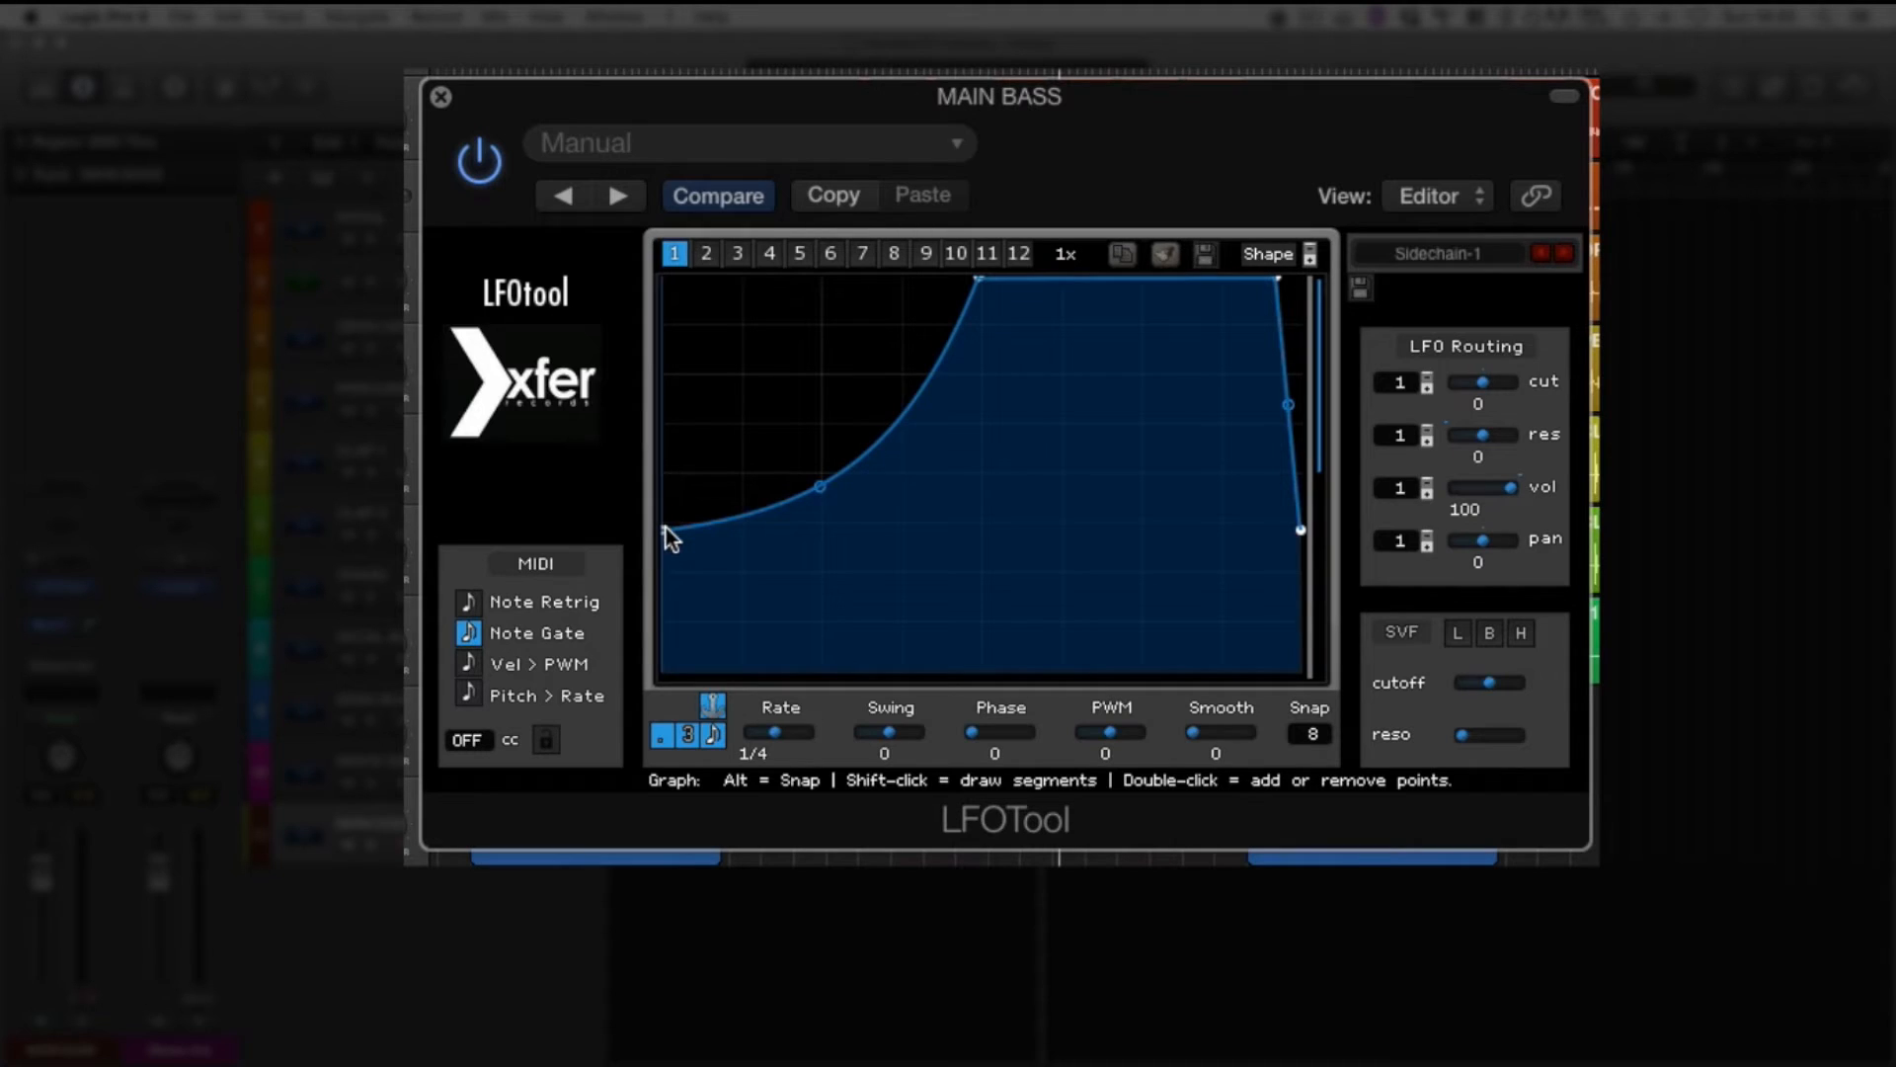
pyautogui.moveTo(664, 526); pyautogui.dragTo(658, 556)
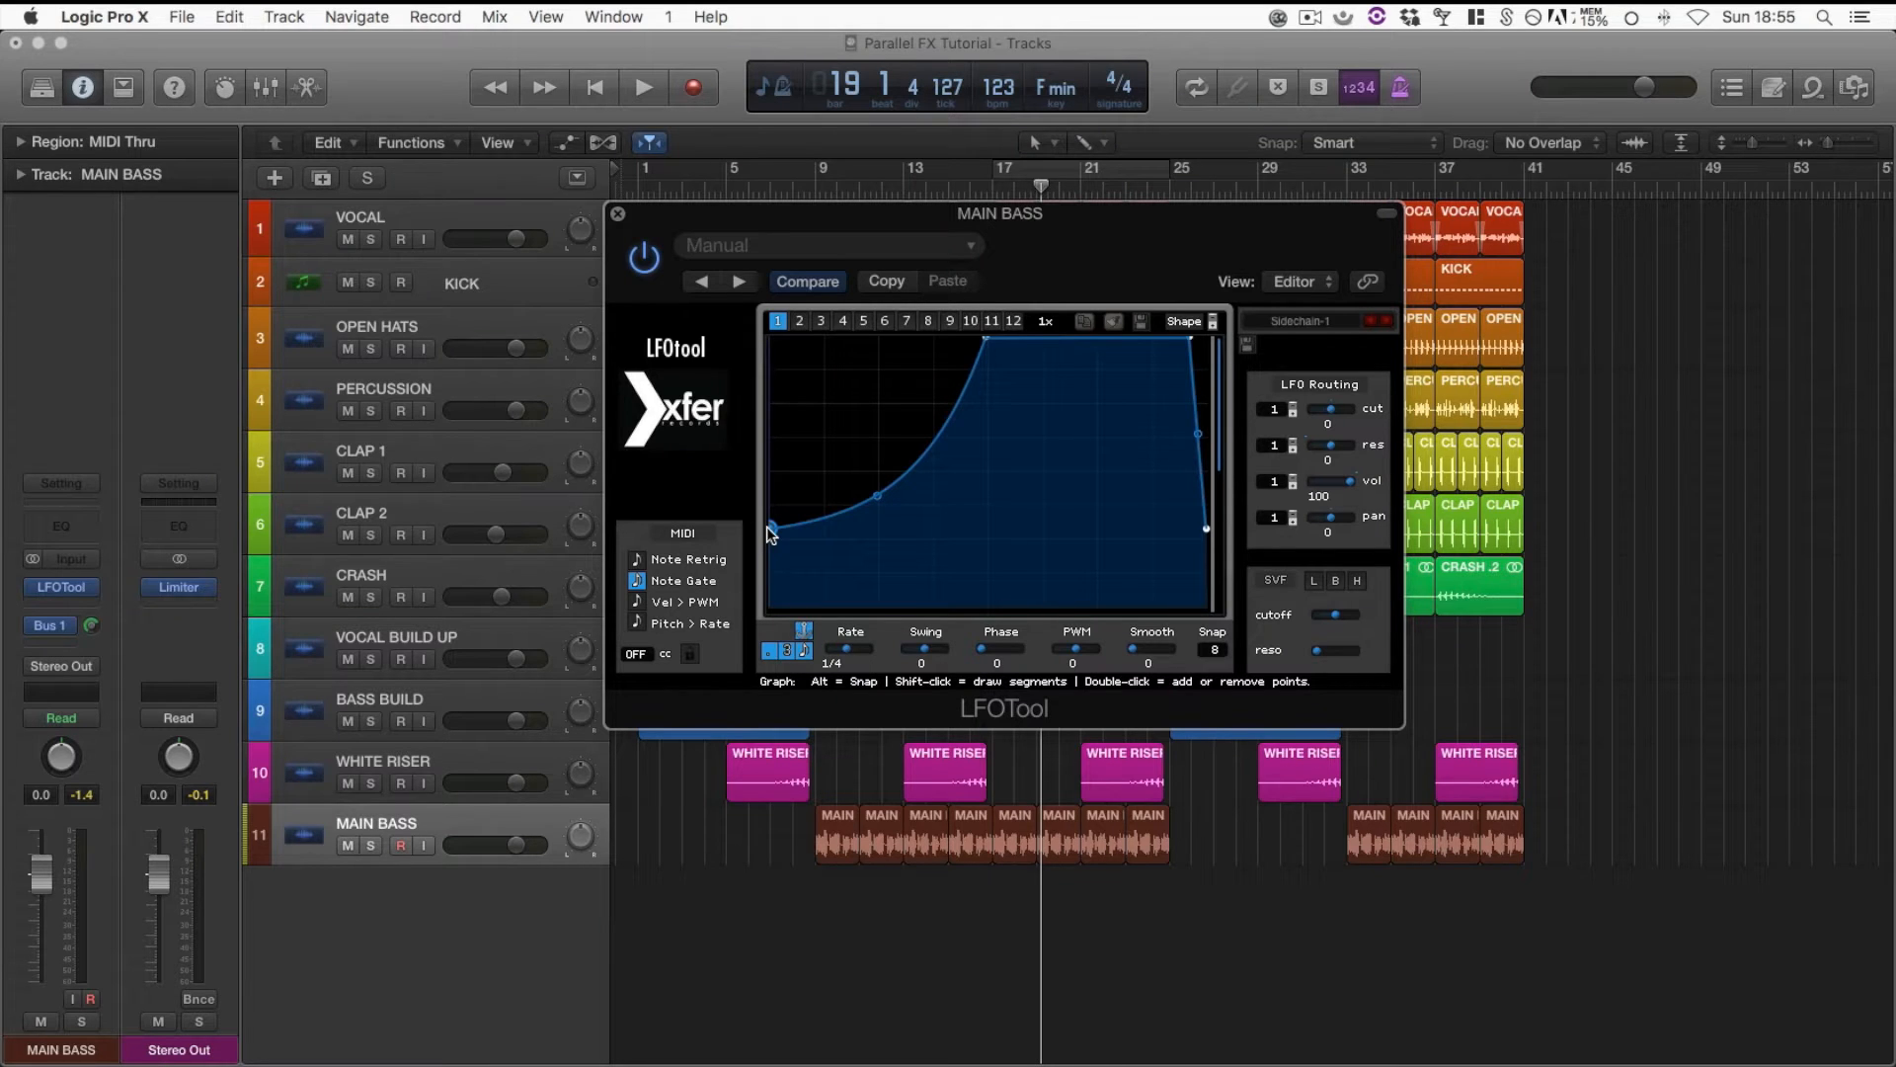
# Solo the MAIN BASS track and compare its playback with LFOTool bypassed and active
pyautogui.click(372, 846)
pyautogui.press('space')
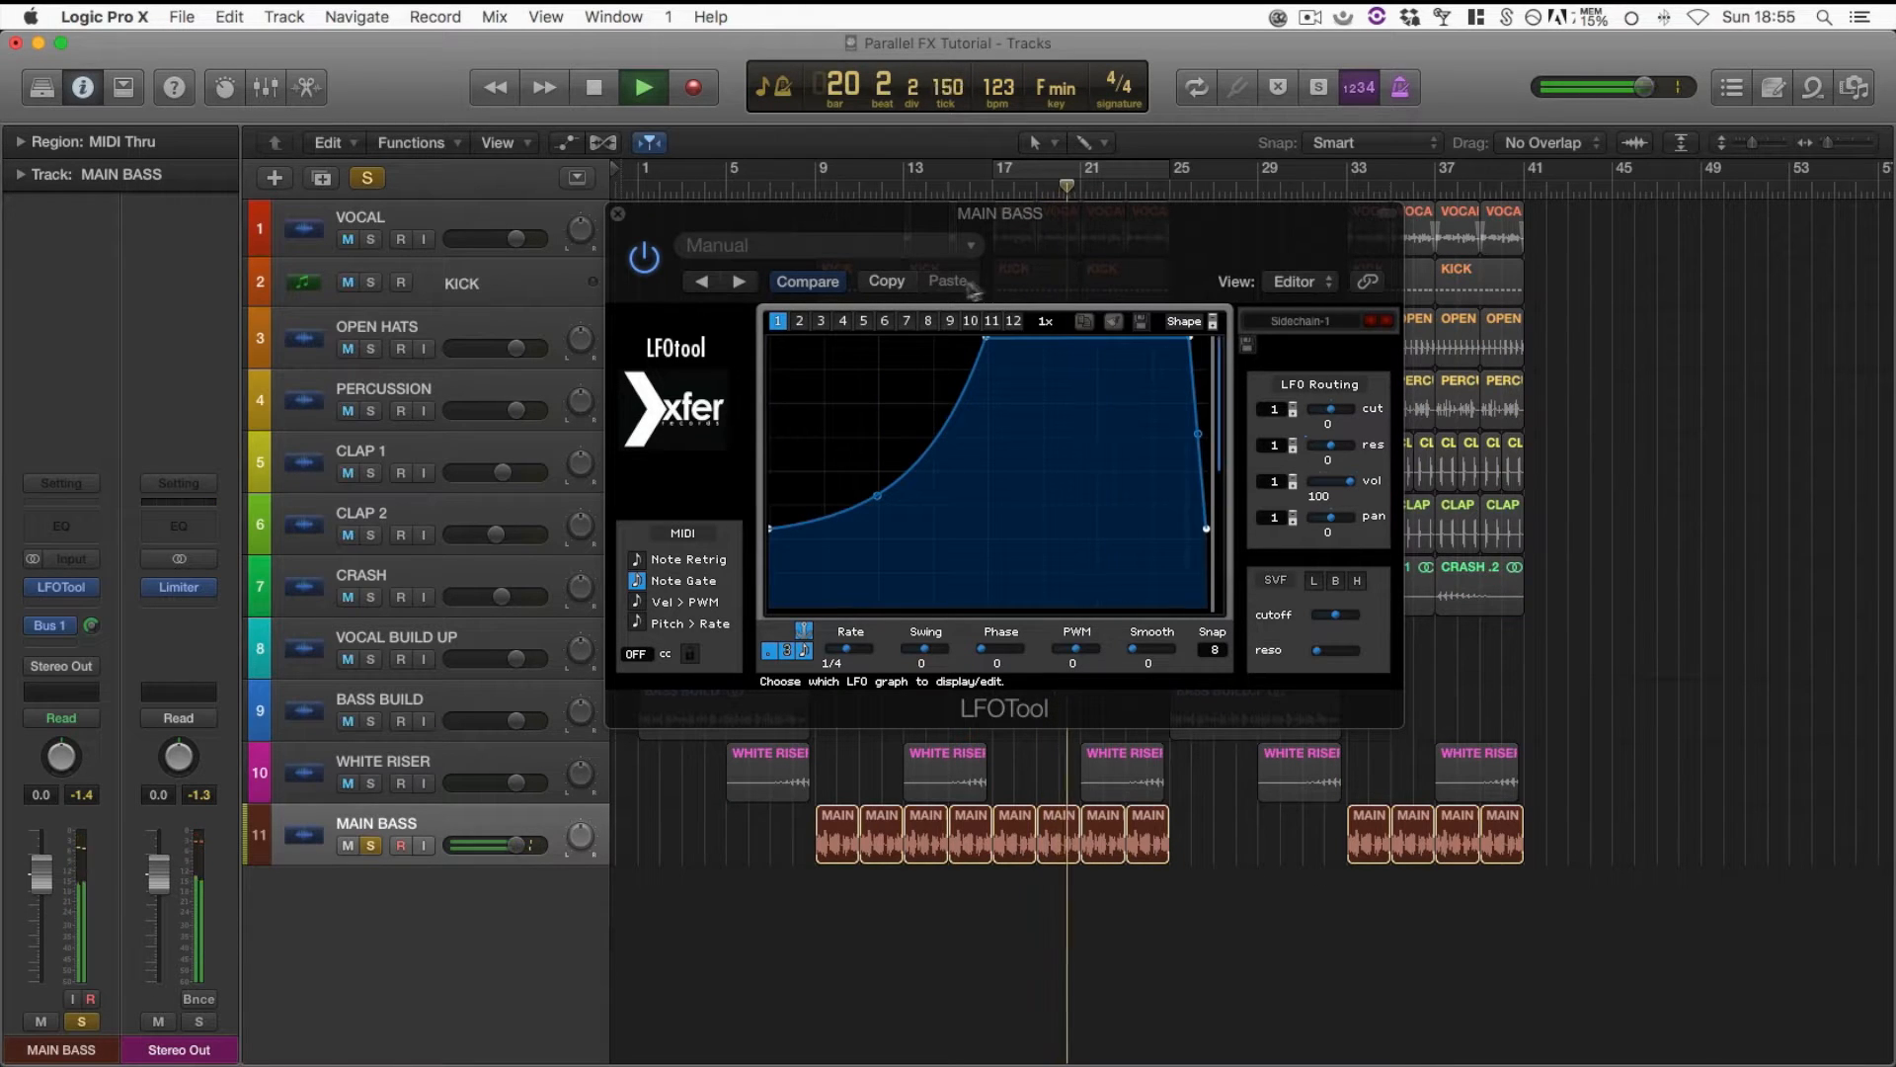
pyautogui.press('space')
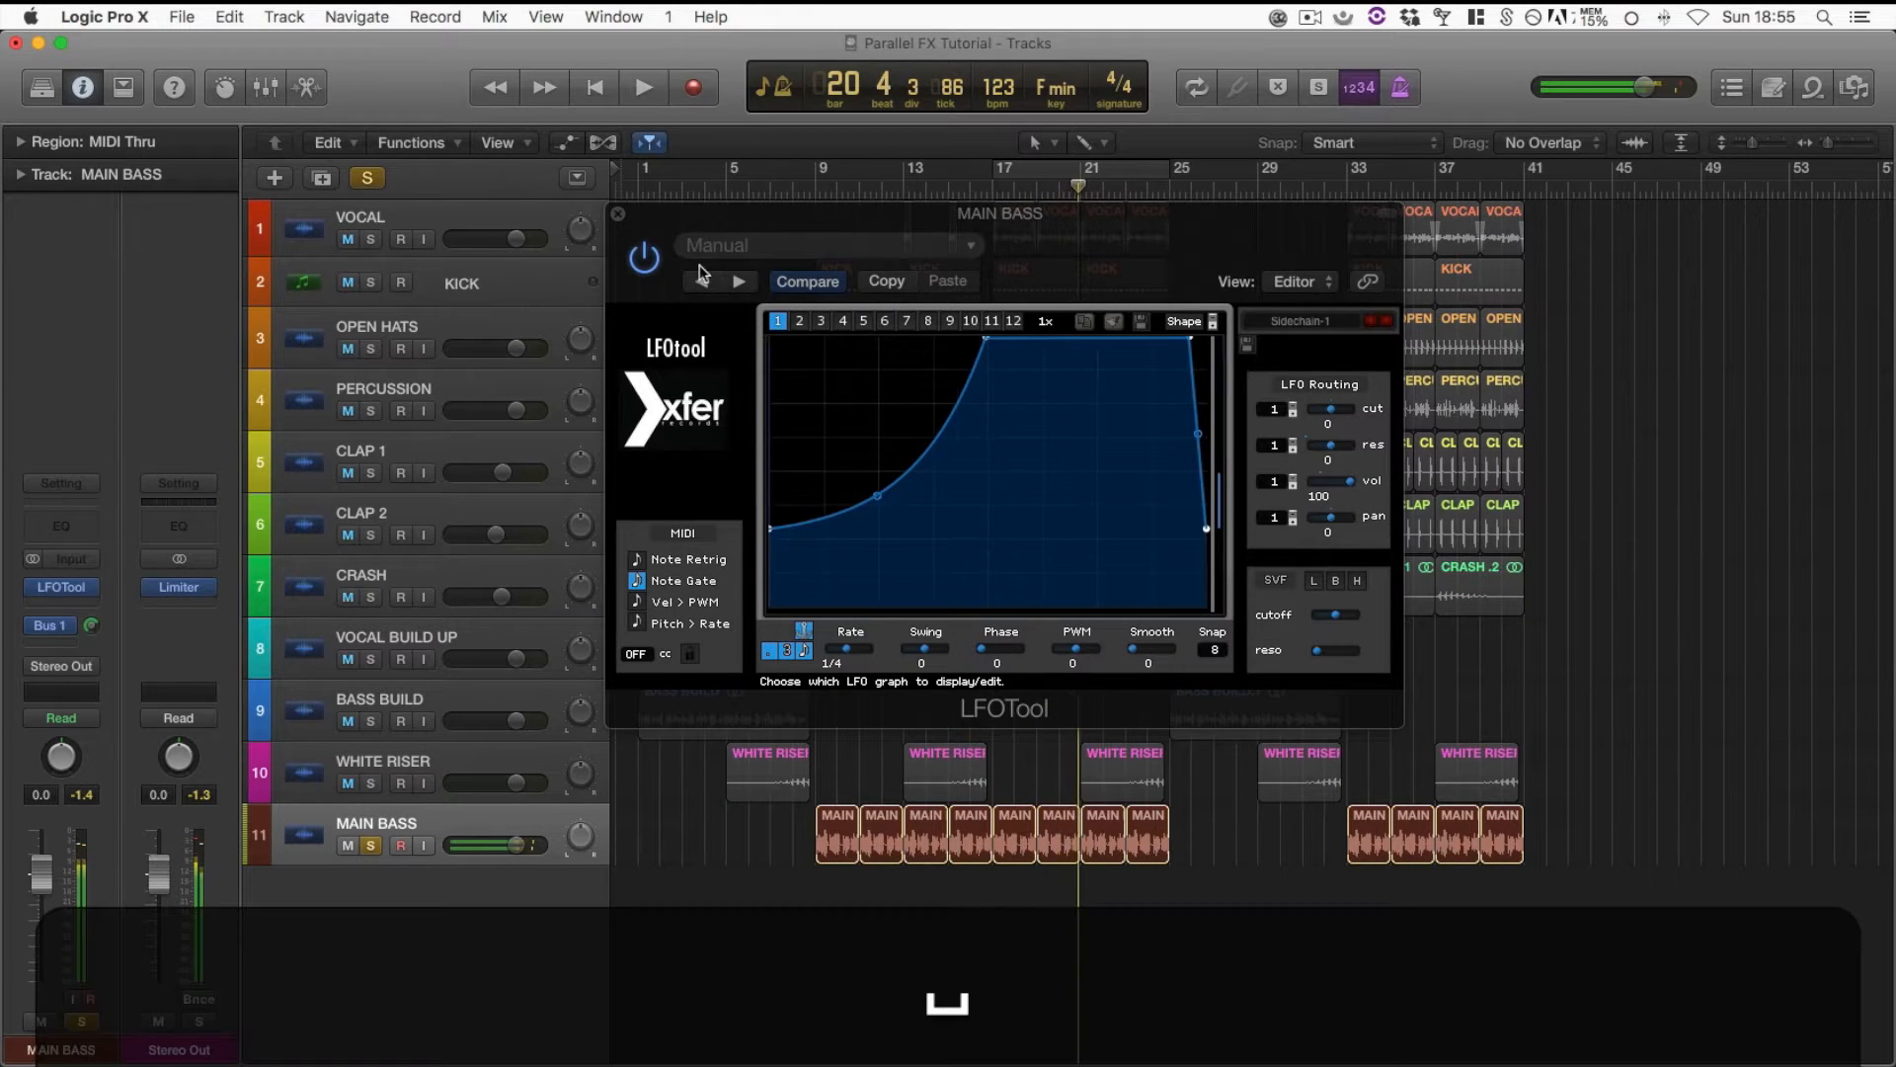
pyautogui.click(644, 260)
pyautogui.press('space')
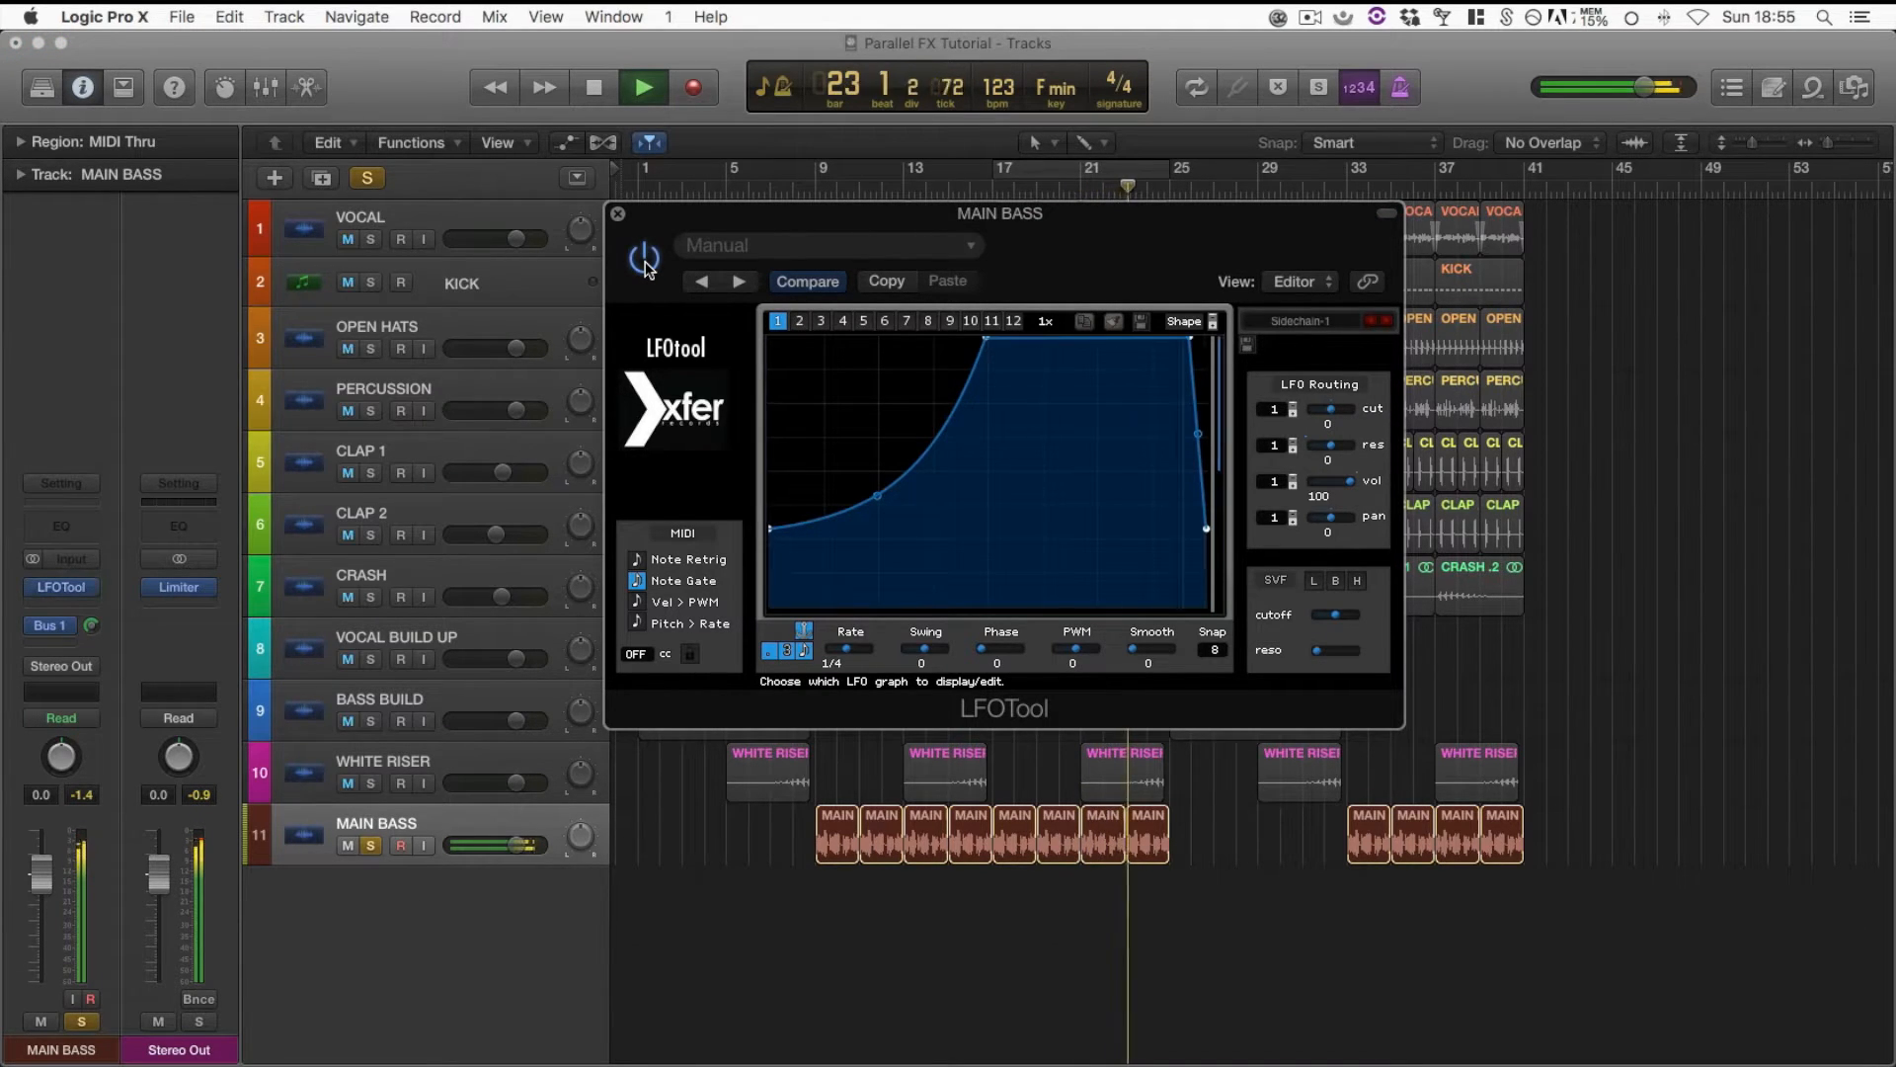
pyautogui.click(644, 260)
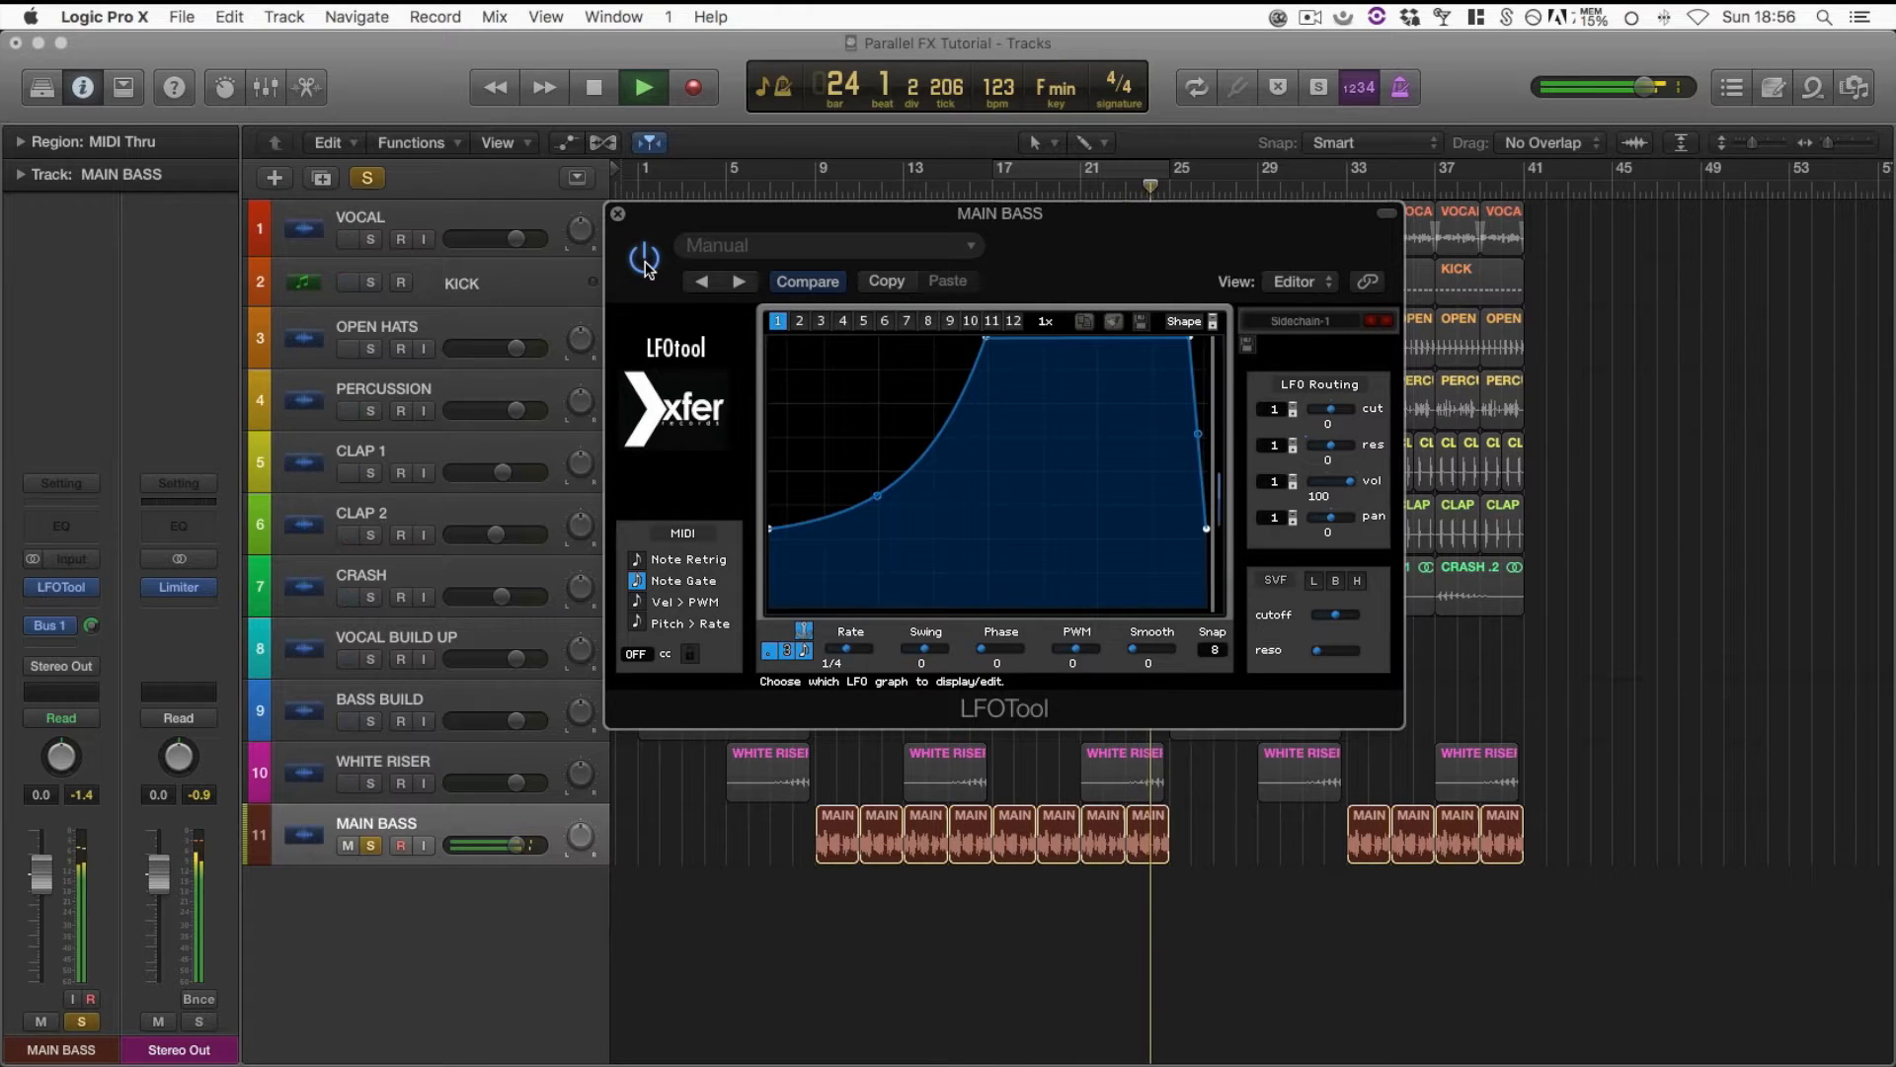
pyautogui.press('space')
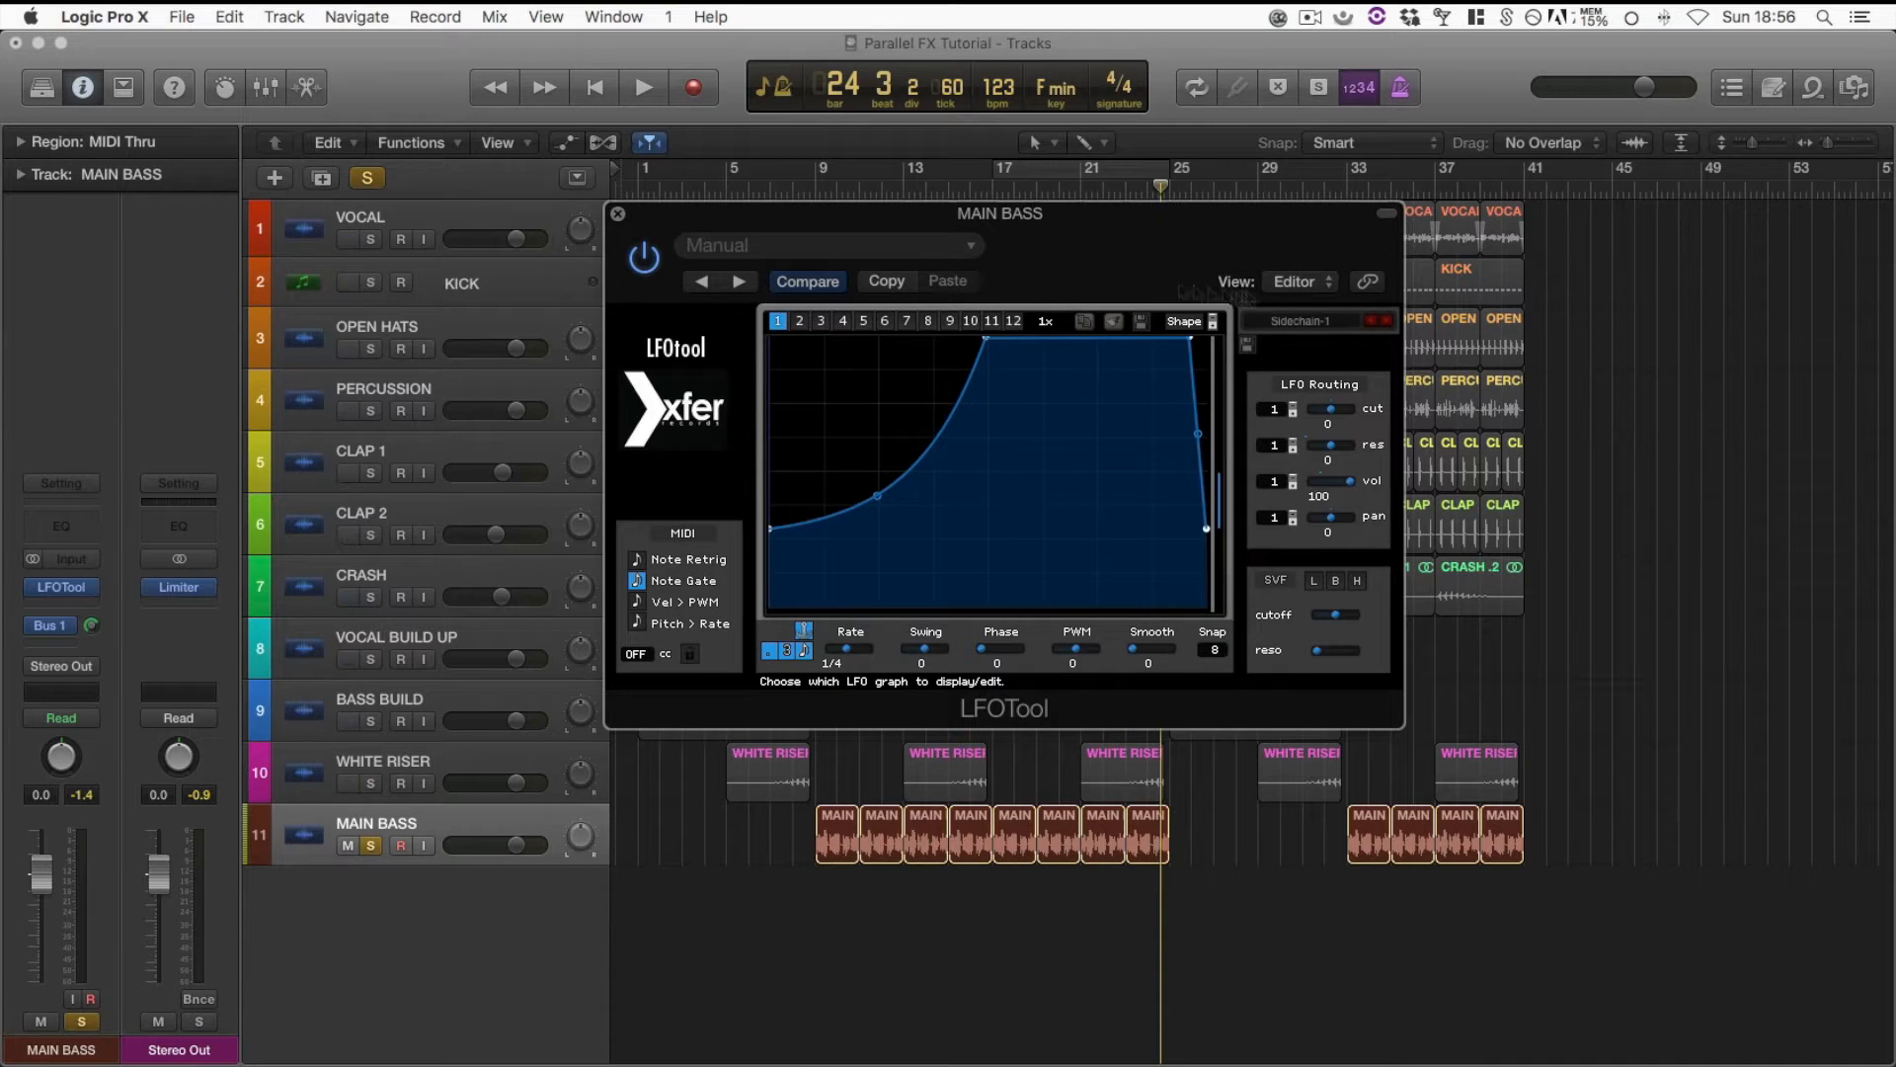
# Close the LFOTool window and start cycled playback of the section from bar 17 to bar 25
pyautogui.moveTo(1080, 265); pyautogui.dragTo(1186, 264)
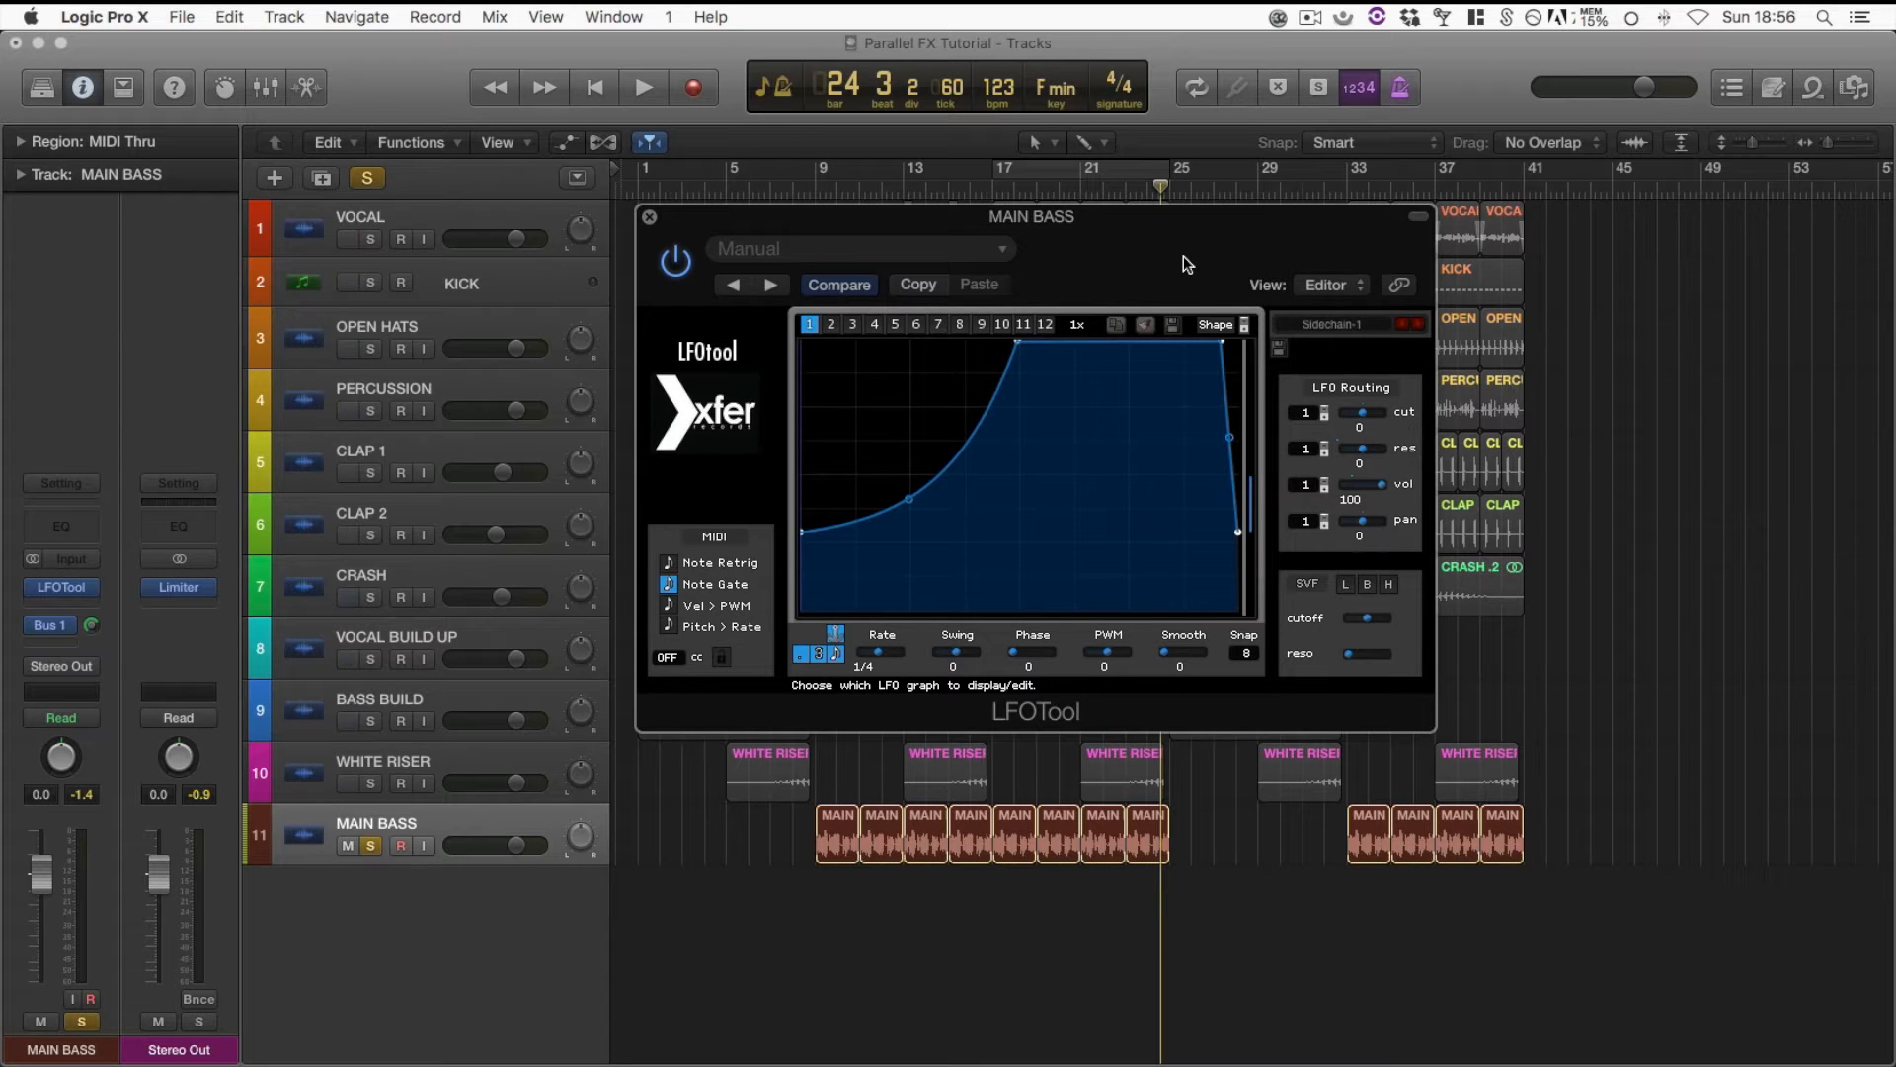
pyautogui.moveTo(1145, 259); pyautogui.dragTo(999, 247)
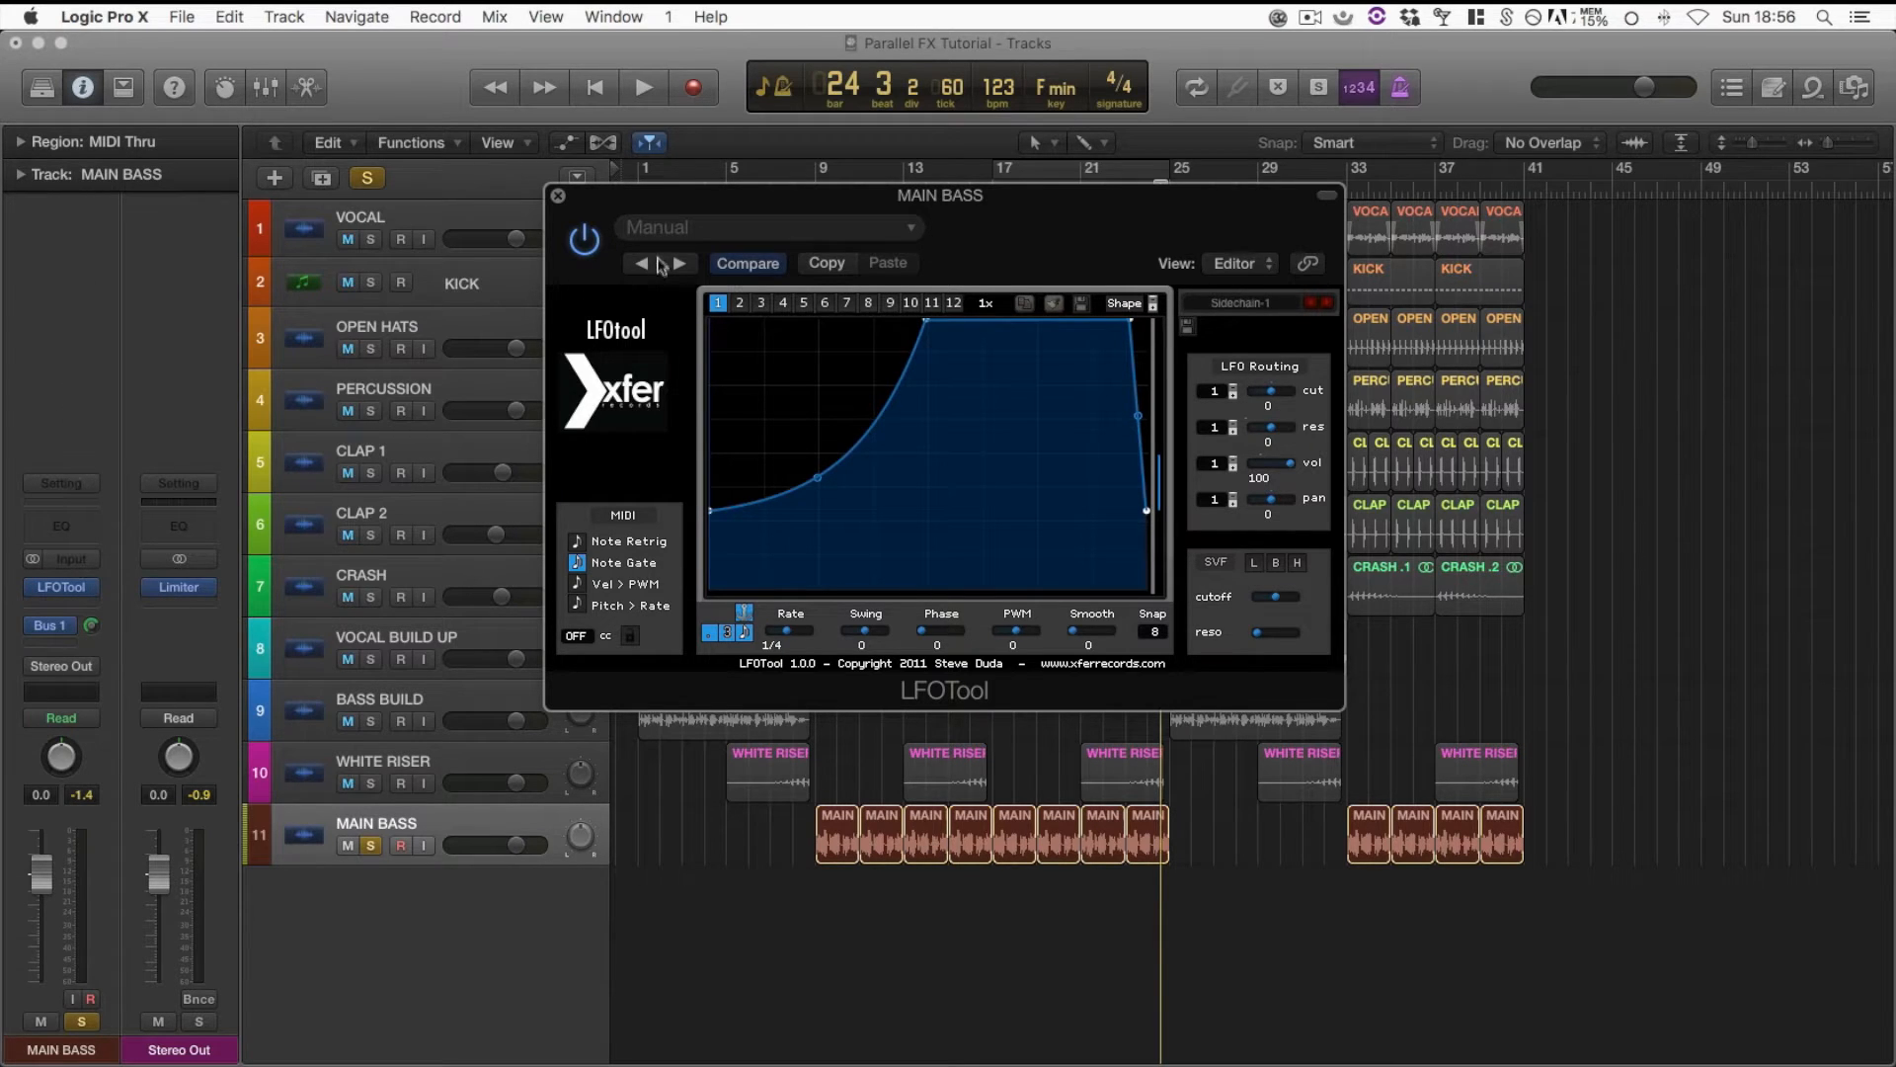
pyautogui.click(558, 197)
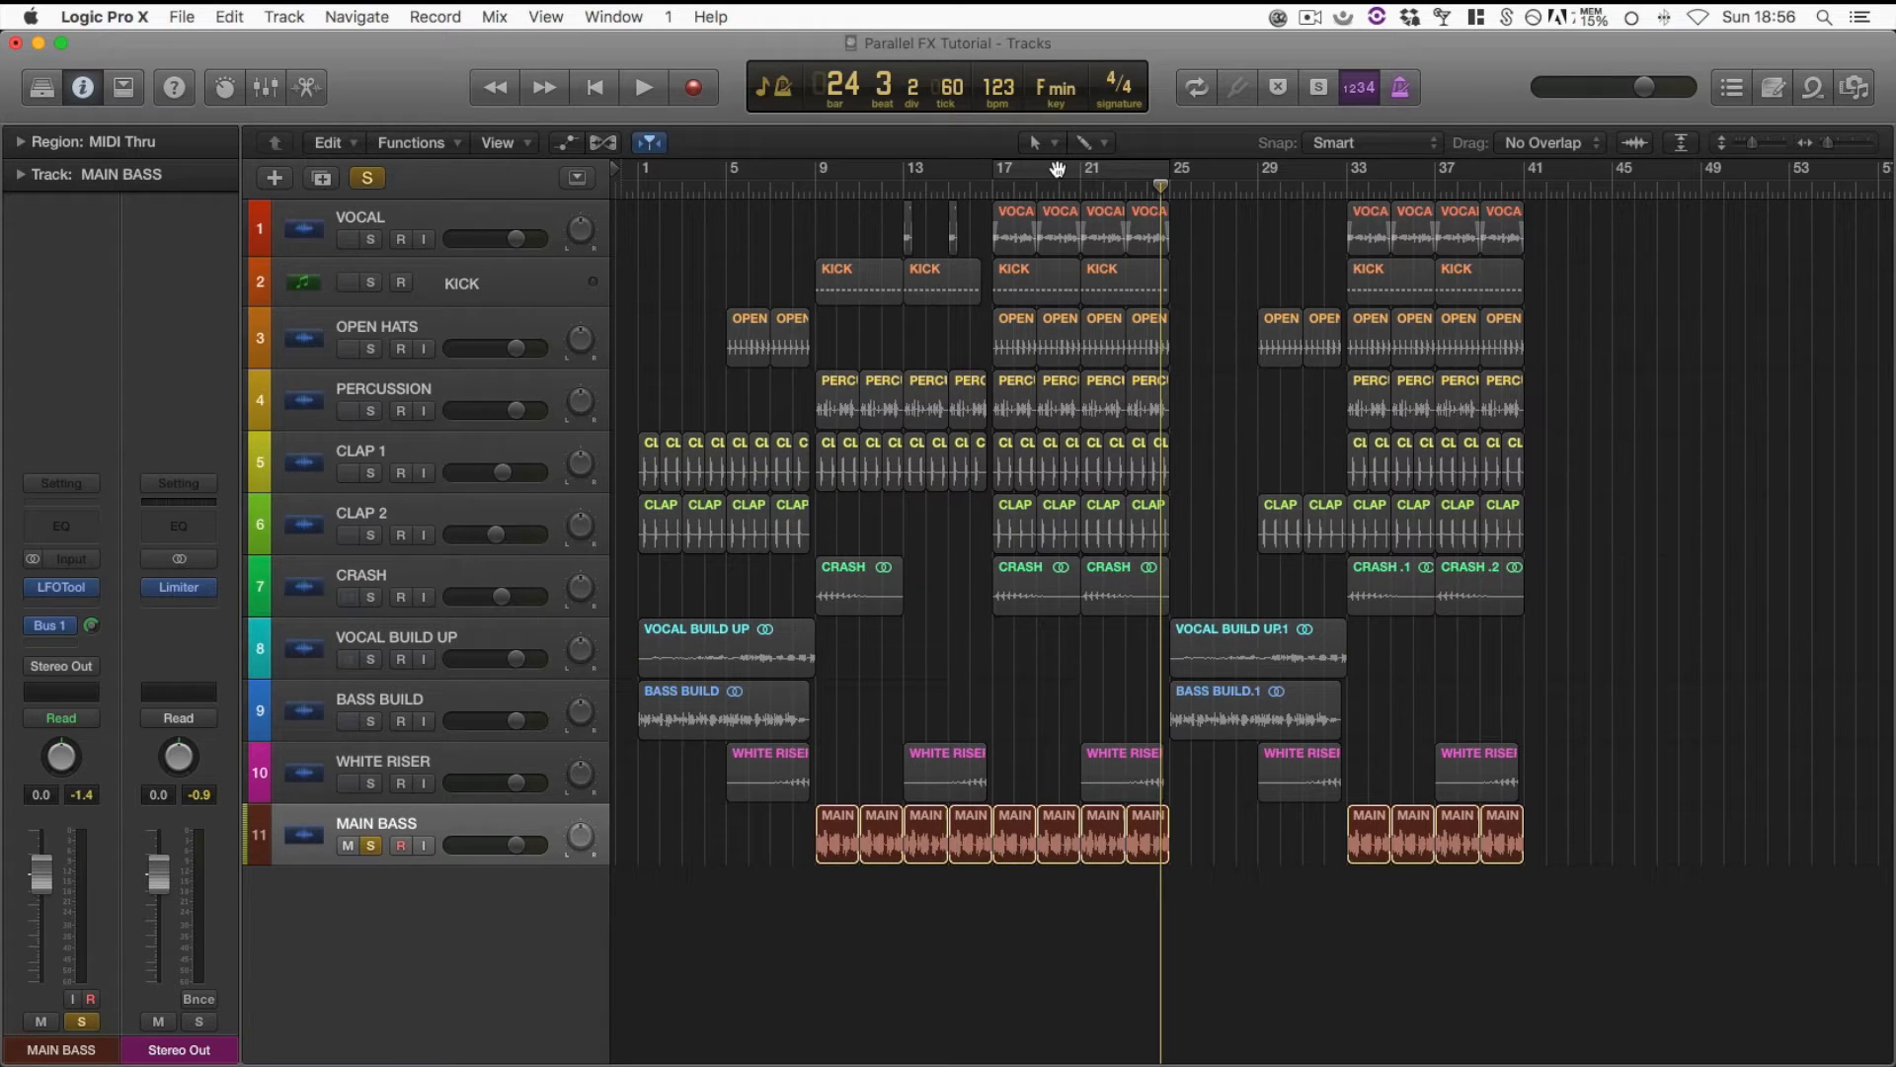
pyautogui.click(1057, 169)
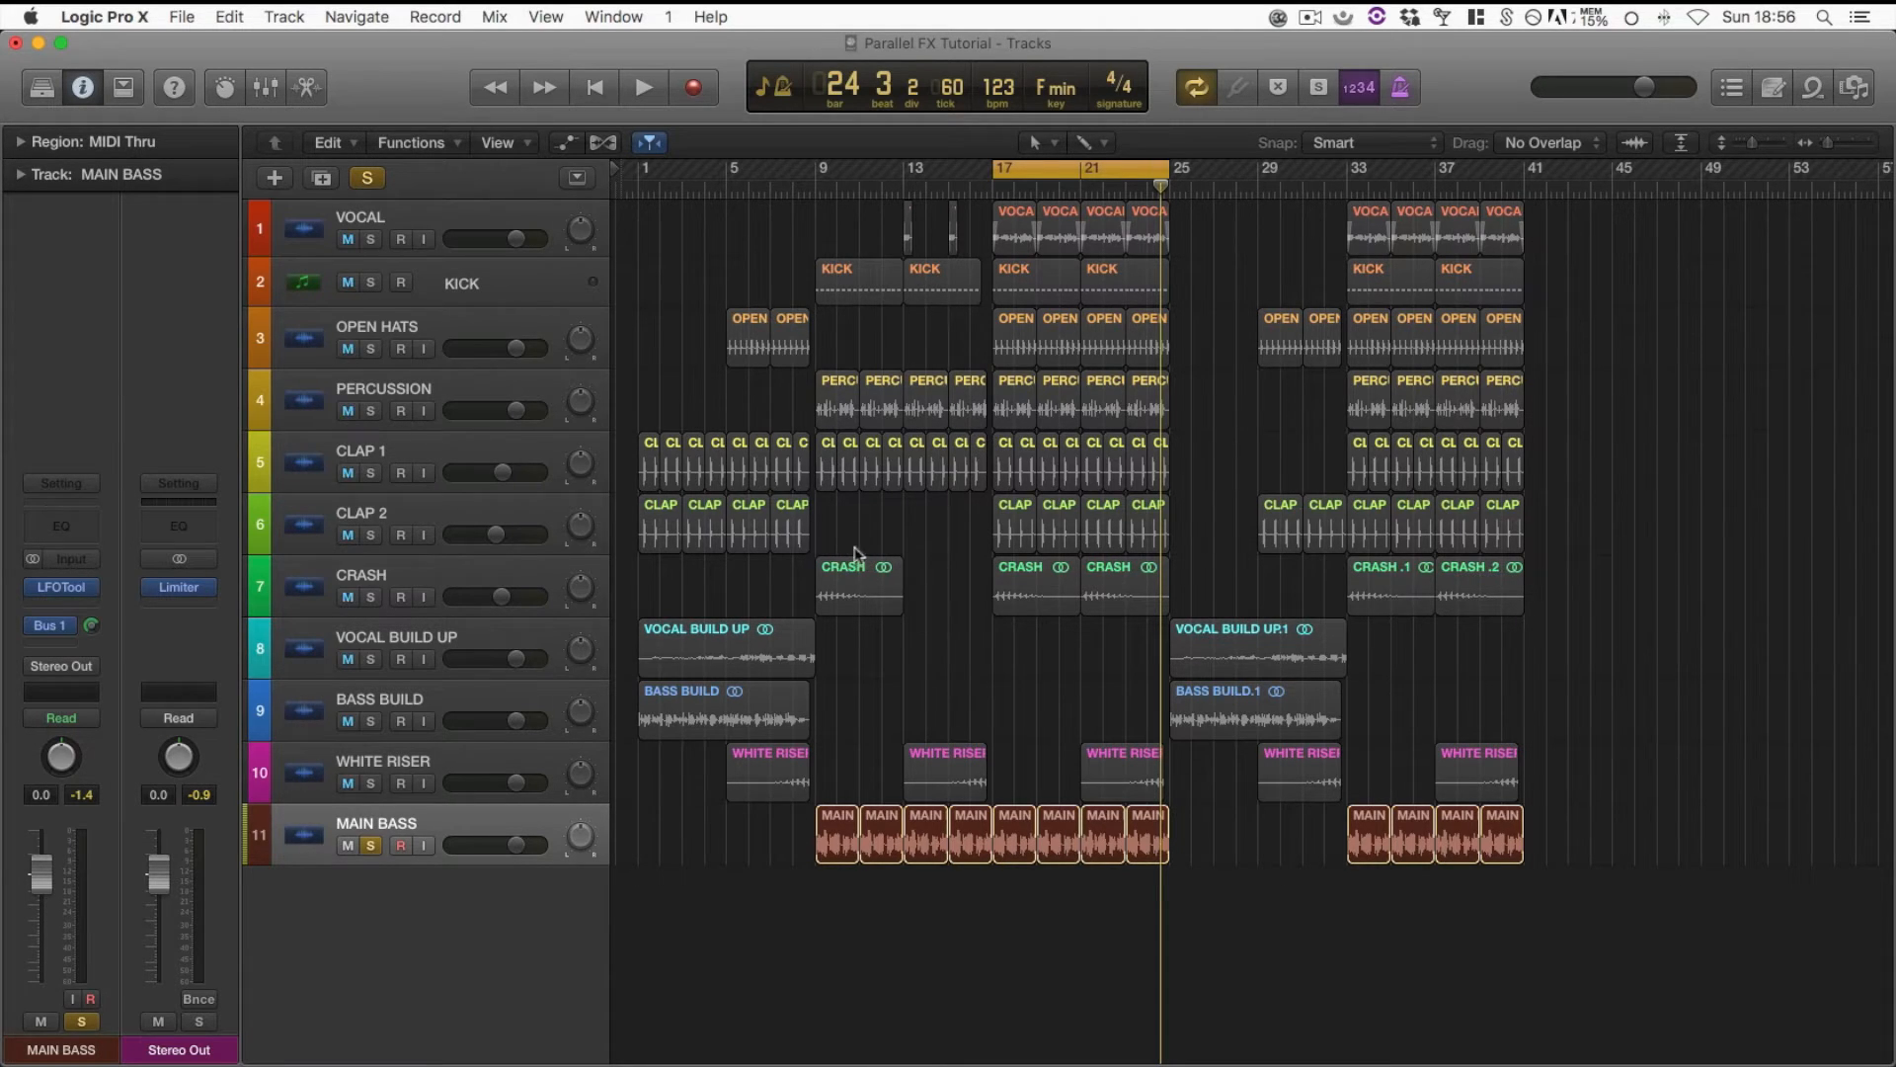
pyautogui.press('space')
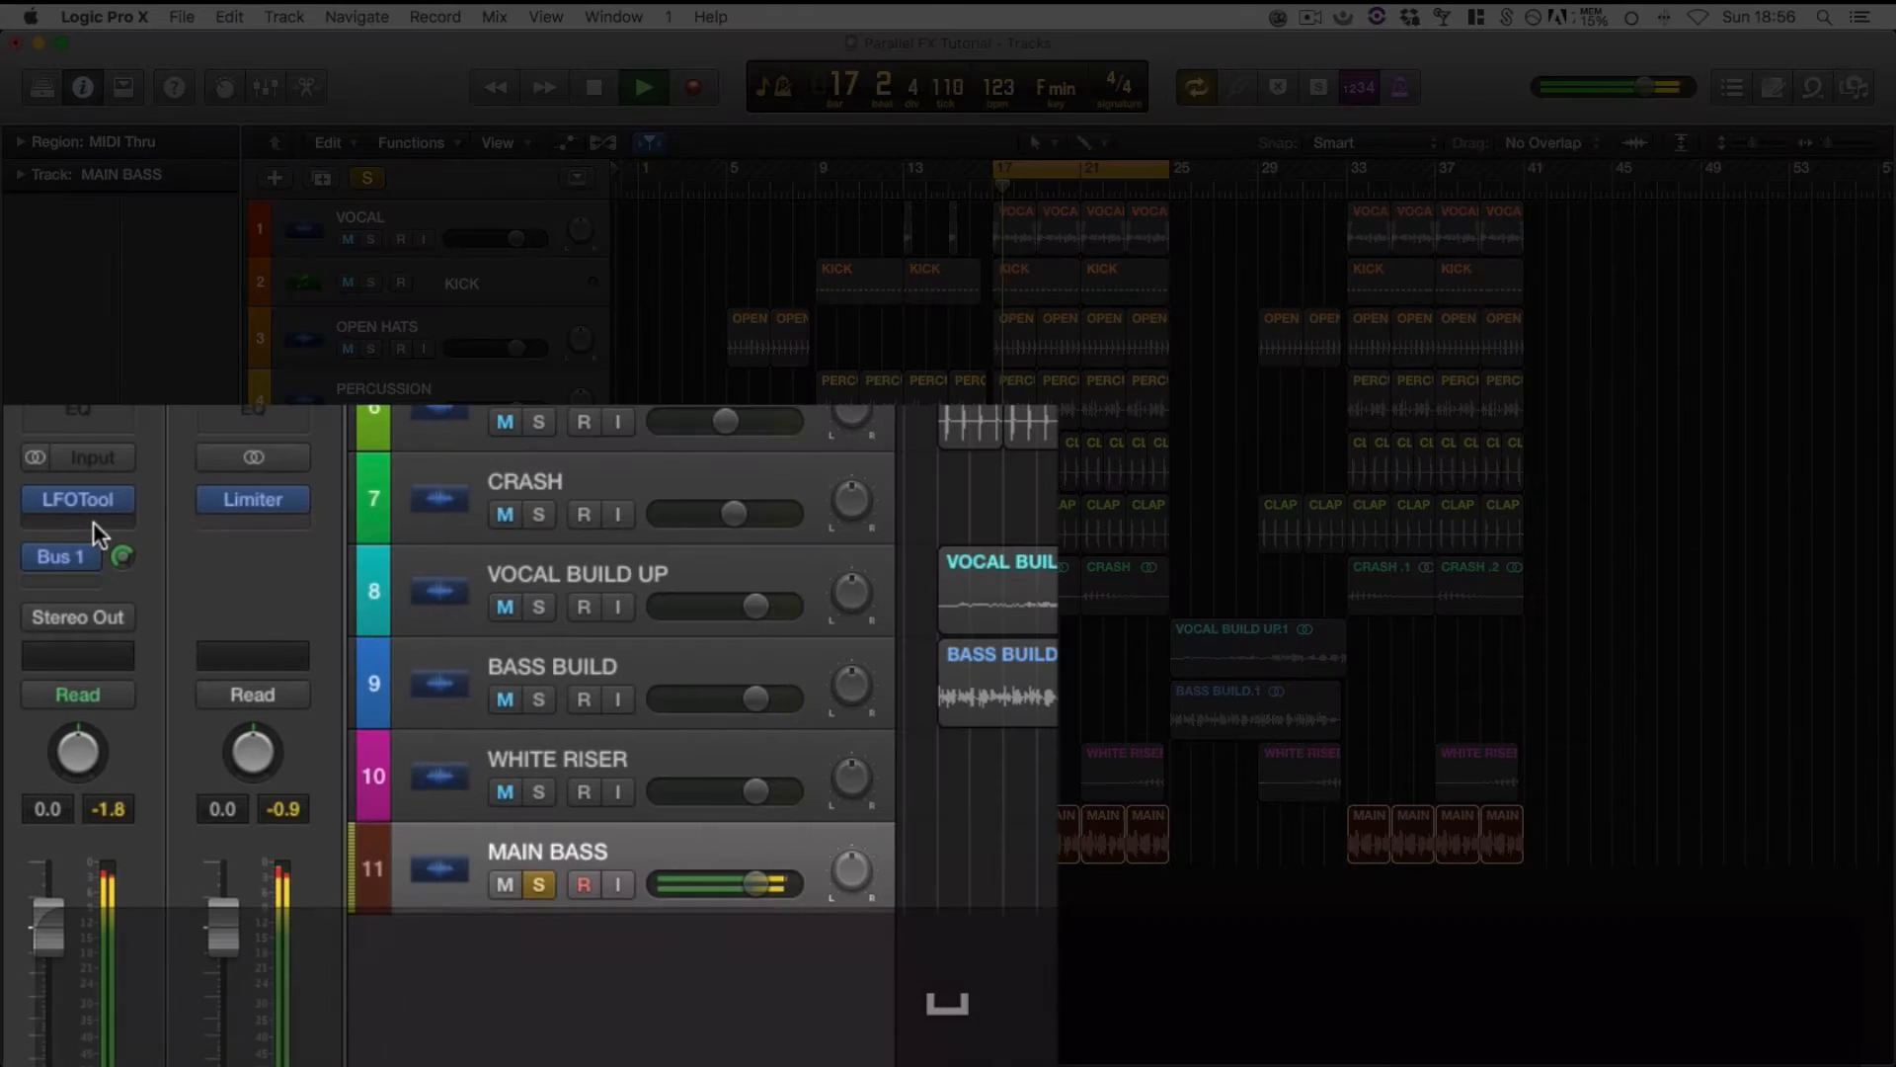
# Insert the FabFilter FF Saturn plug-in after LFOTool on the MAIN BASS track
pyautogui.click(93, 521)
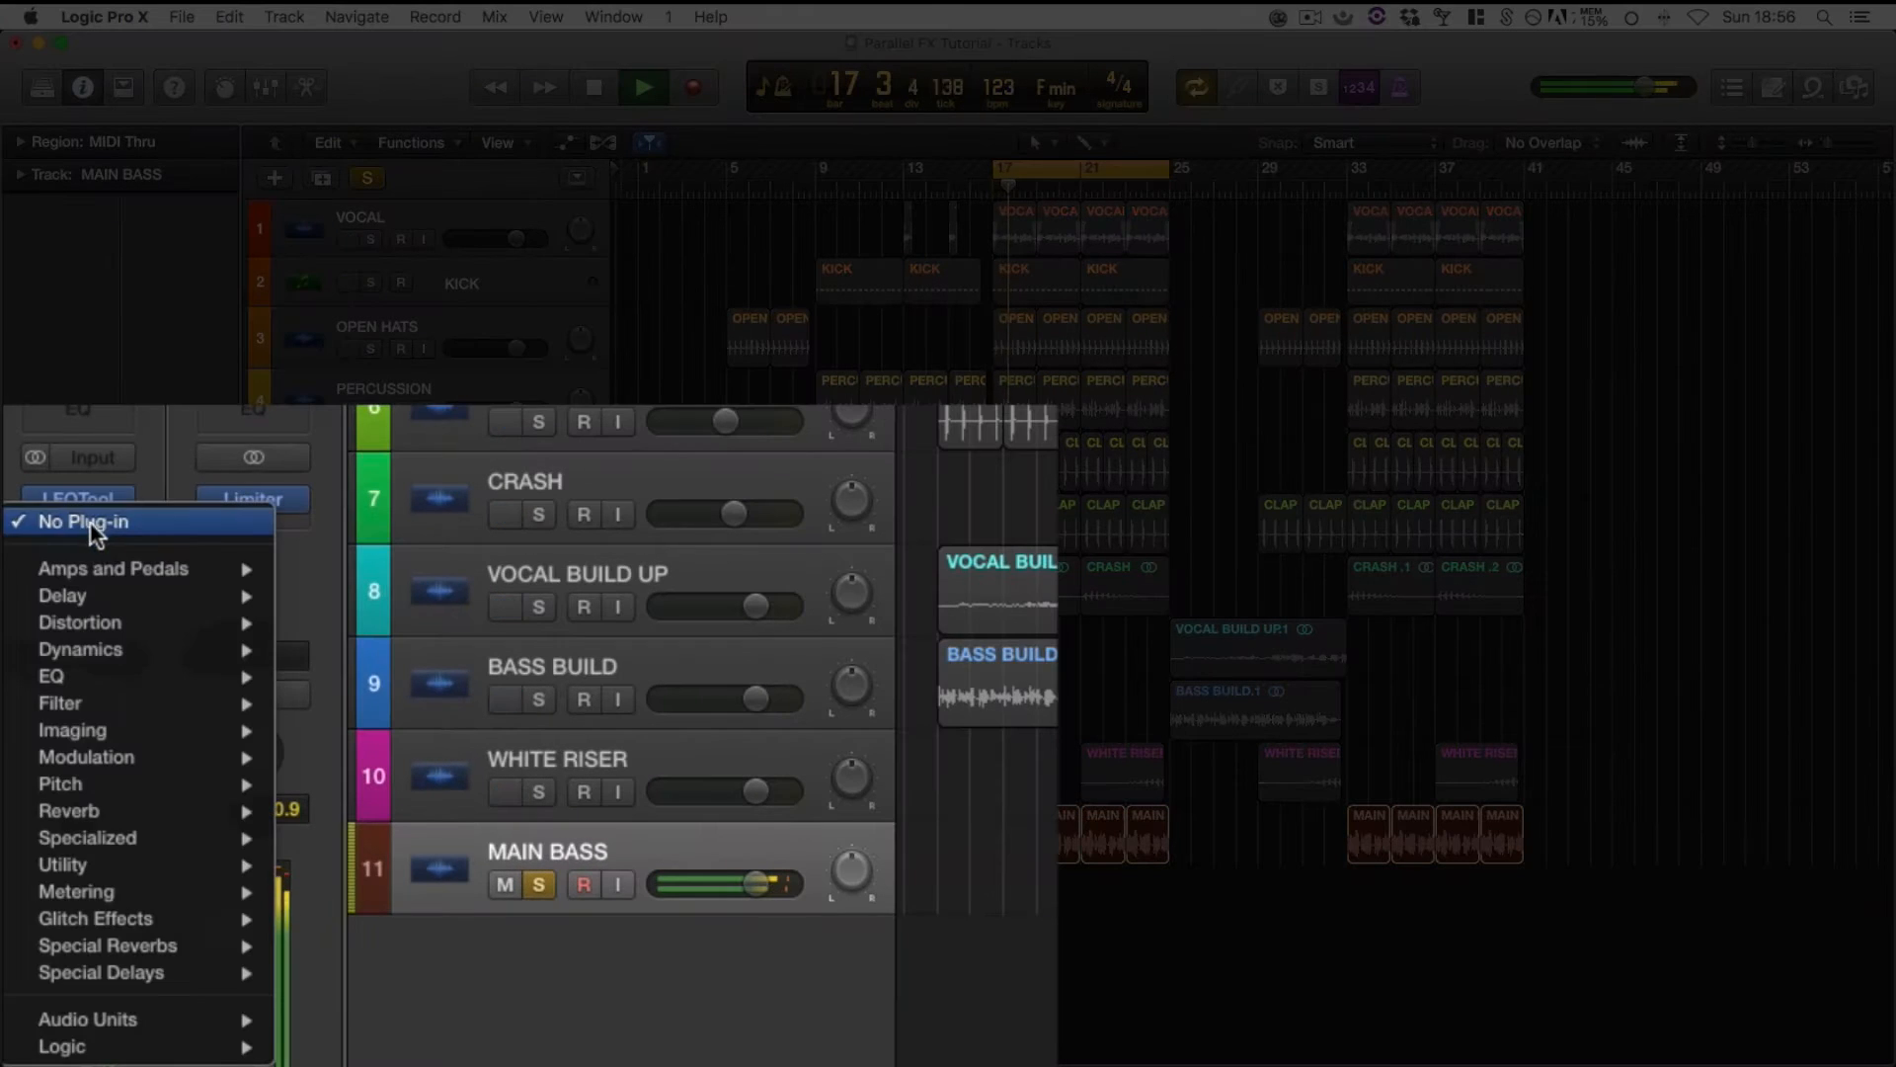
pyautogui.moveTo(192, 638)
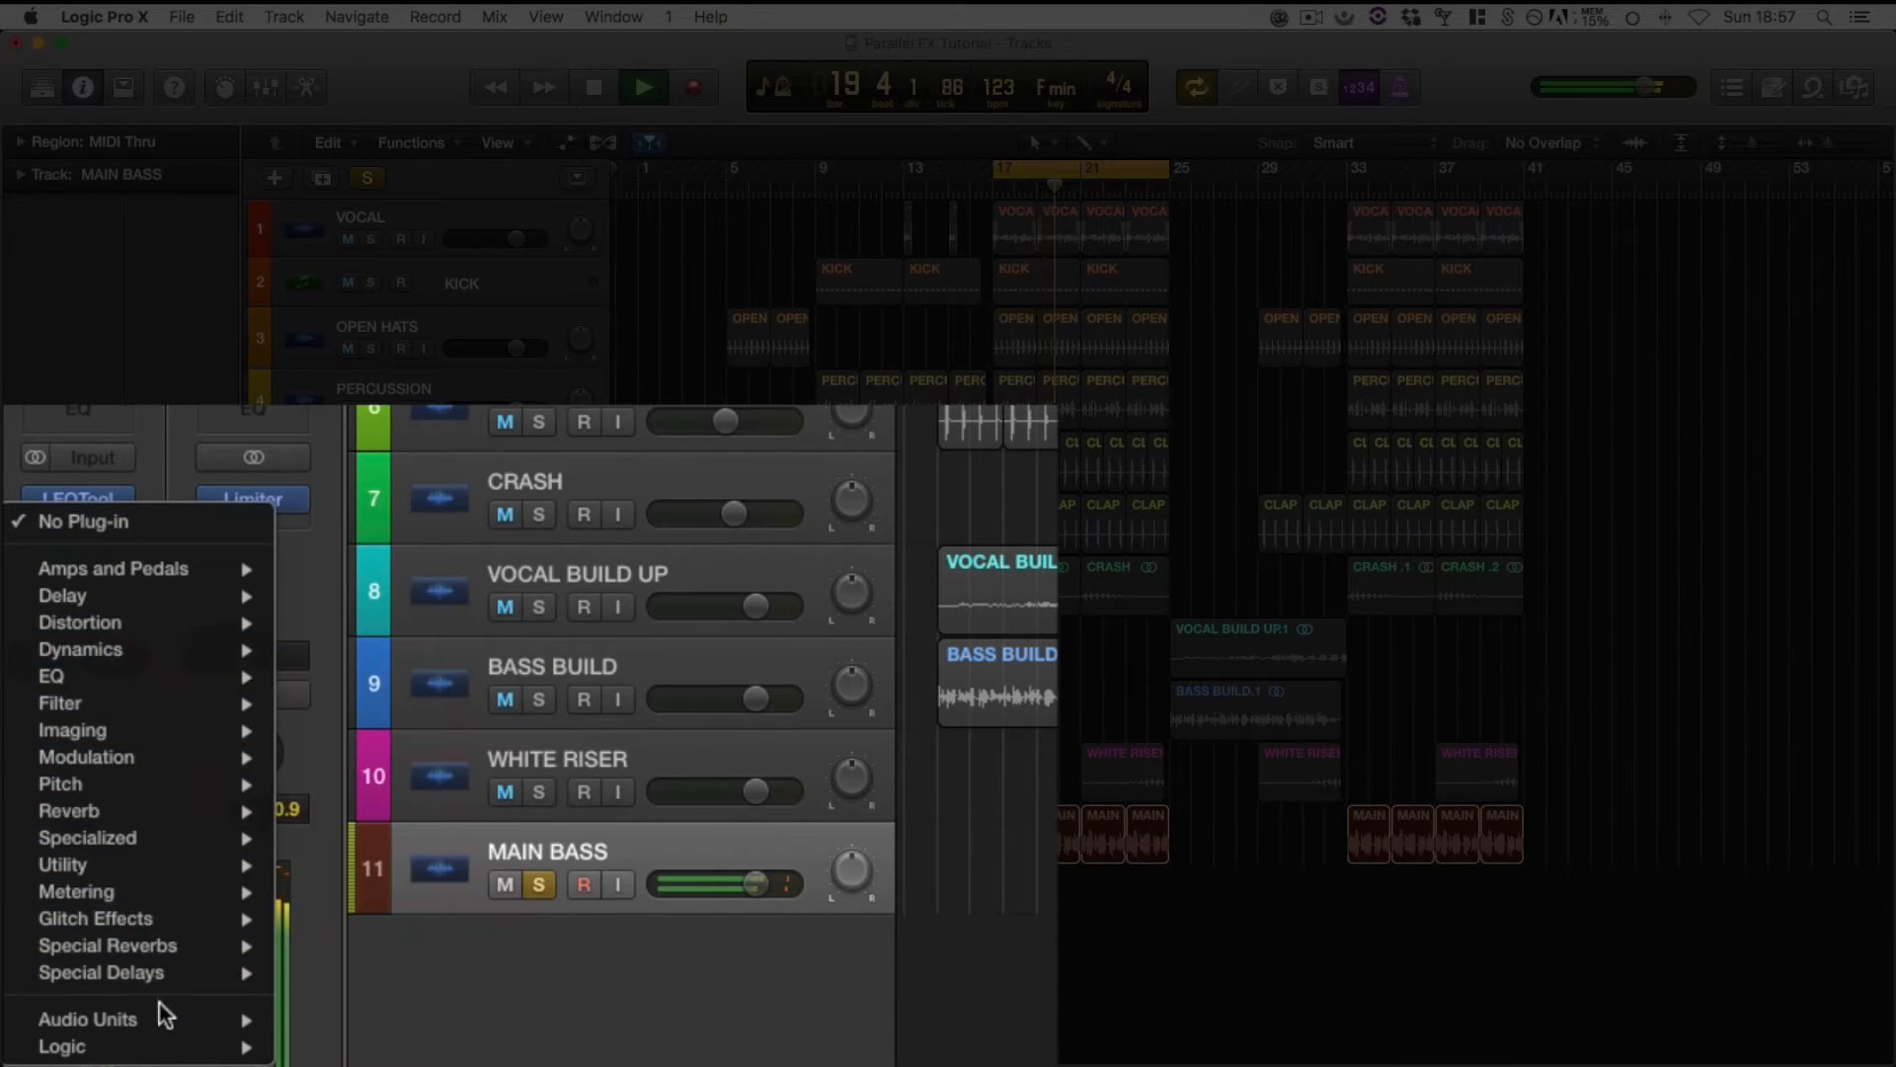
pyautogui.moveTo(161, 1017)
pyautogui.moveTo(558, 718)
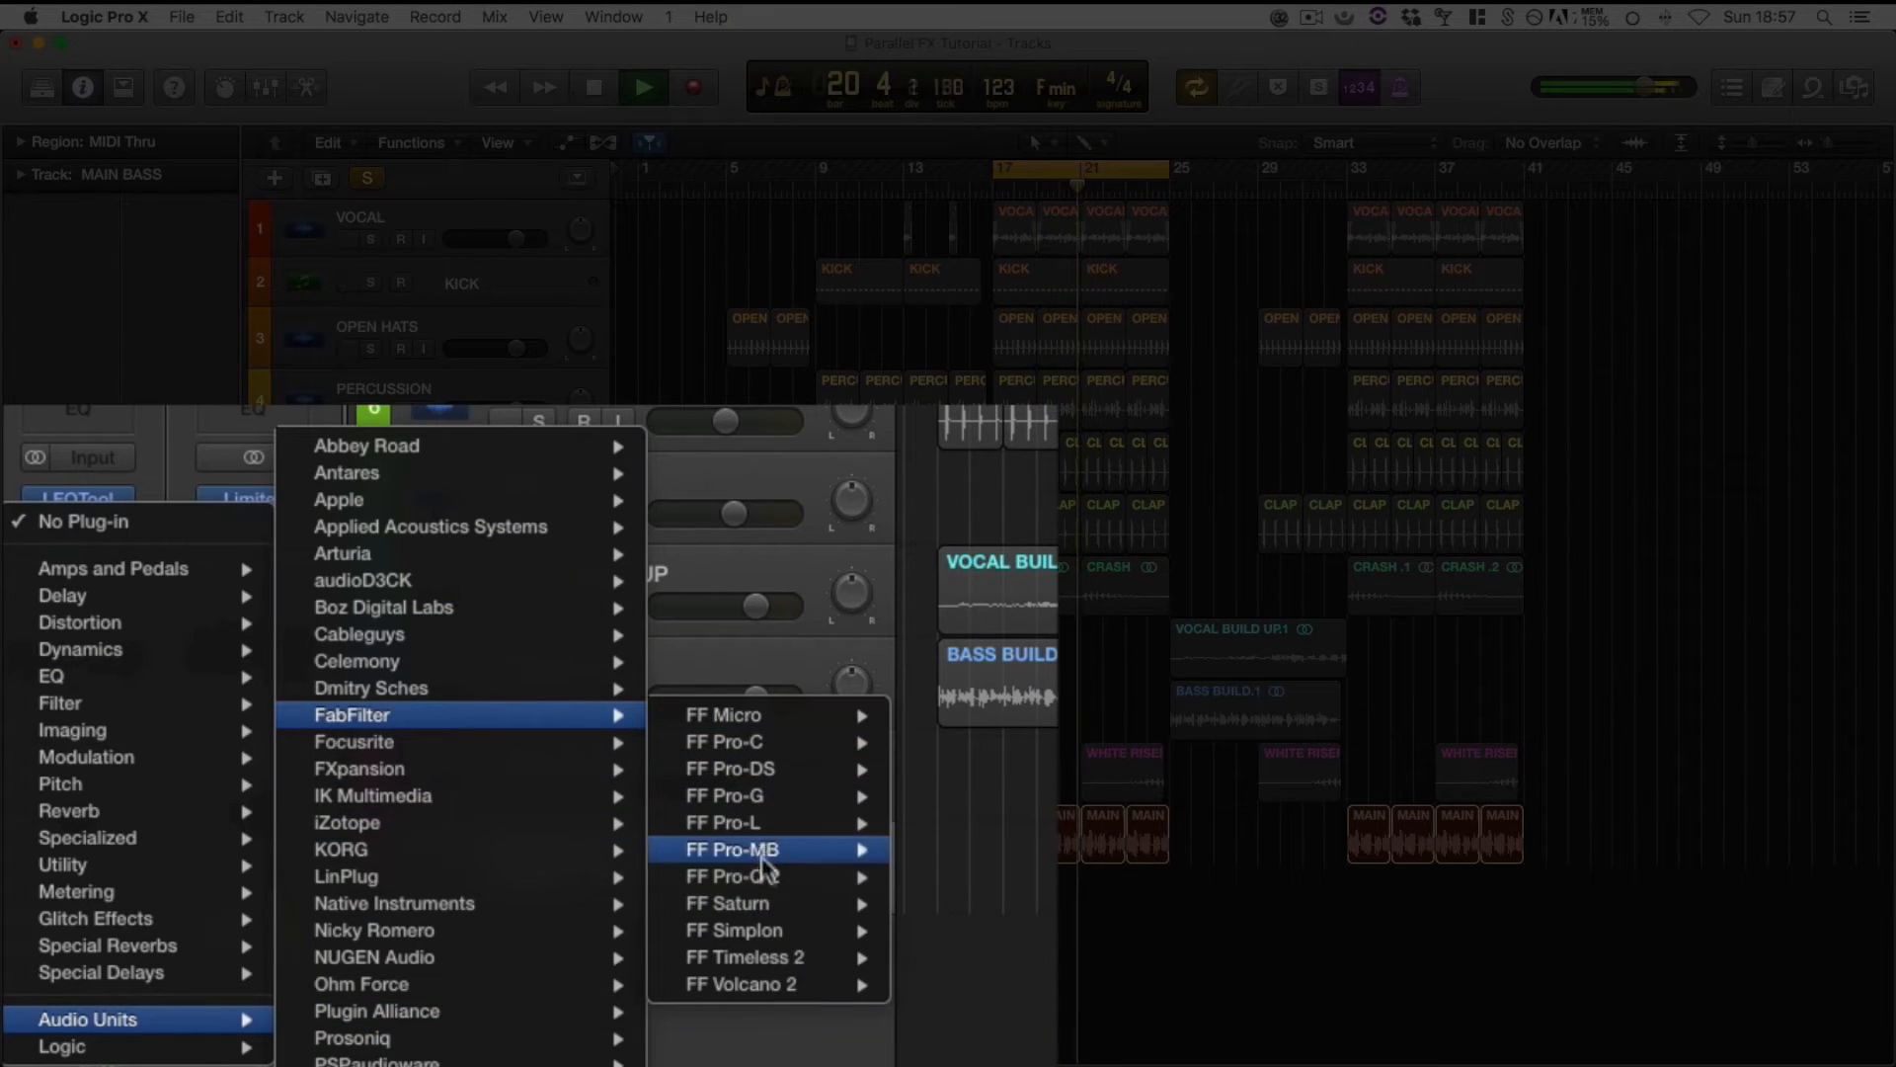
pyautogui.moveTo(792, 901)
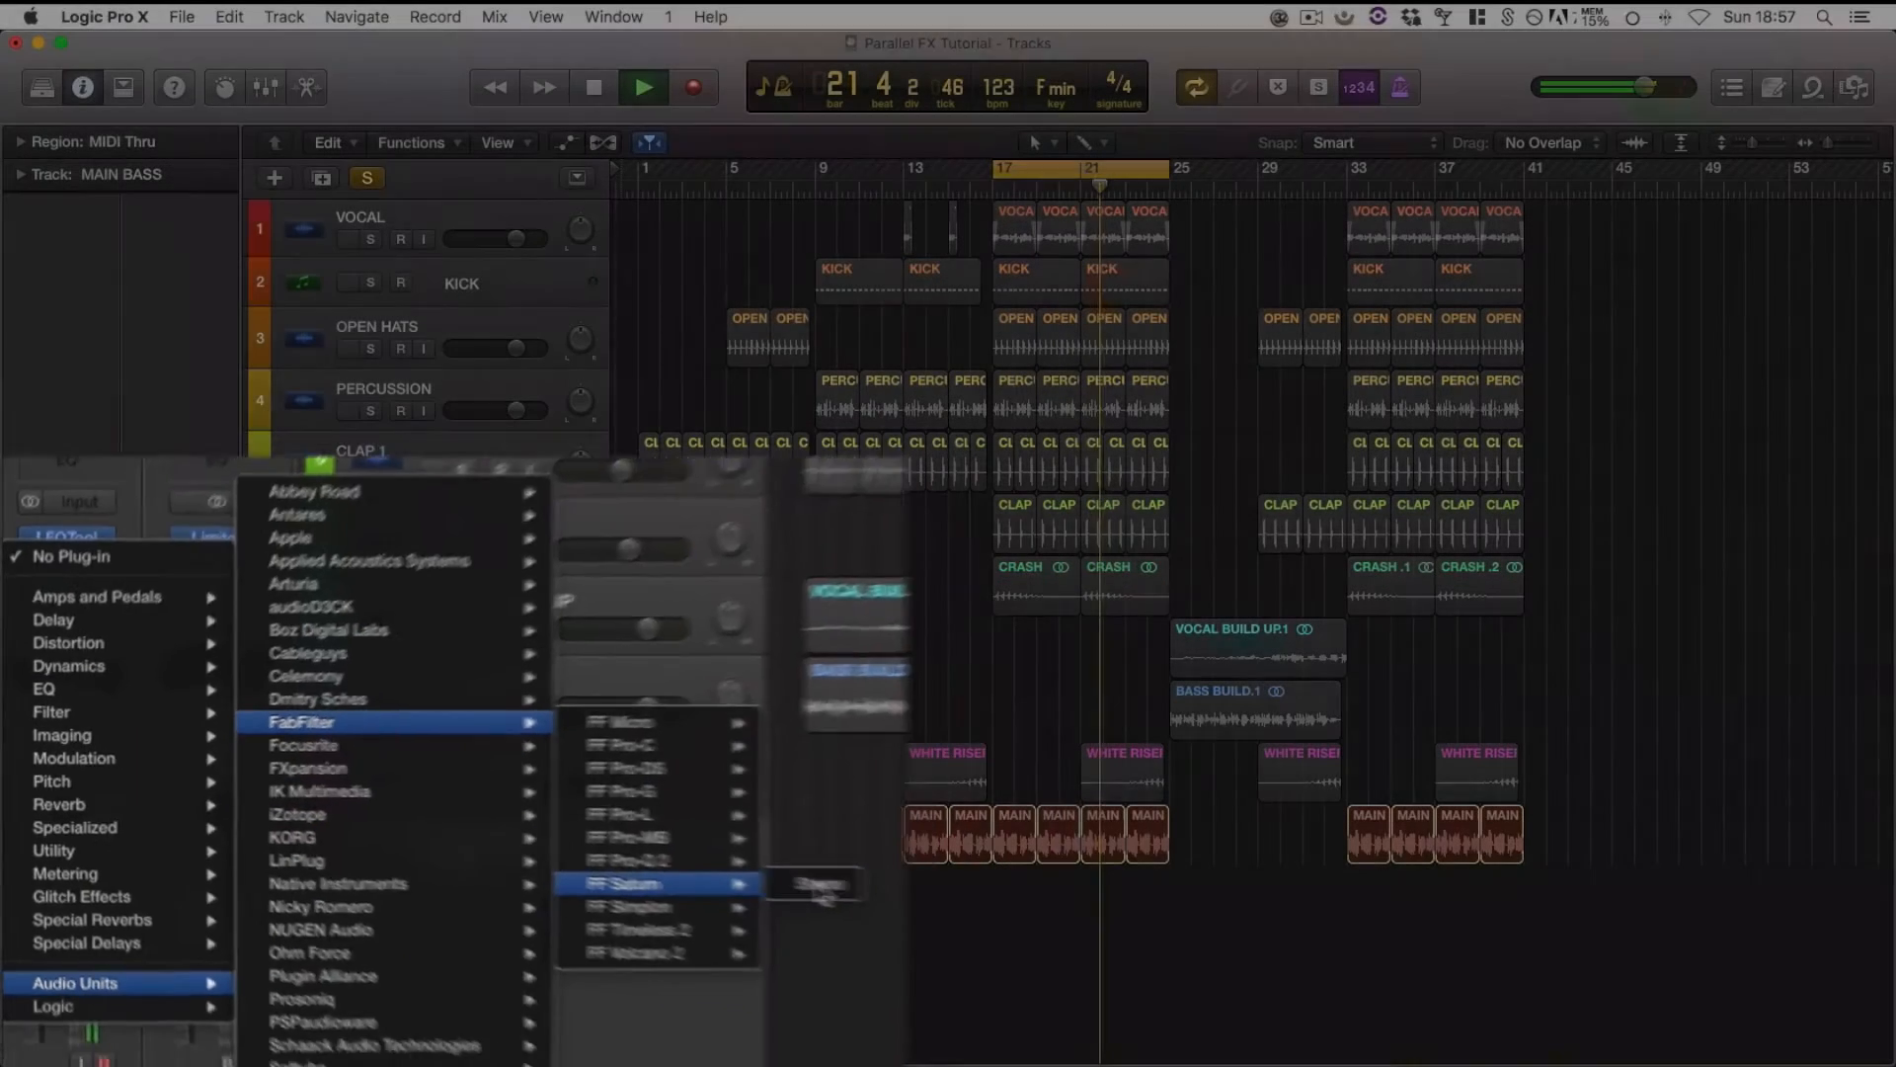
pyautogui.click(954, 900)
pyautogui.moveTo(617, 150); pyautogui.dragTo(789, 156)
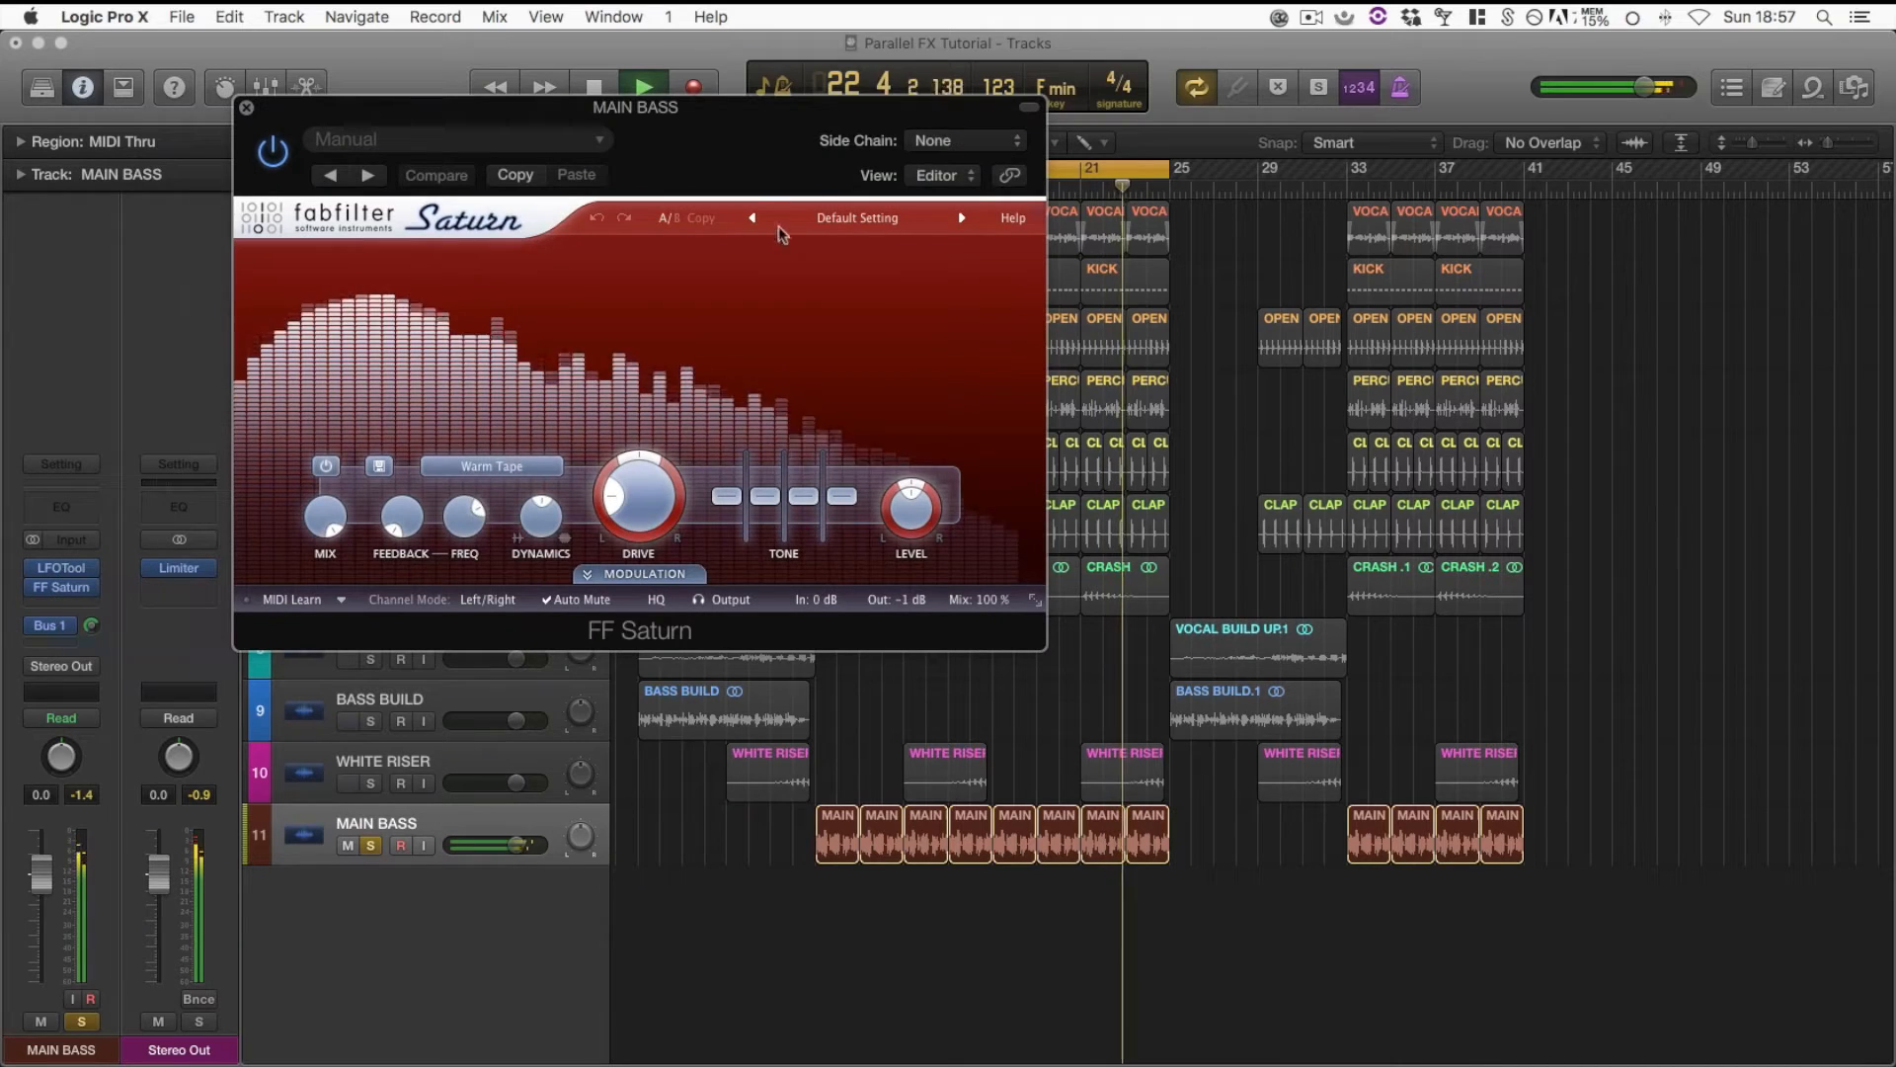
# Load Saturn's Mastering preset Big Bass Beat bM, listen to the bass with it, and stop playback
pyautogui.click(850, 215)
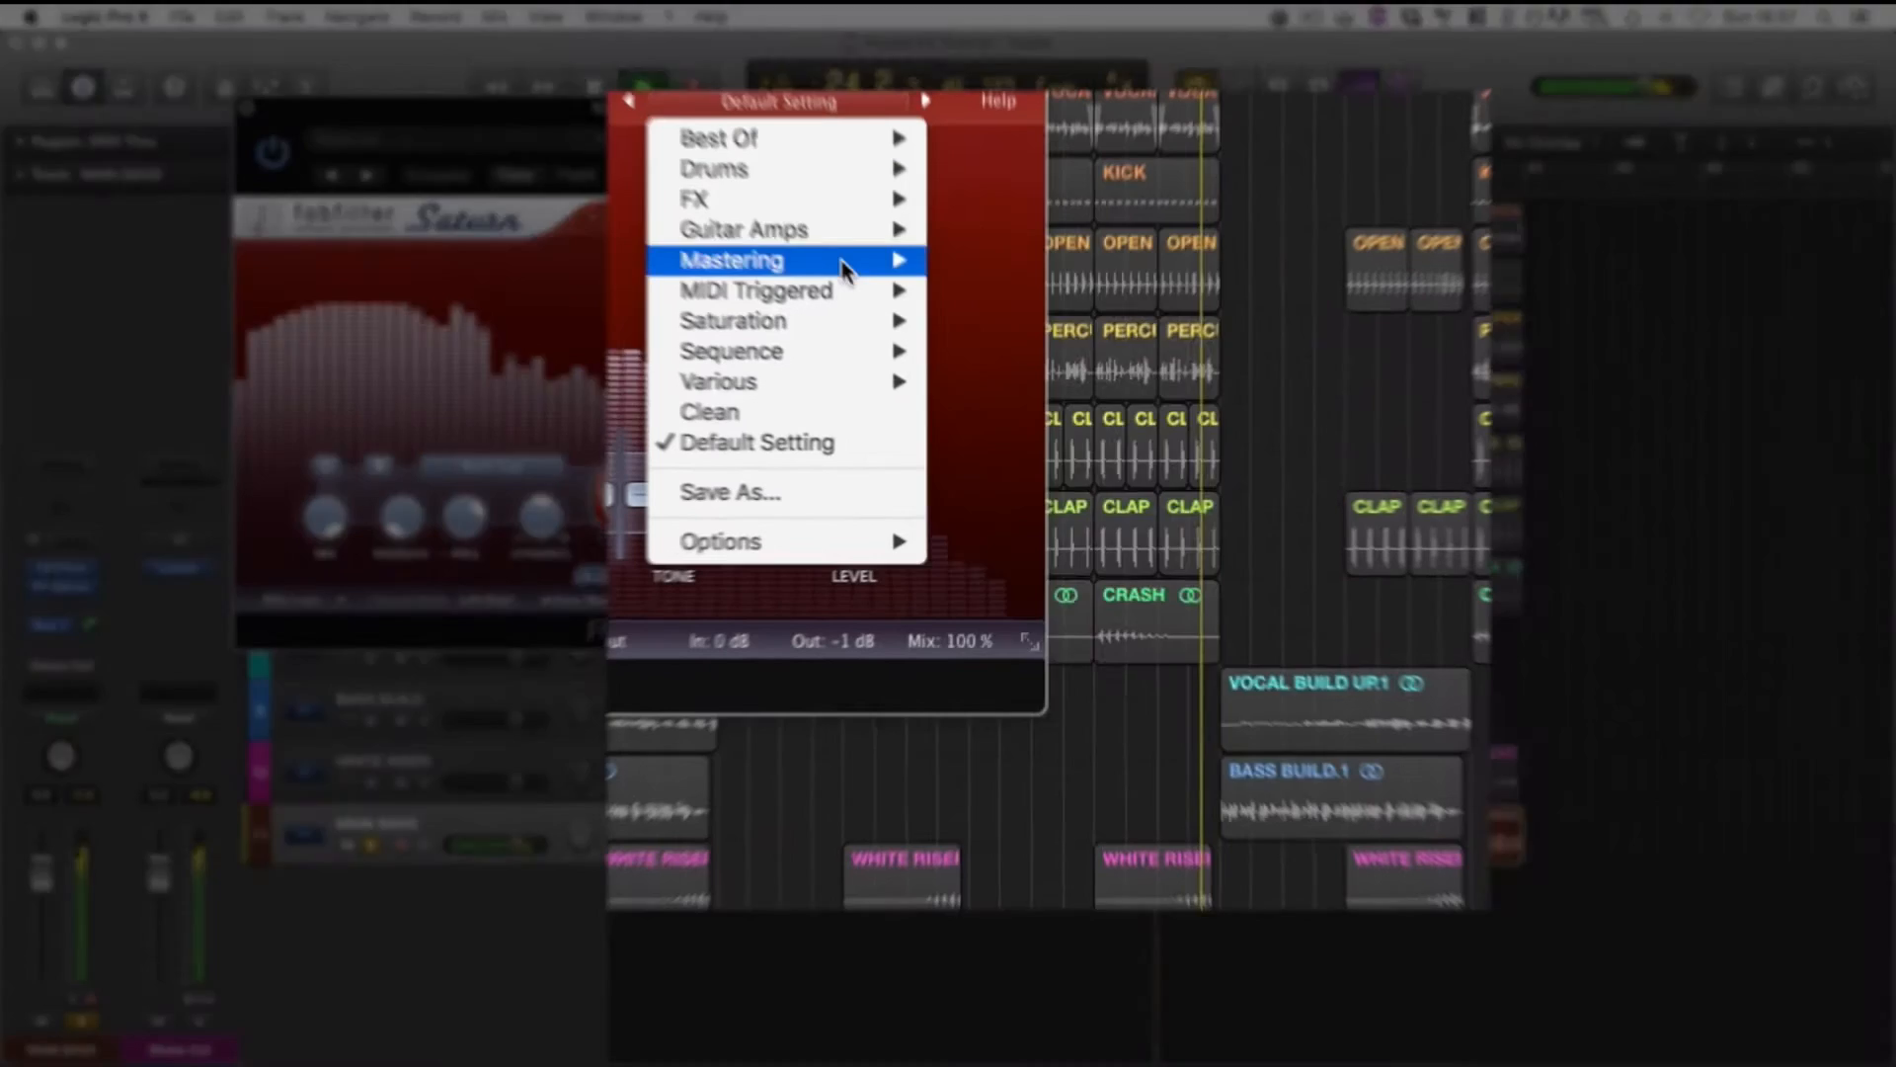
pyautogui.moveTo(890, 313)
pyautogui.moveTo(801, 239)
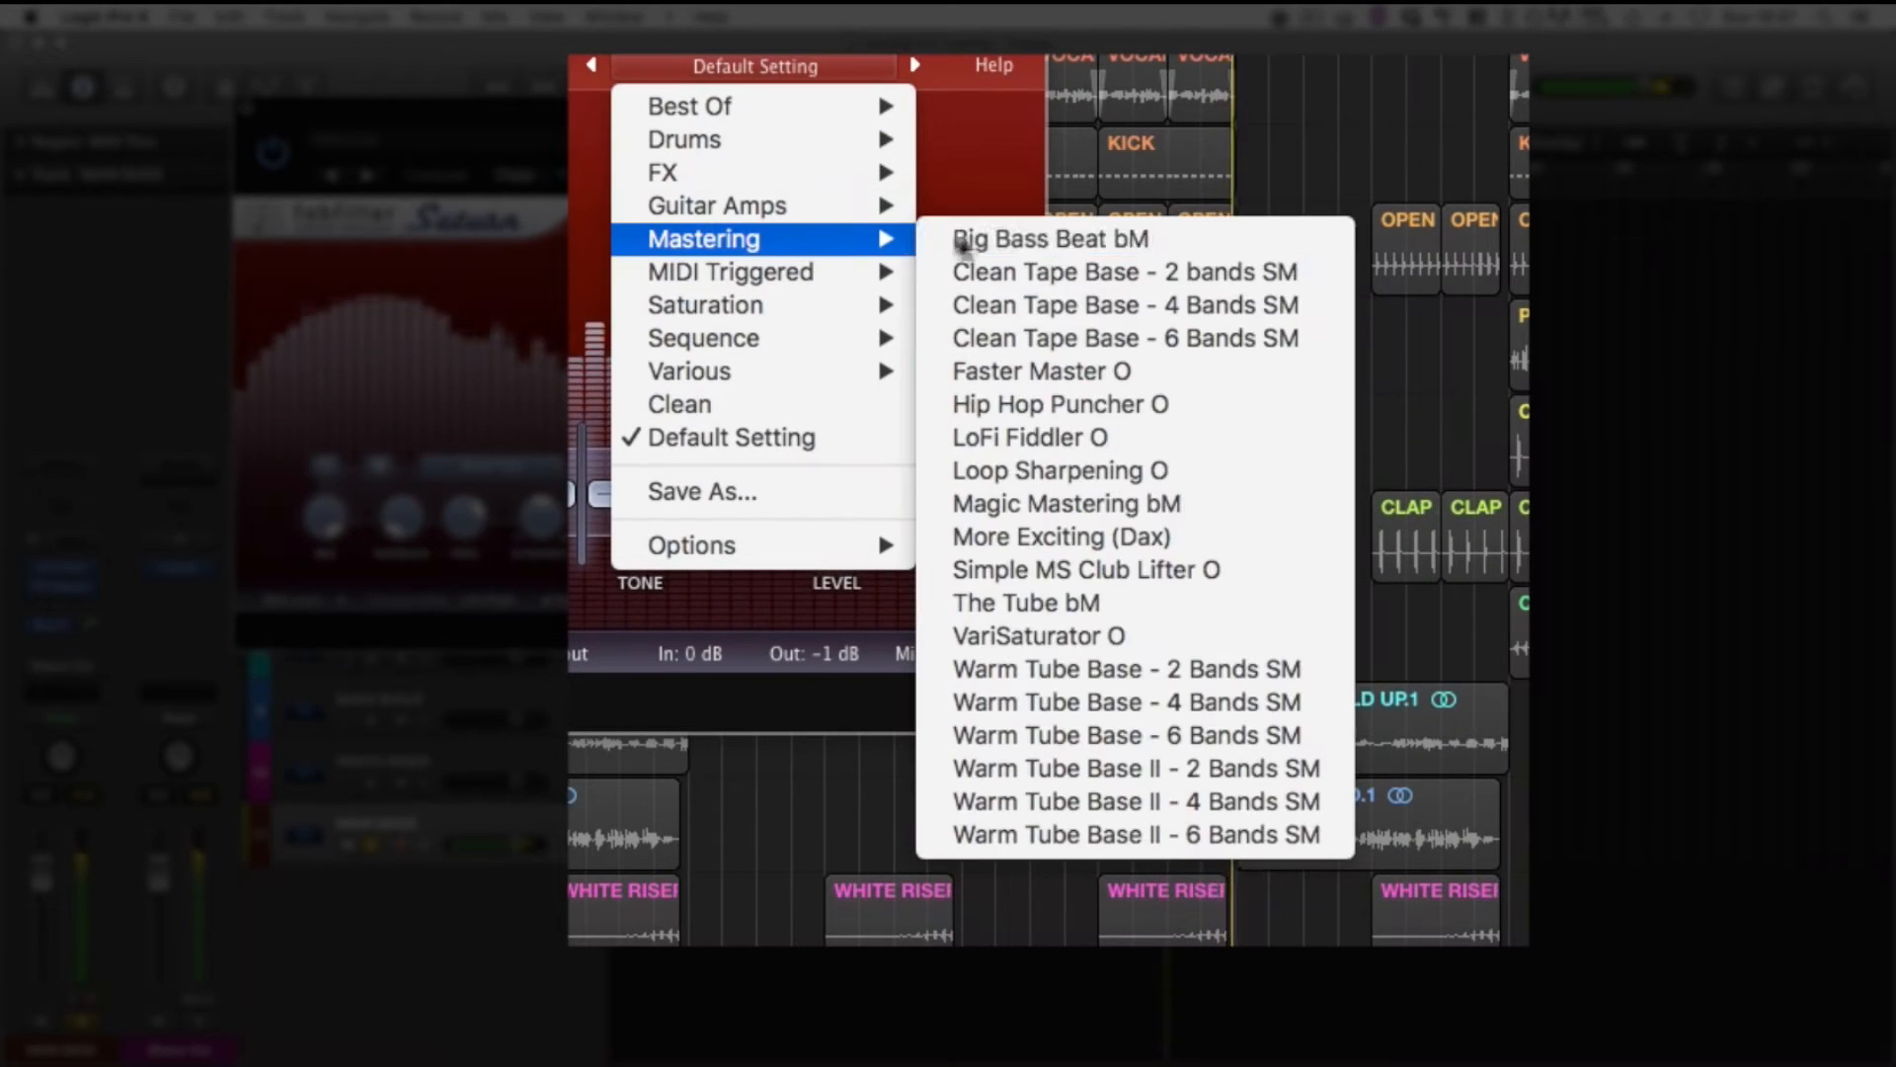
pyautogui.click(1049, 239)
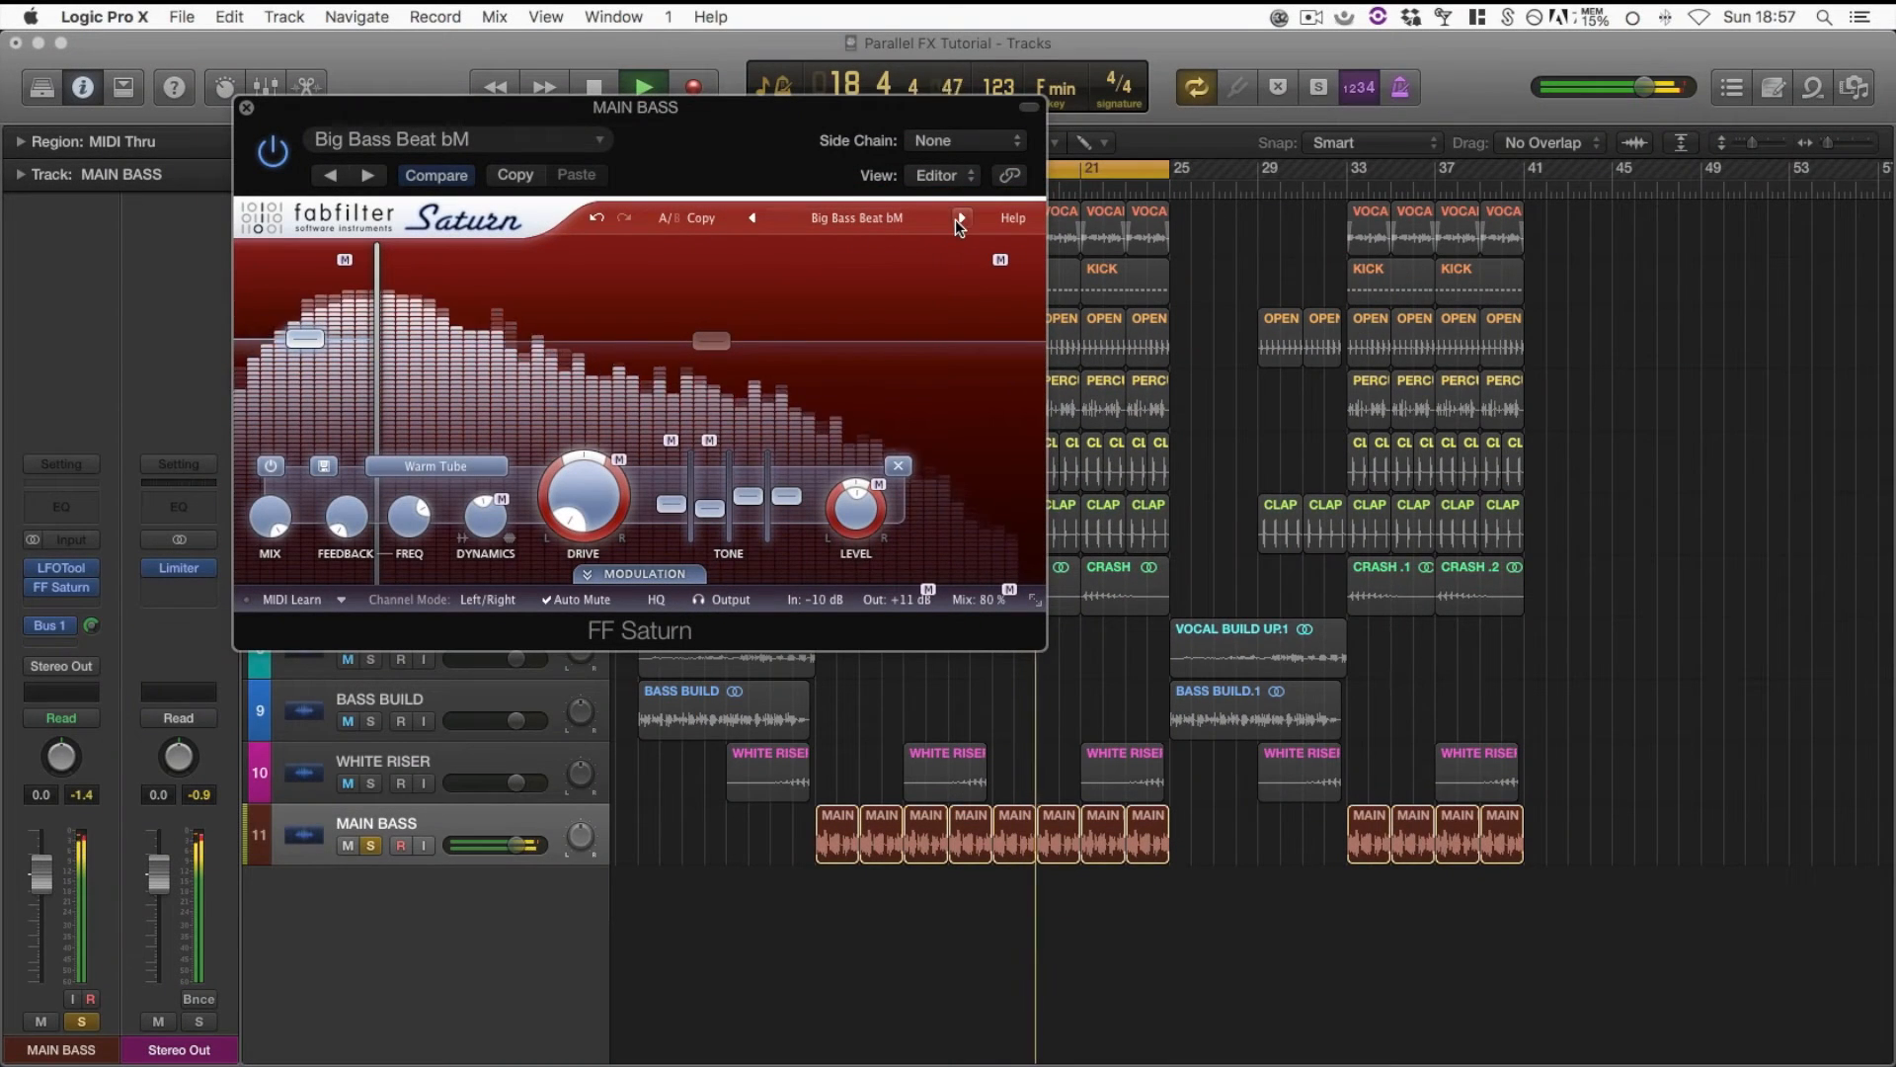
pyautogui.press('space')
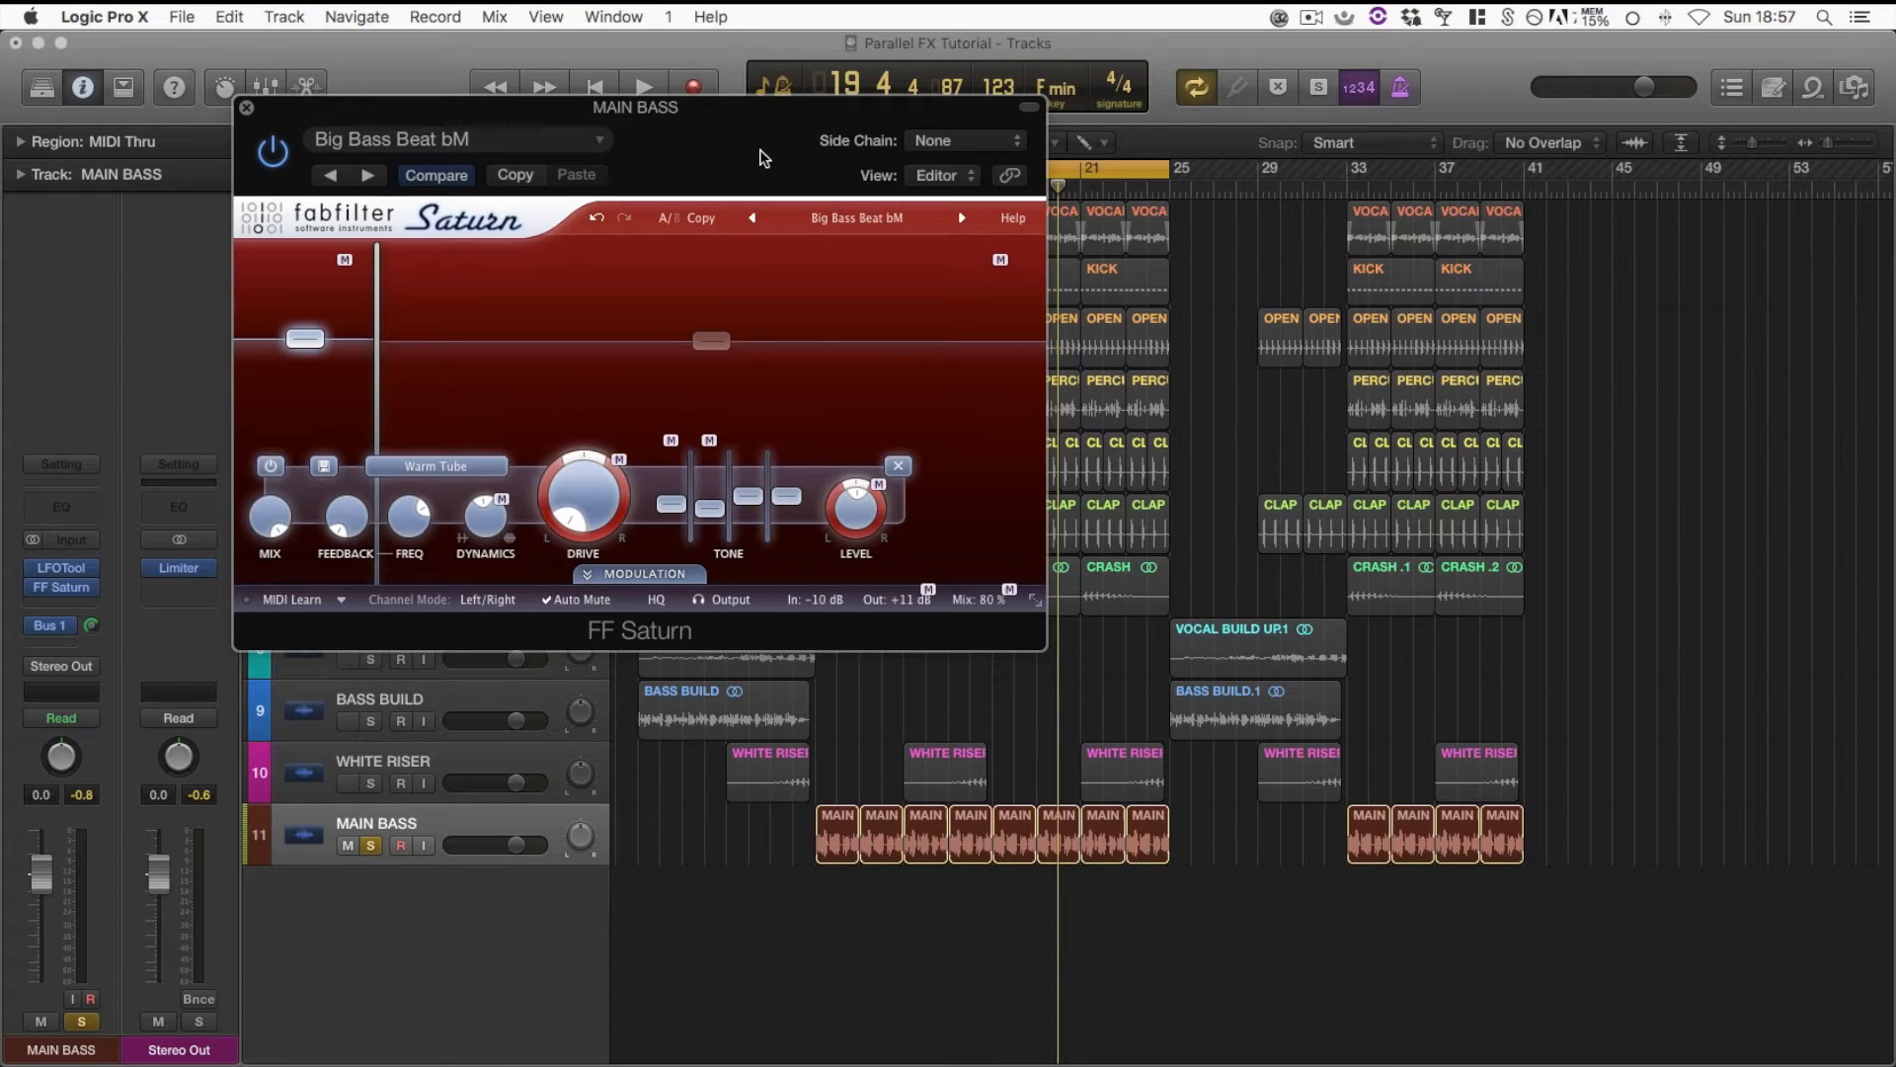
# Compare the looped bass with FF Saturn active and bypassed, leave it active, and close the plug-in window
pyautogui.press('space')
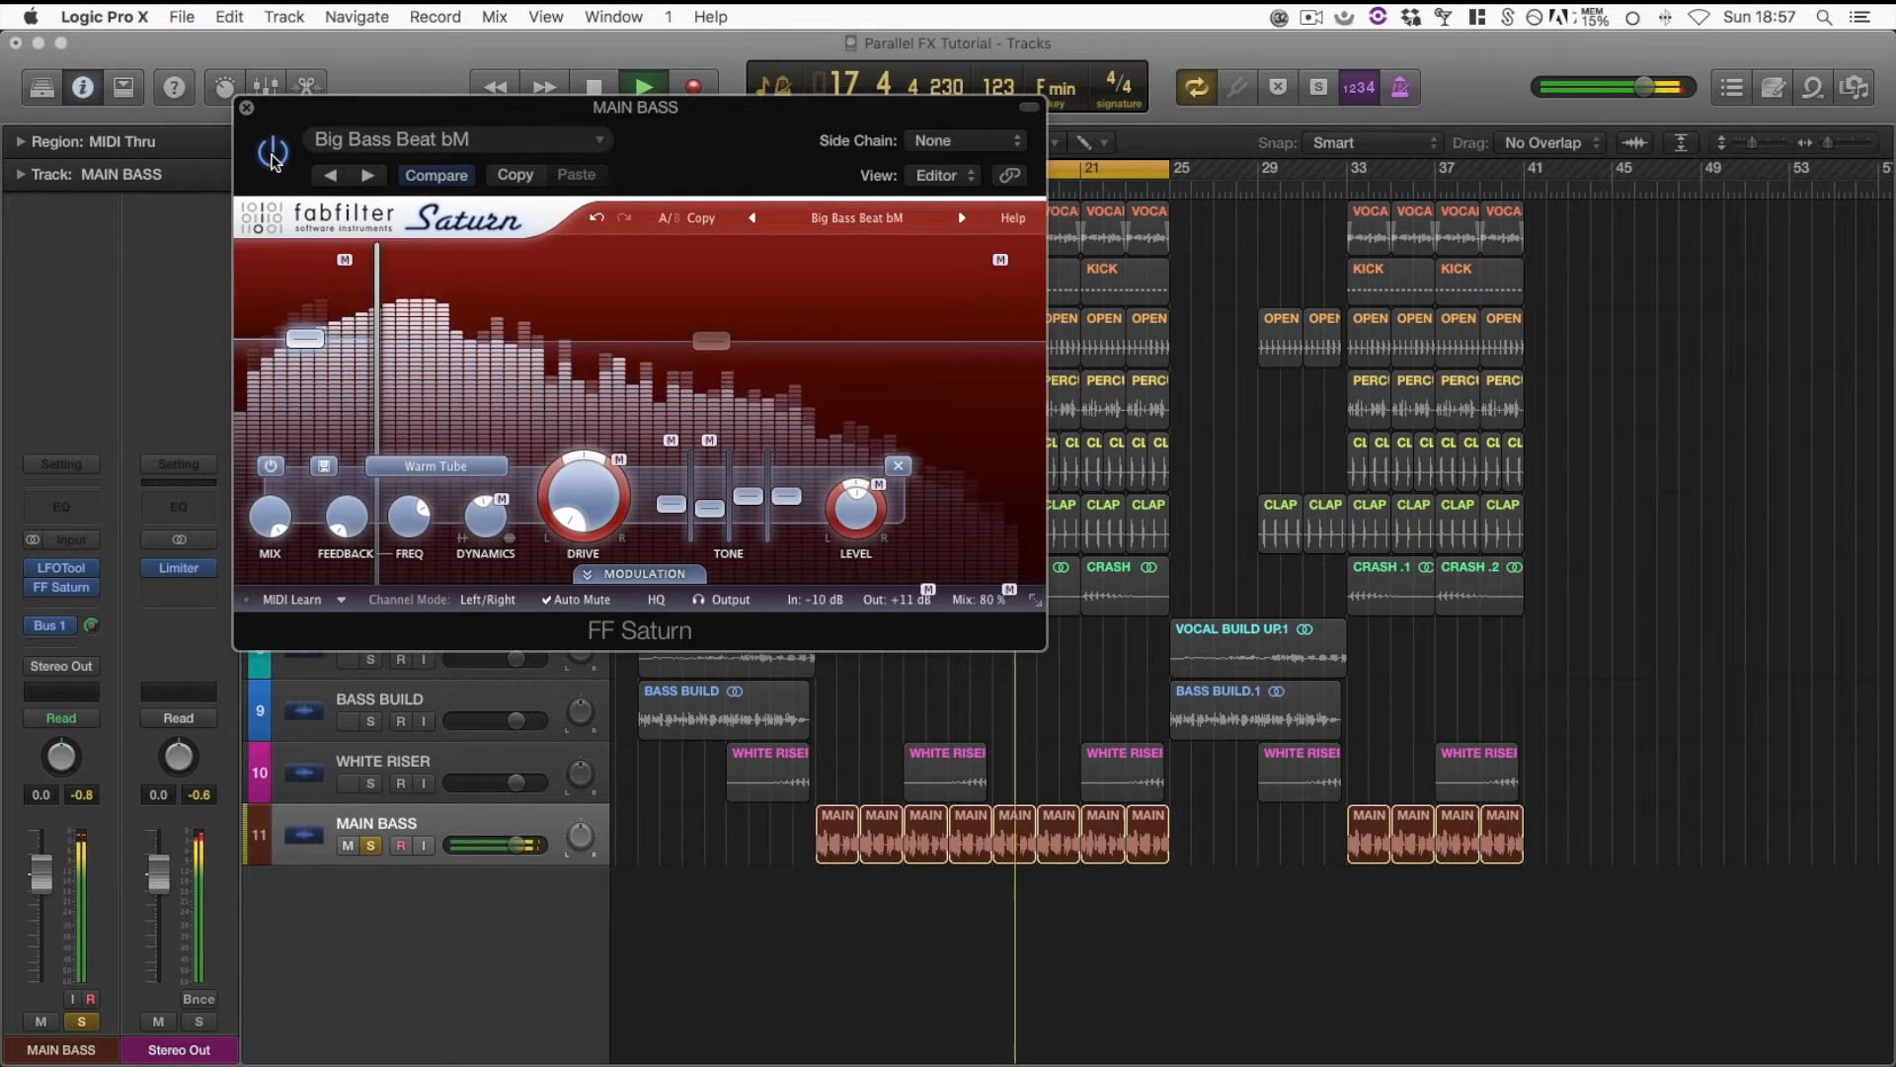
pyautogui.click(274, 156)
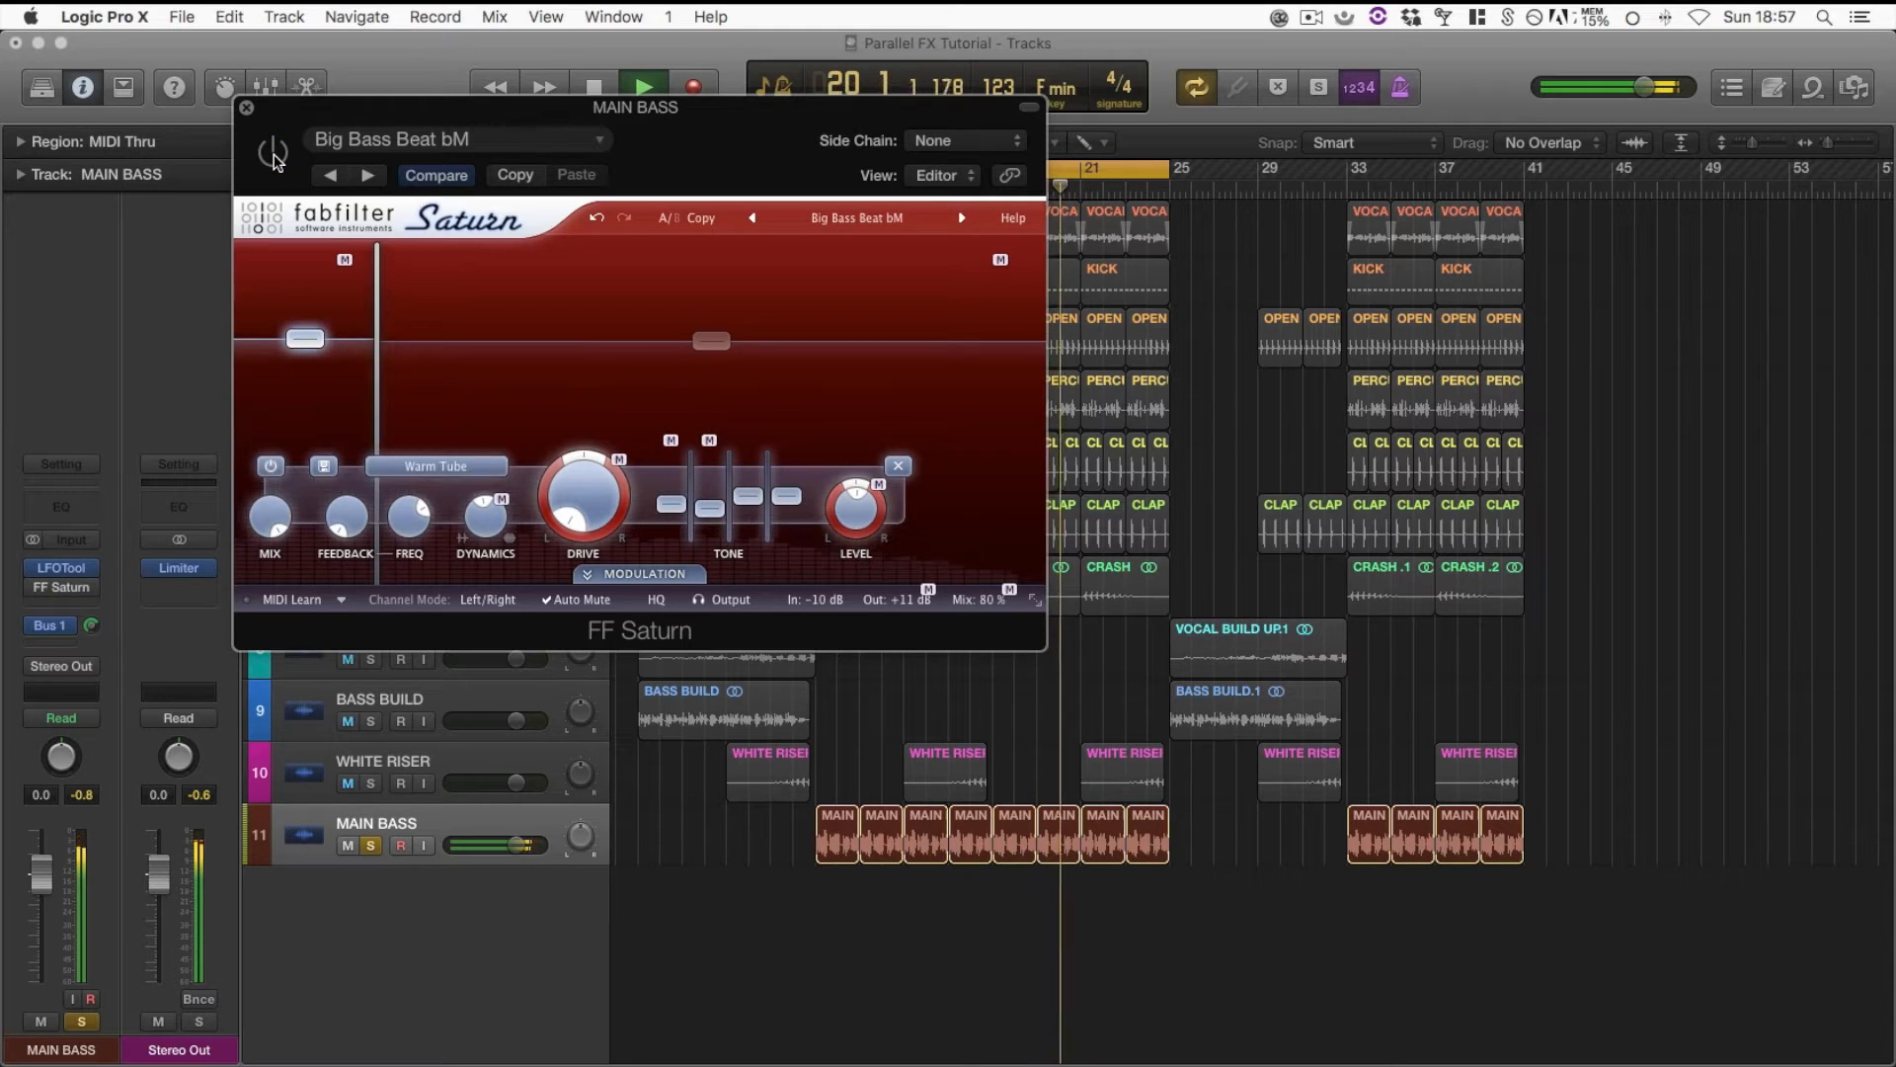
pyautogui.click(274, 154)
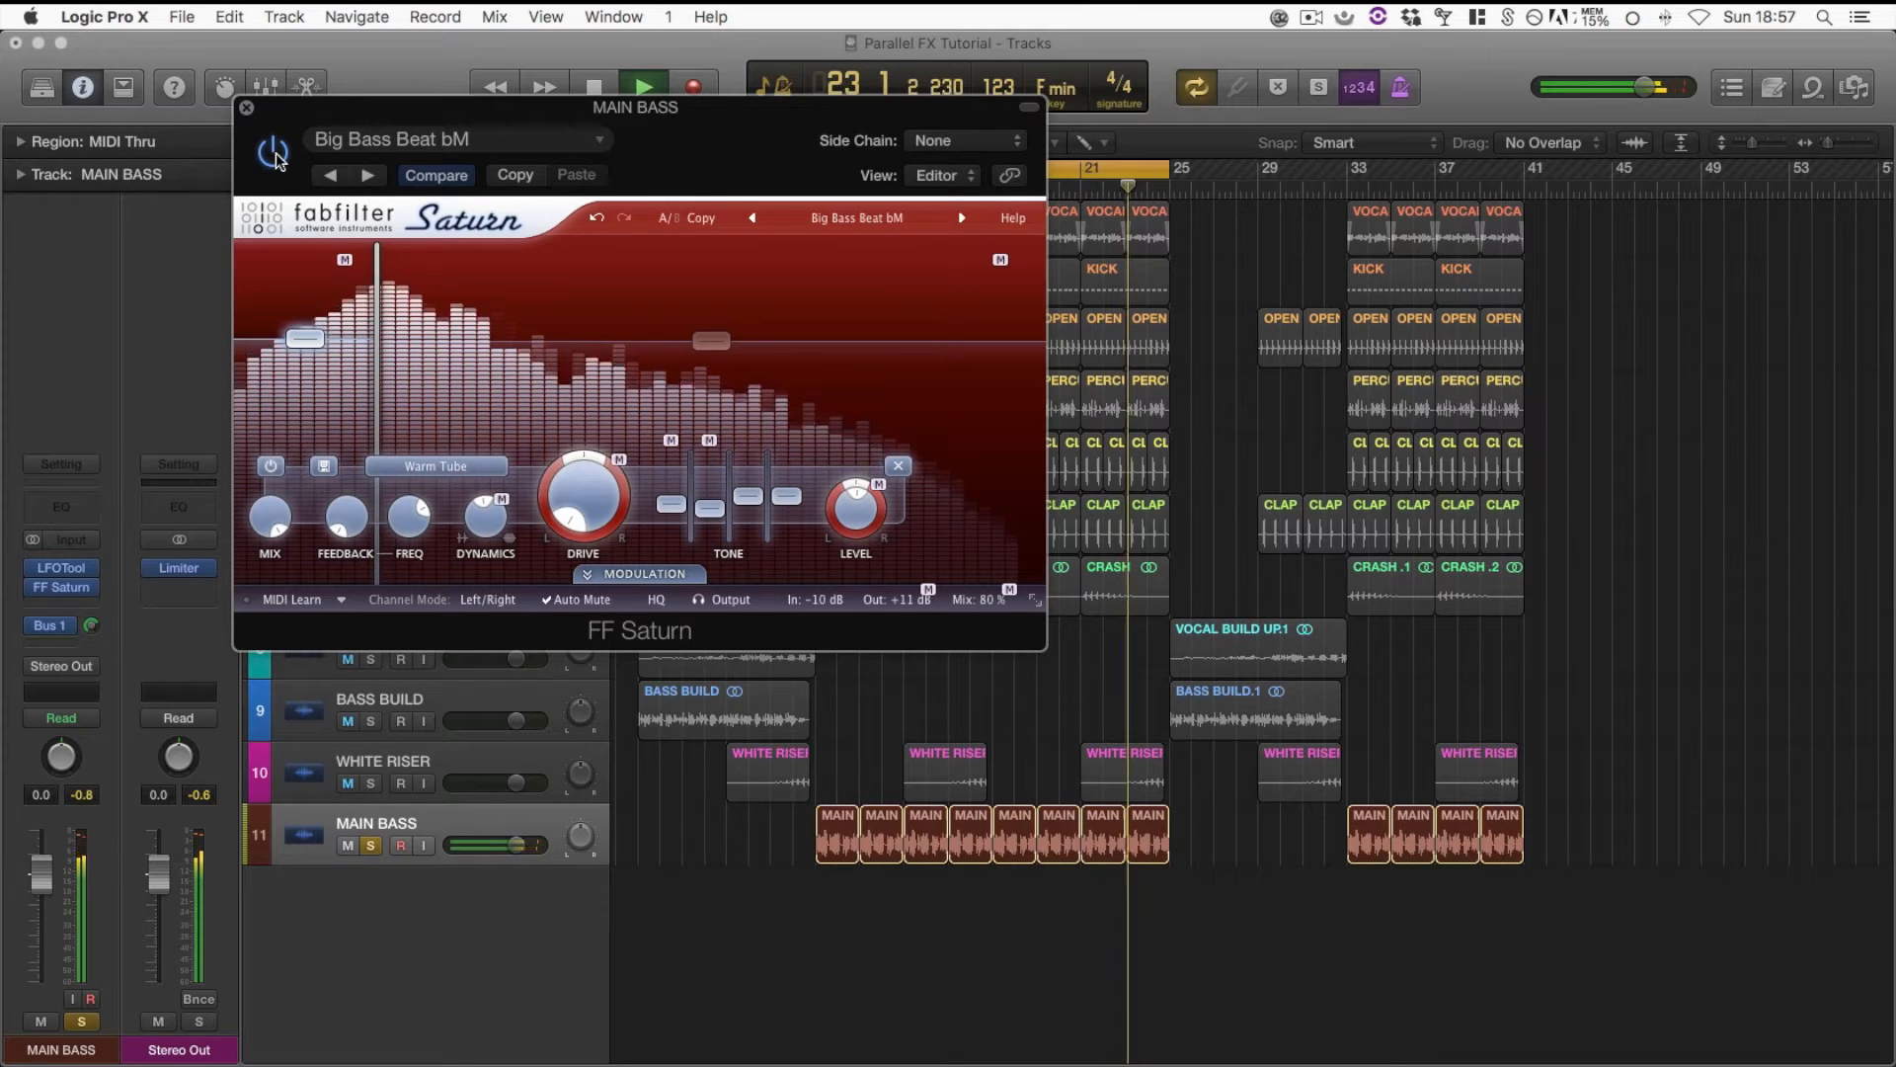
pyautogui.press('space')
pyautogui.moveTo(718, 145); pyautogui.dragTo(1121, 209)
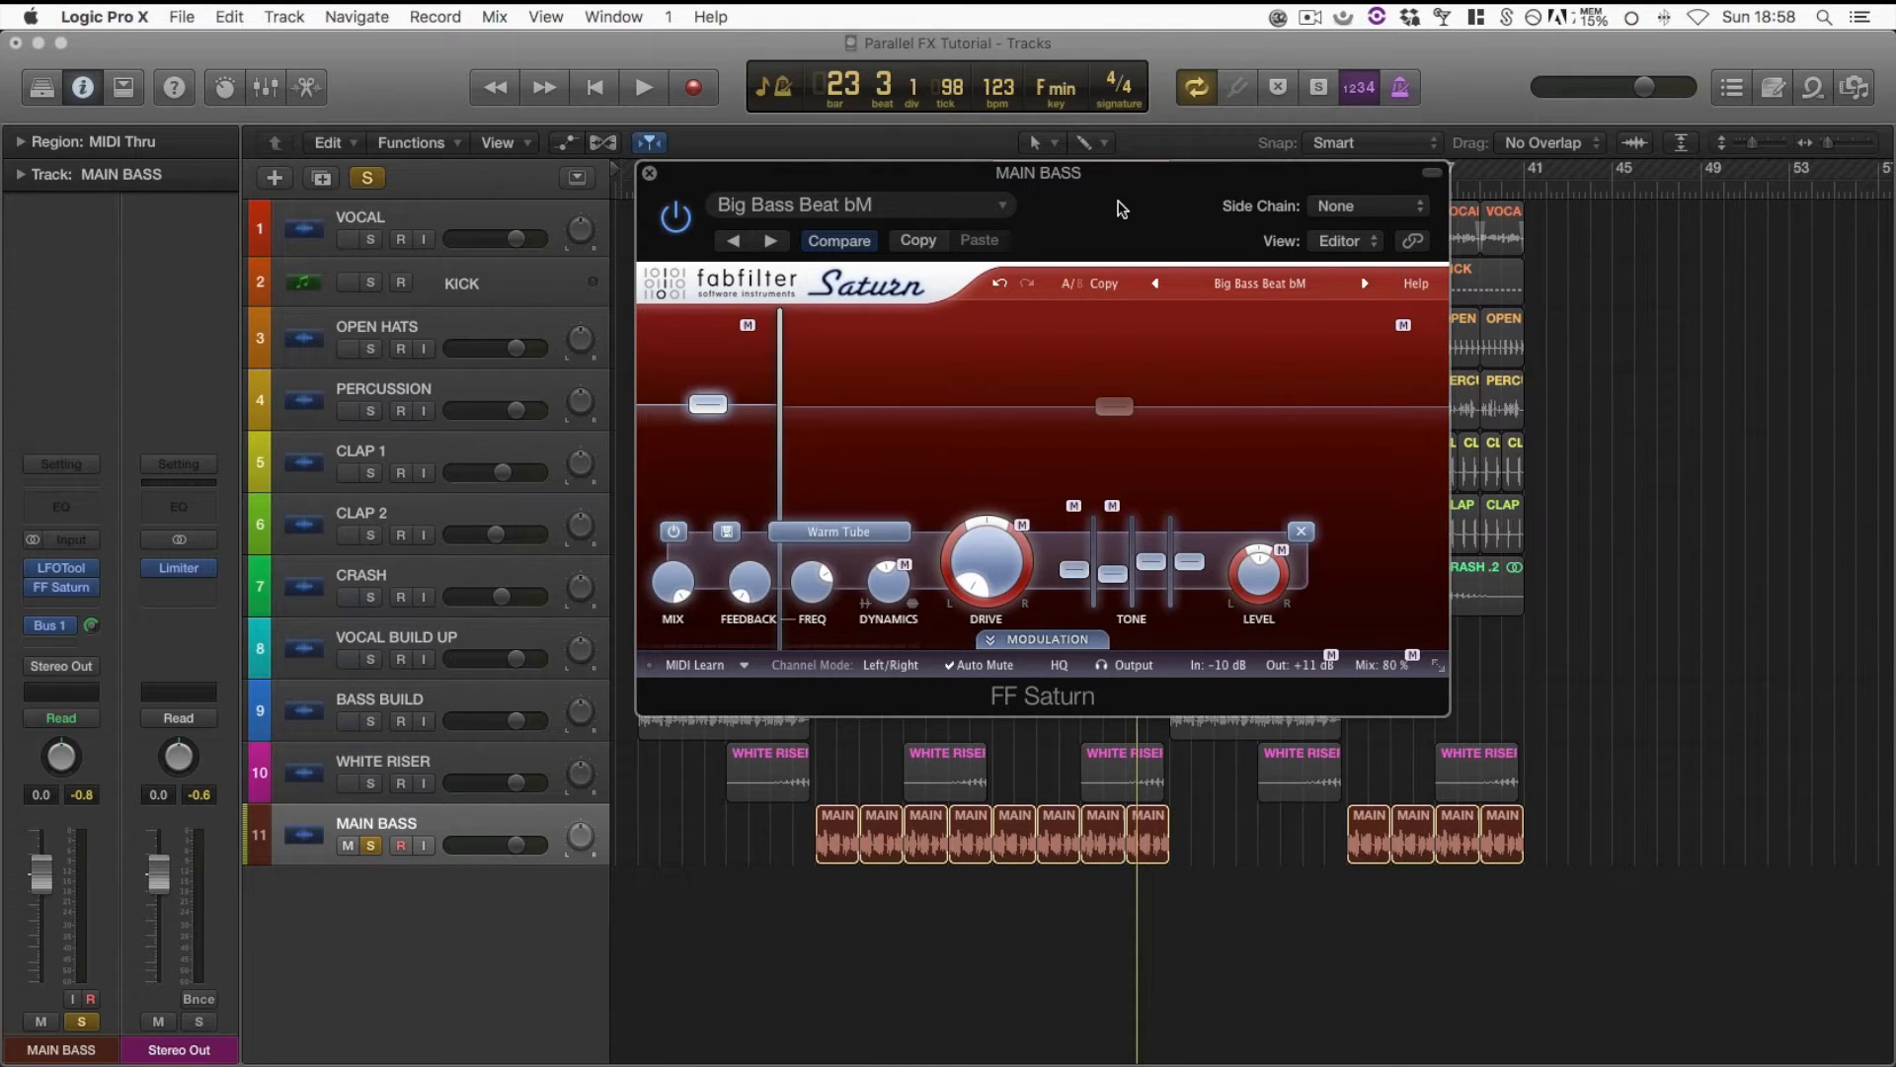
pyautogui.moveTo(1073, 212); pyautogui.dragTo(1030, 214)
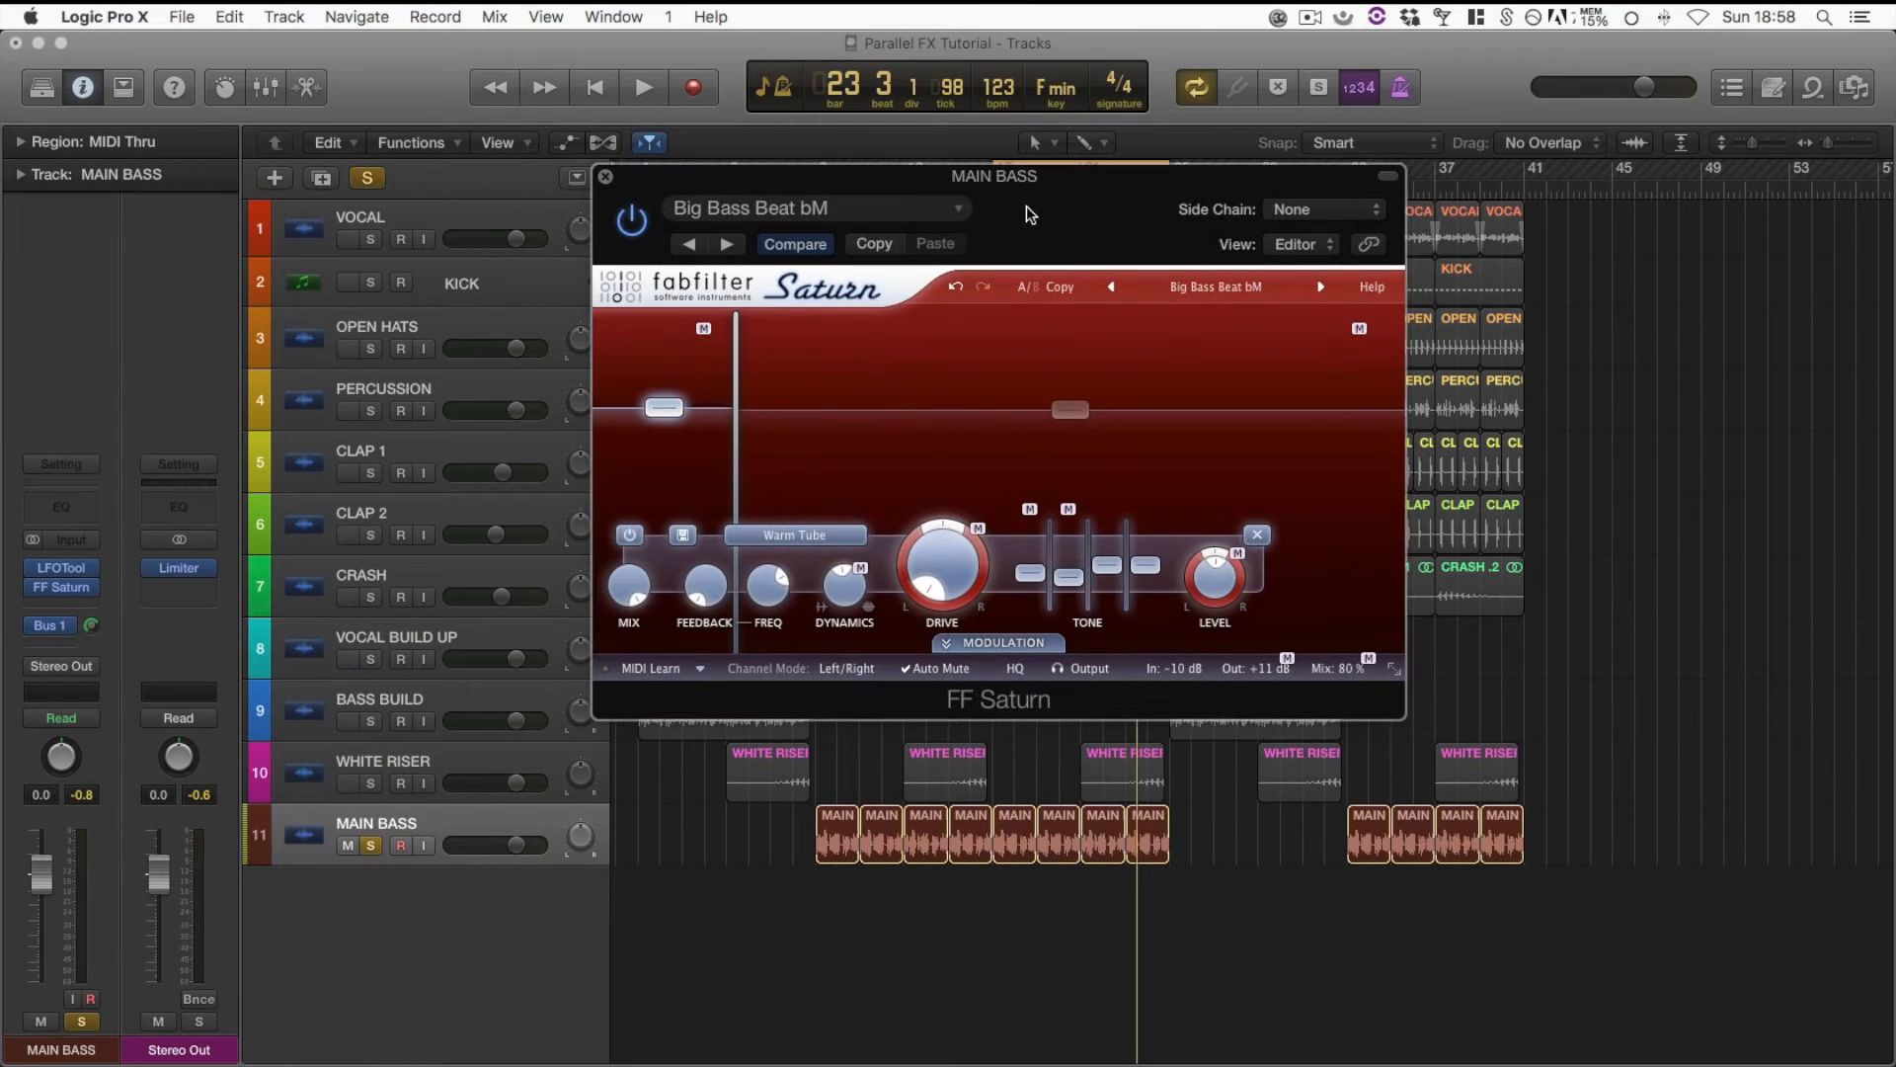
pyautogui.click(607, 178)
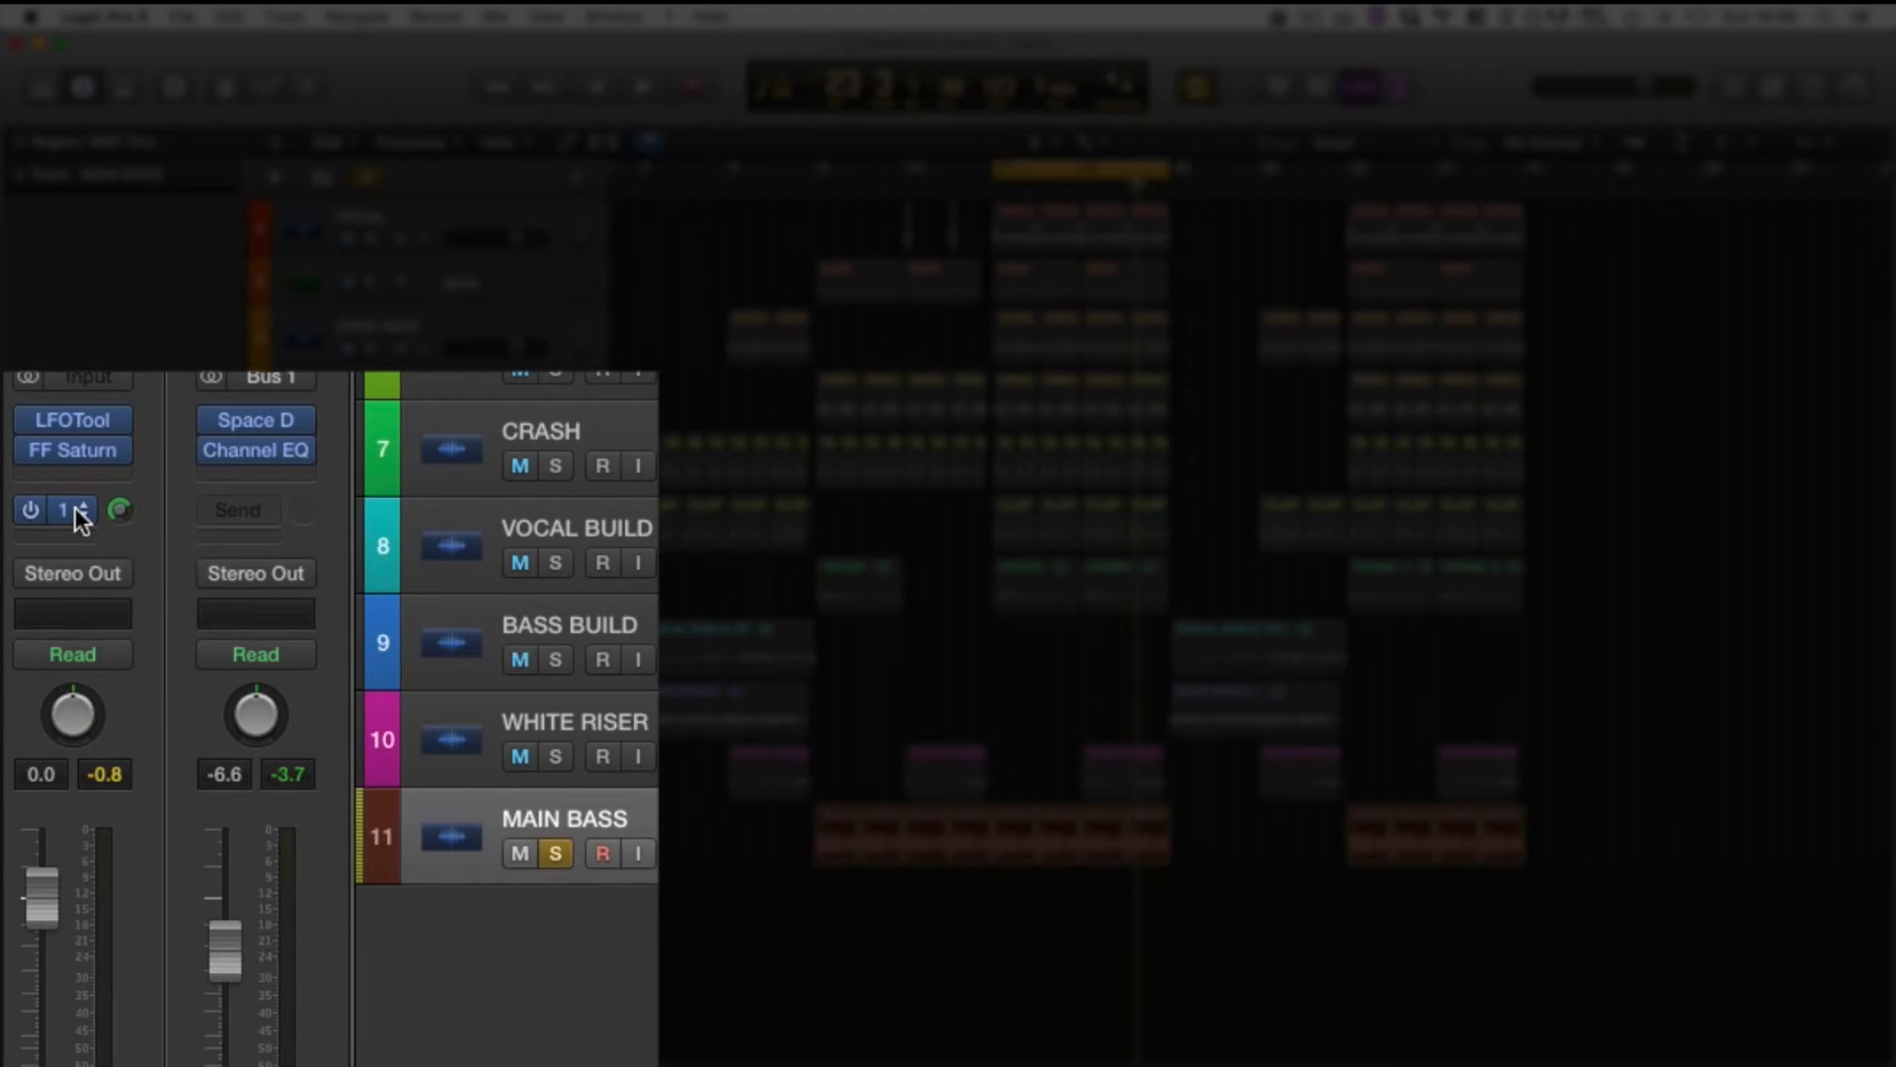
# Check the bus options of the MAIN BASS track's Bus 1 (BASSVERB) send, keeping its routing
pyautogui.click(75, 507)
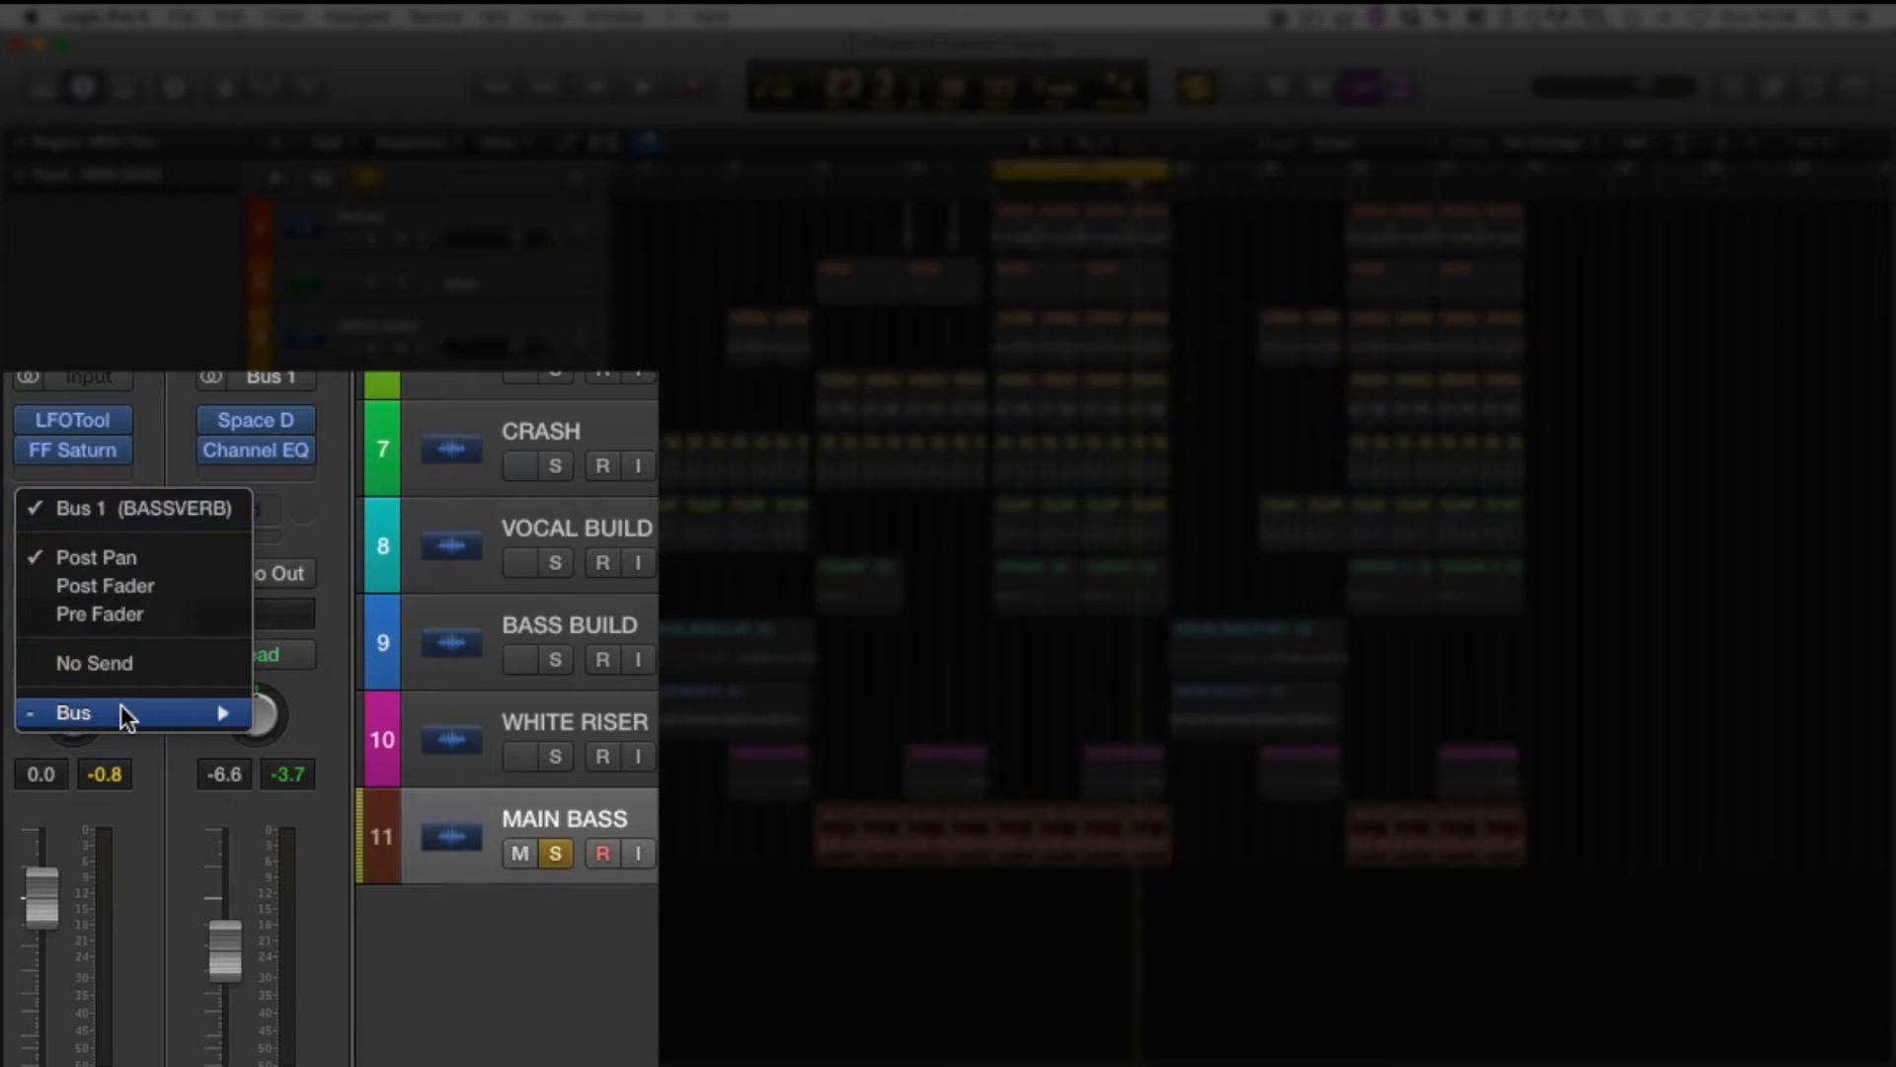
pyautogui.moveTo(121, 703)
pyautogui.click(340, 709)
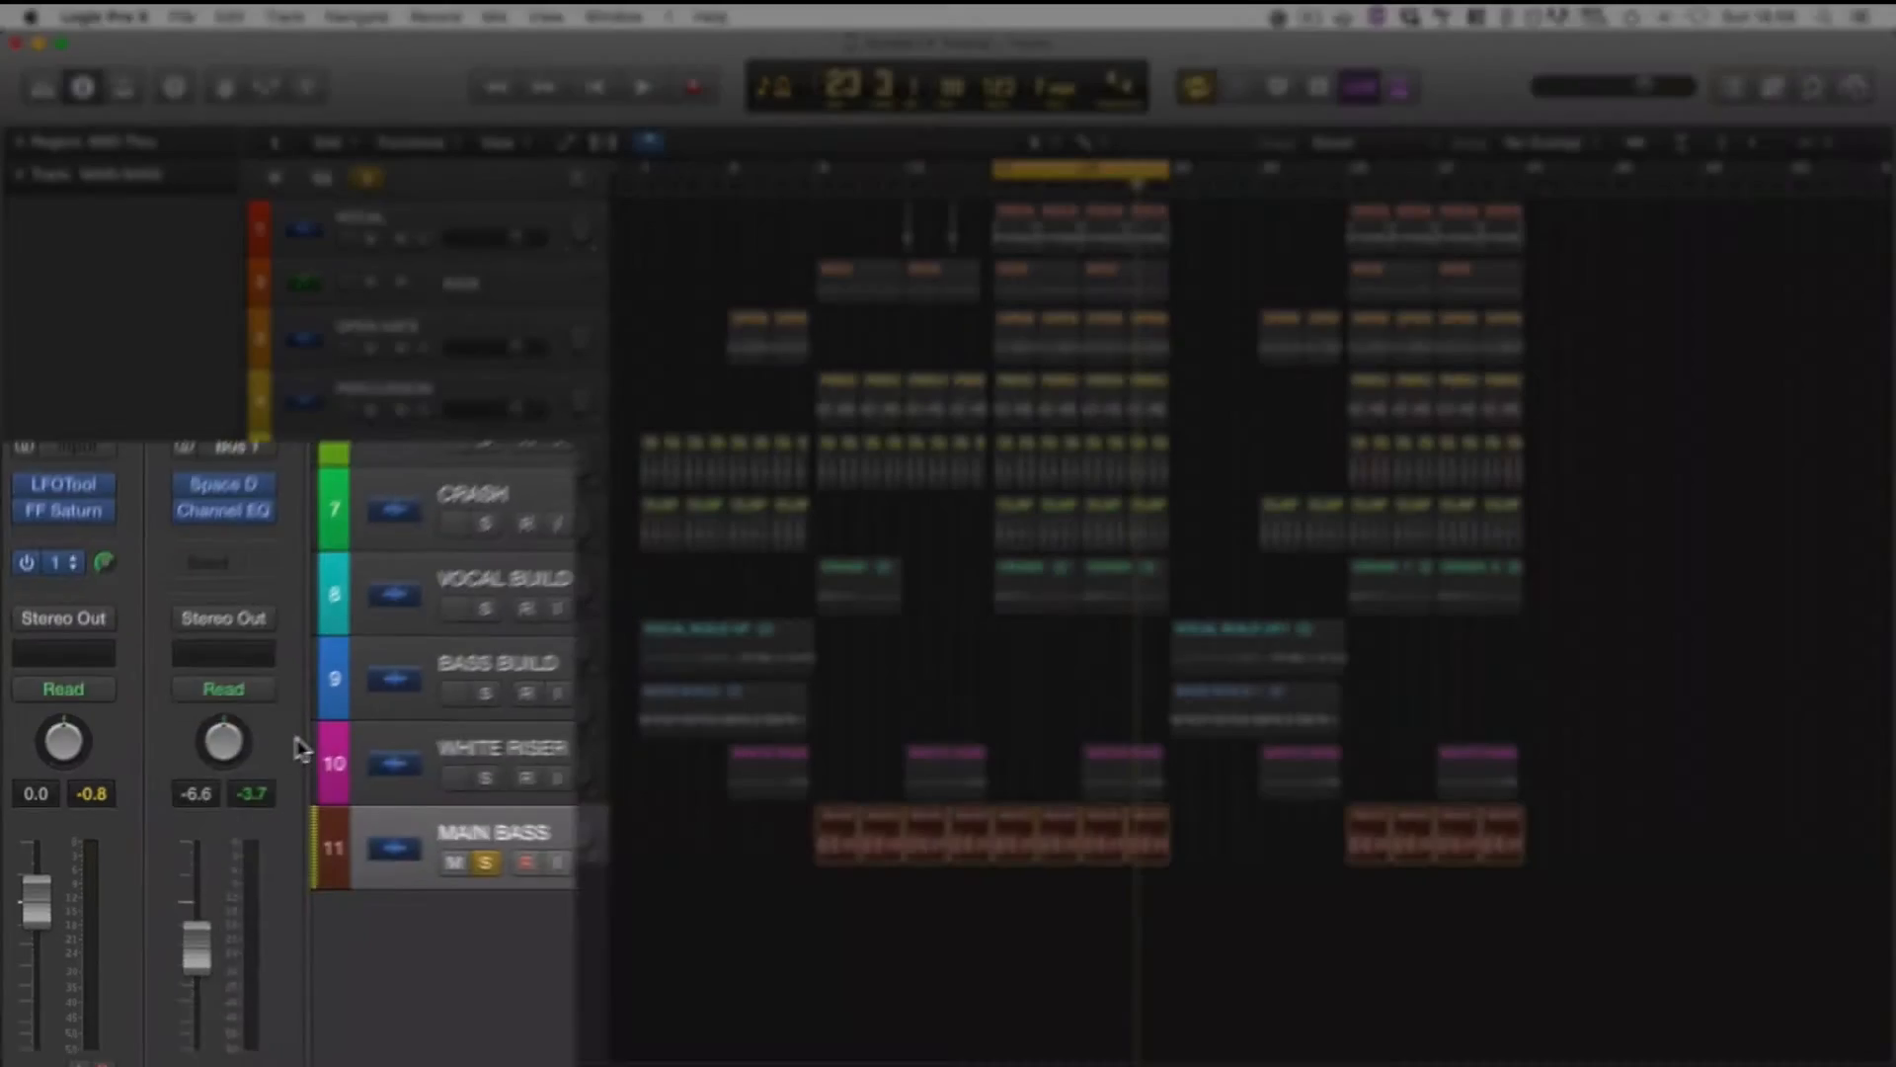
# Open the Space Designer reverb on the BASSVERB channel, examine its settings and reposition its window
pyautogui.click(192, 720)
pyautogui.click(199, 715)
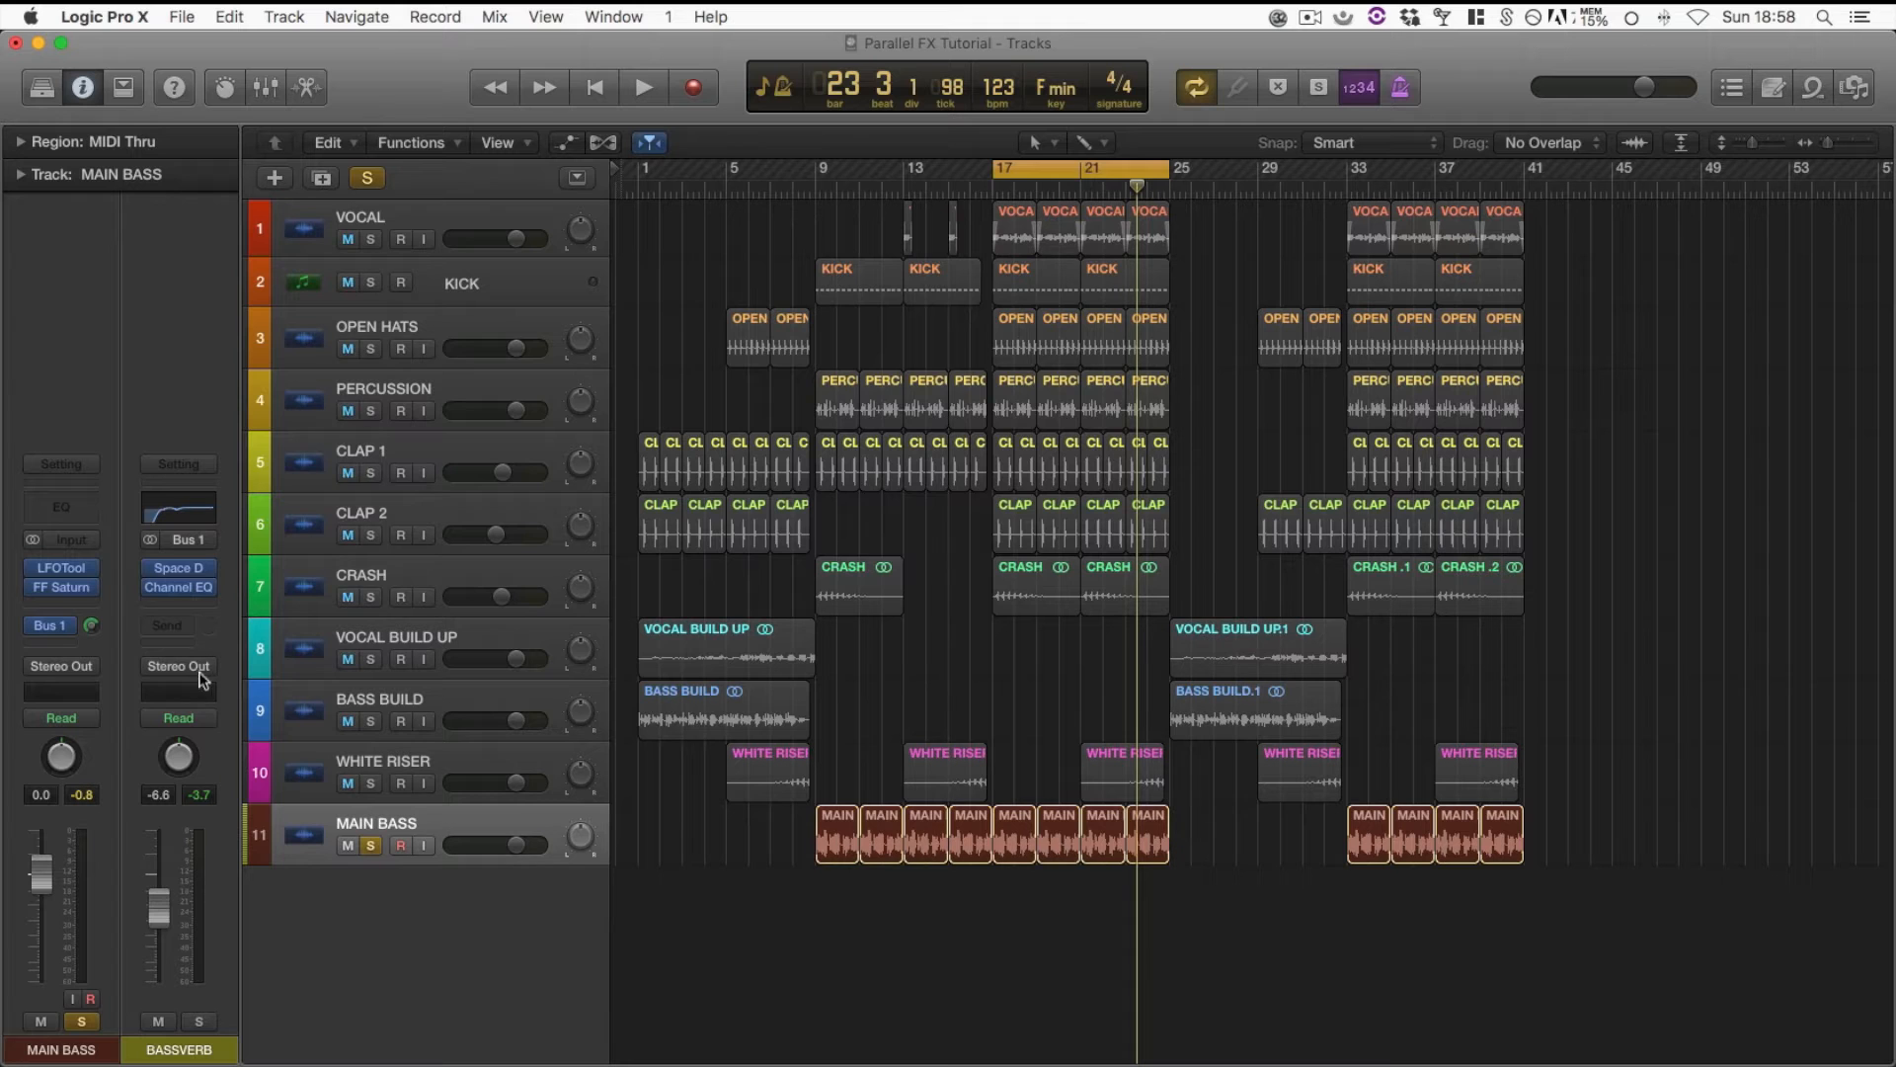
pyautogui.click(188, 570)
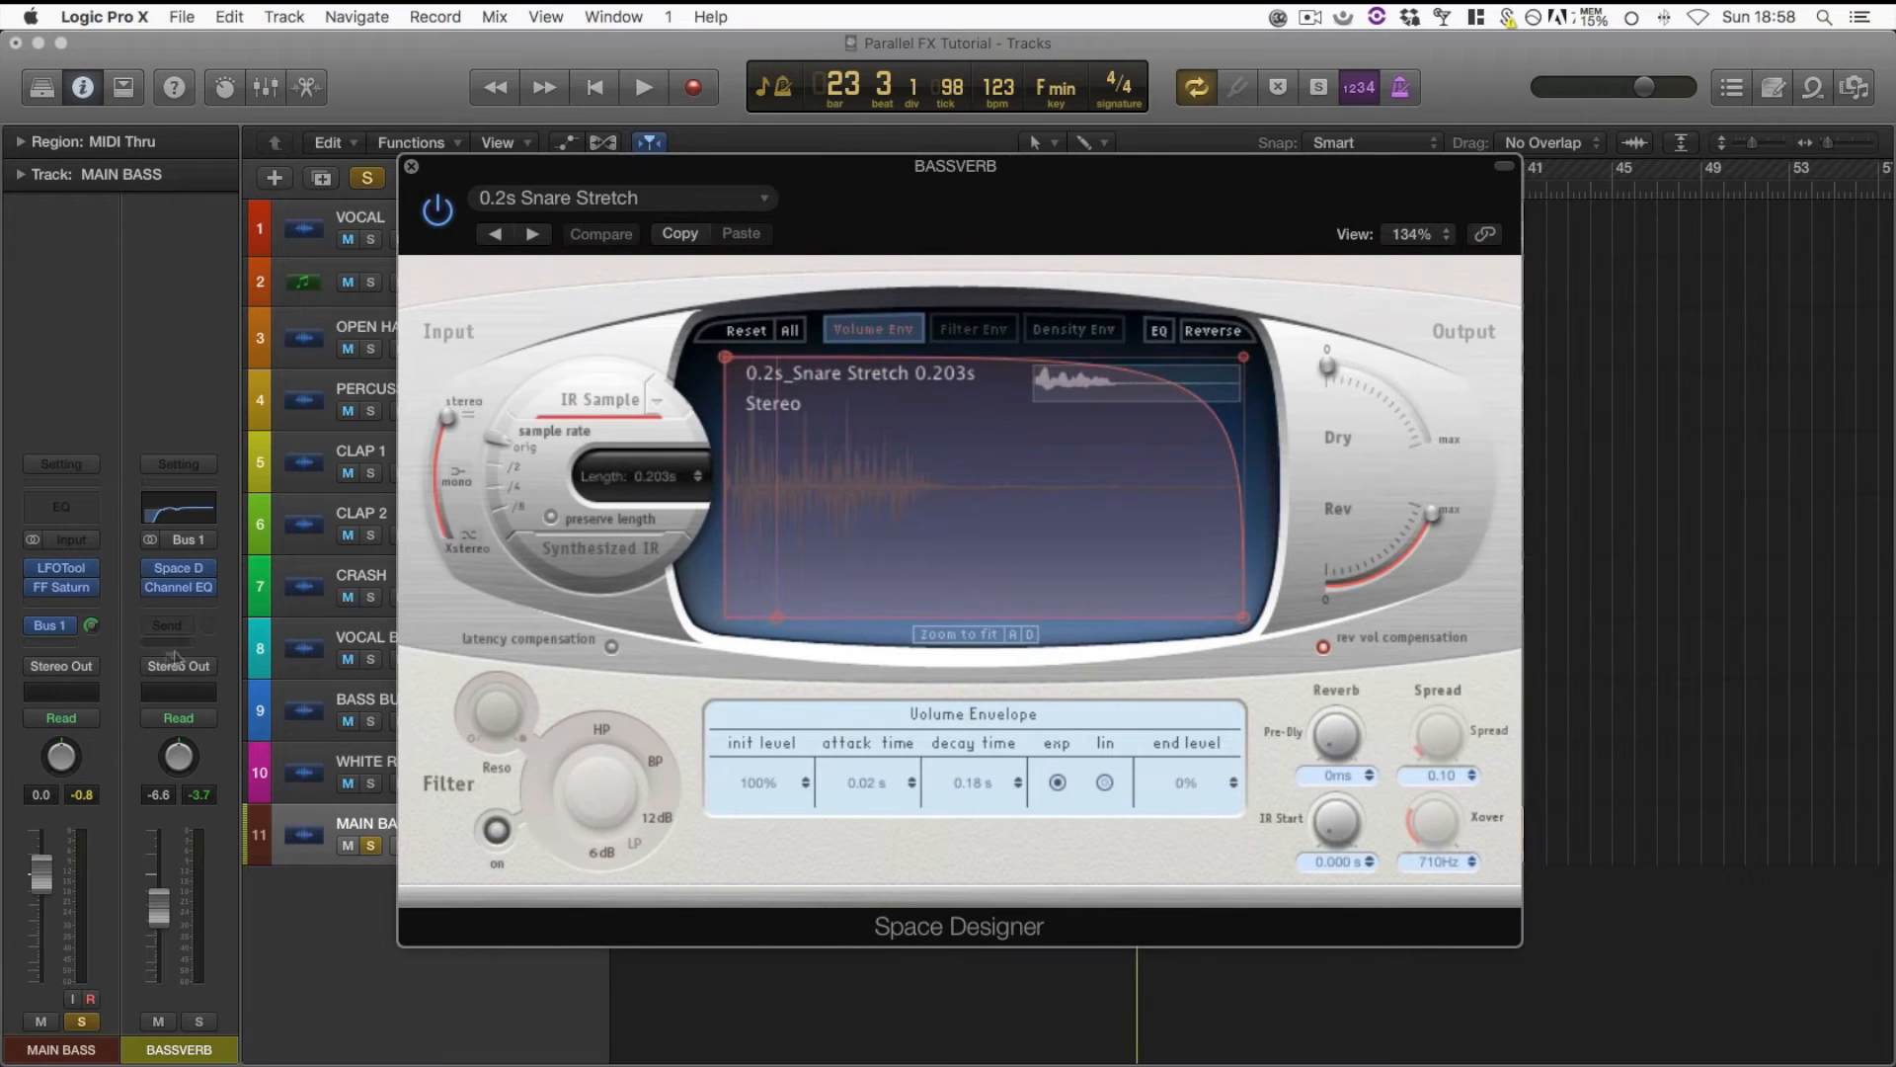
pyautogui.moveTo(1025, 212)
pyautogui.mouseDown()
pyautogui.moveTo(1004, 174)
pyautogui.moveTo(1038, 181)
pyautogui.moveTo(1009, 181)
pyautogui.mouseUp()
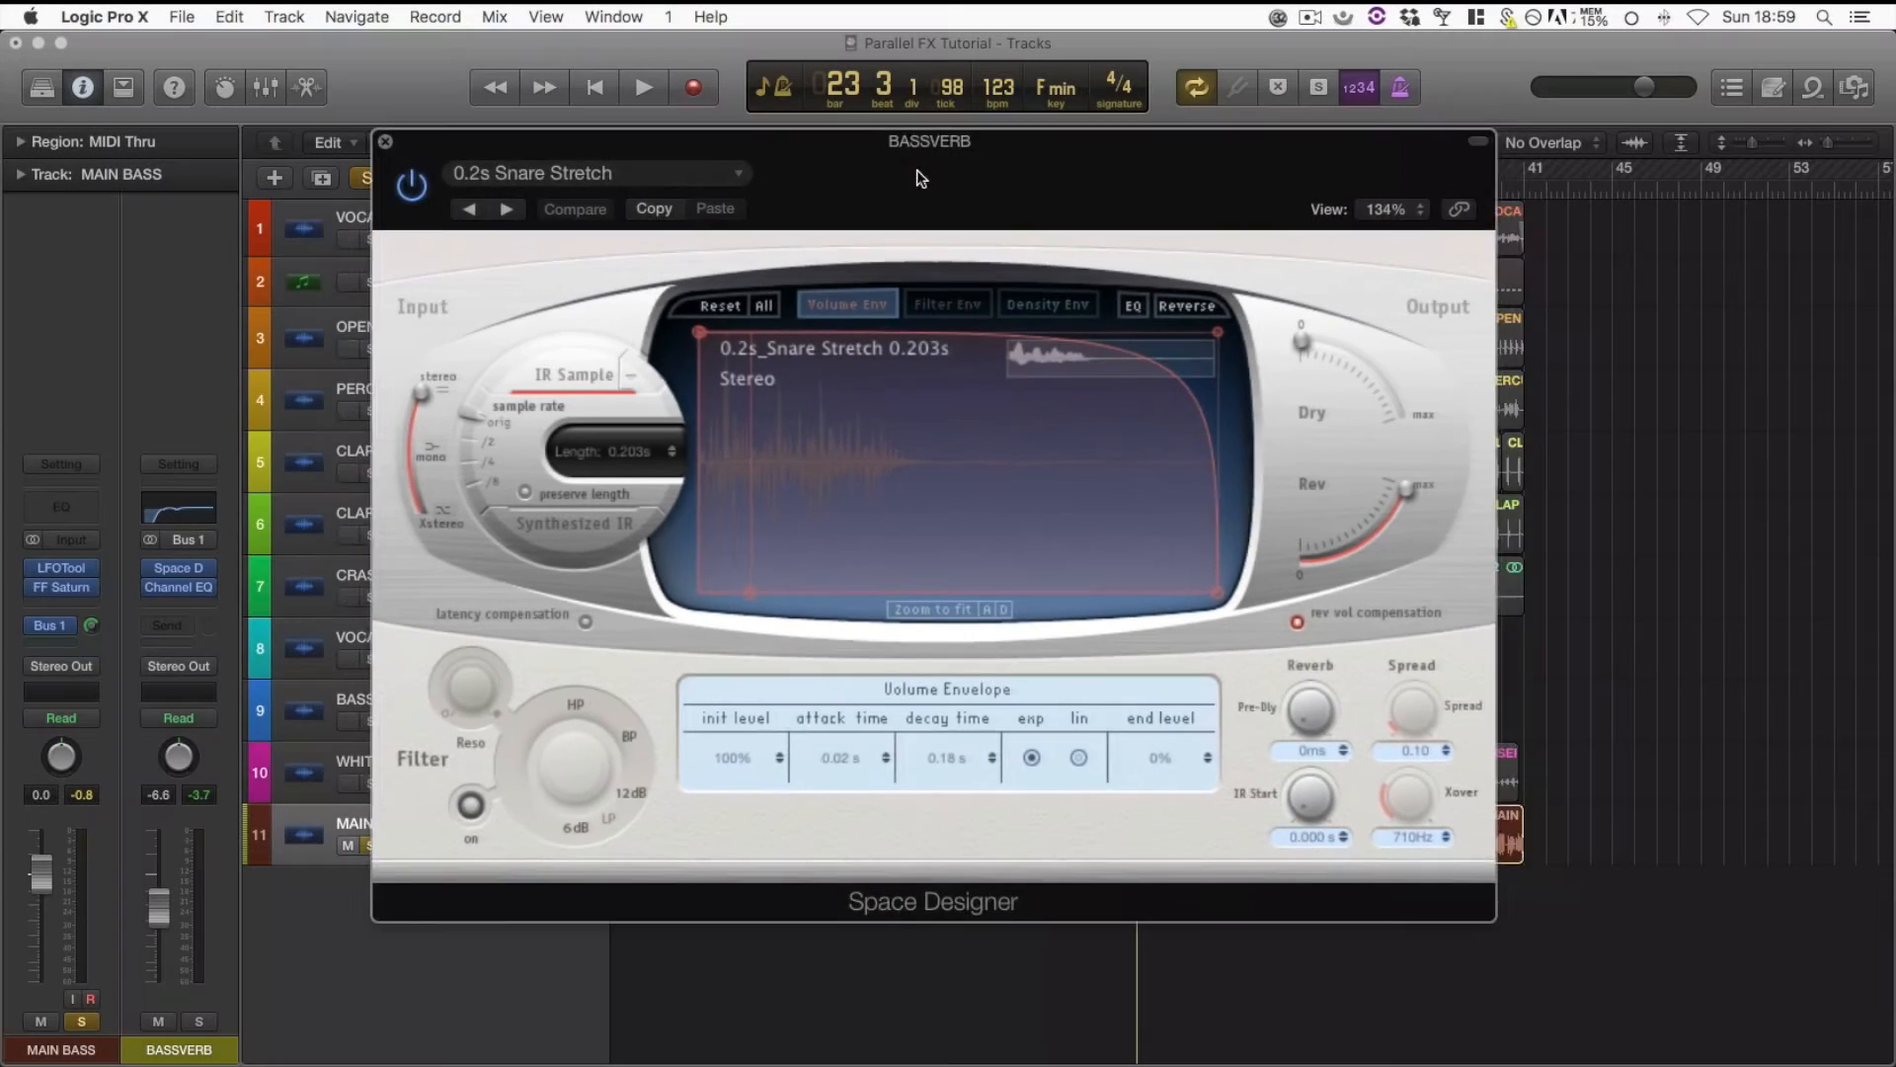
pyautogui.moveTo(919, 171); pyautogui.dragTo(968, 140)
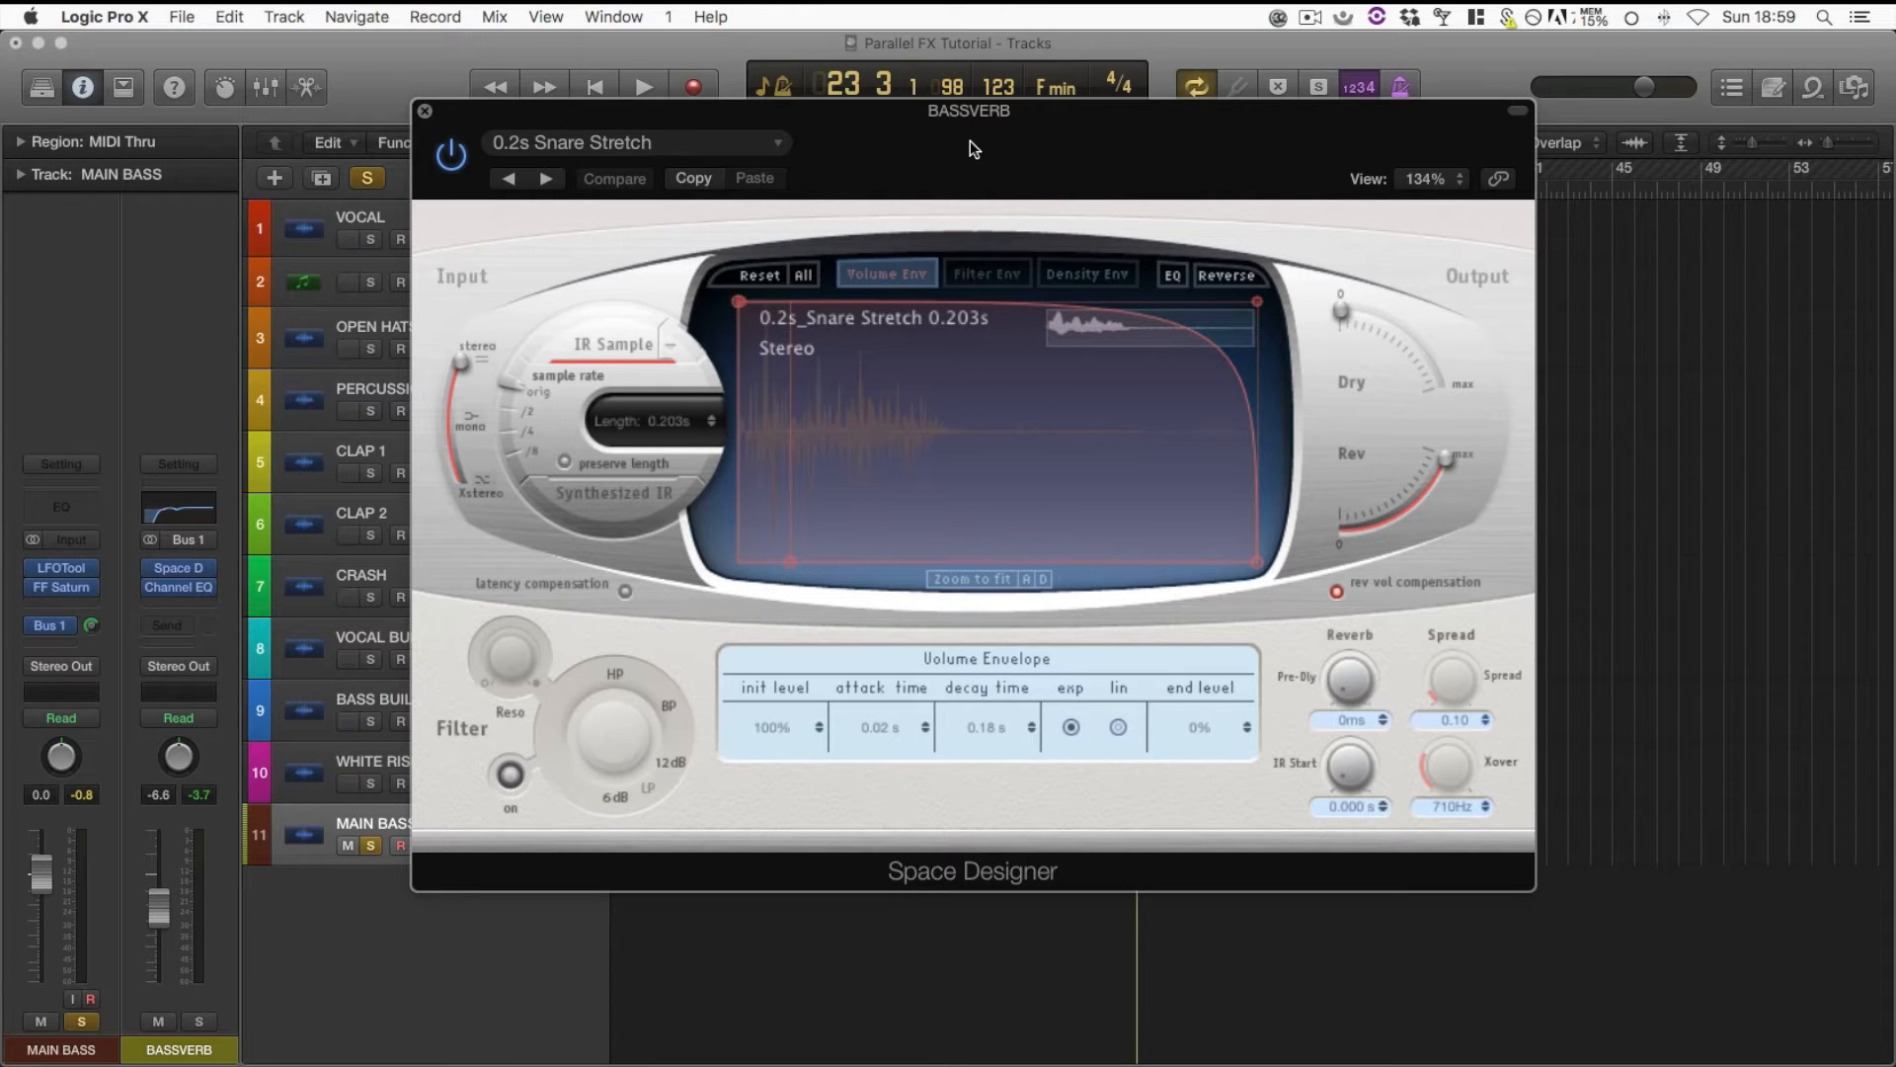
pyautogui.moveTo(970, 140); pyautogui.dragTo(1058, 166)
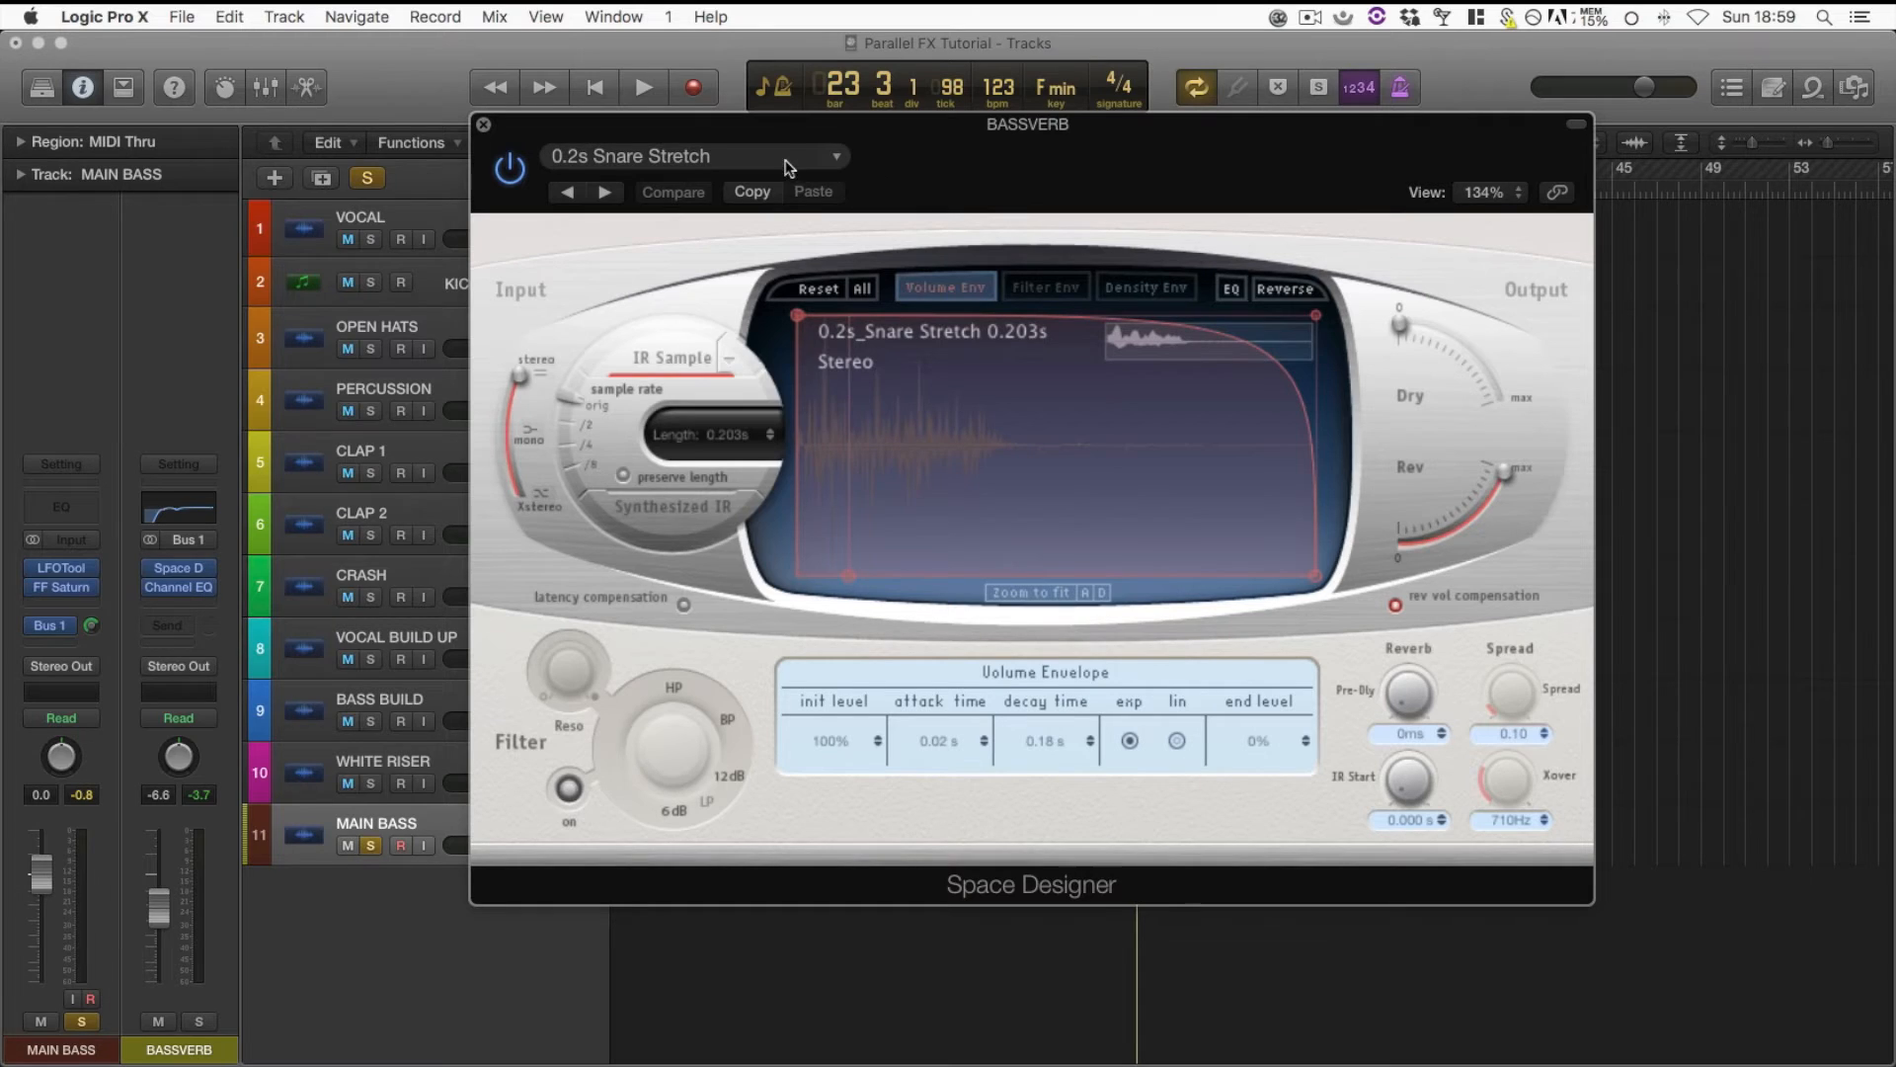
# Load the Small Spaces gated reverb preset 0.2s Snare Stretch in BASSVERB's Space Designer and close the plug-in window
pyautogui.click(790, 161)
pyautogui.moveTo(713, 614)
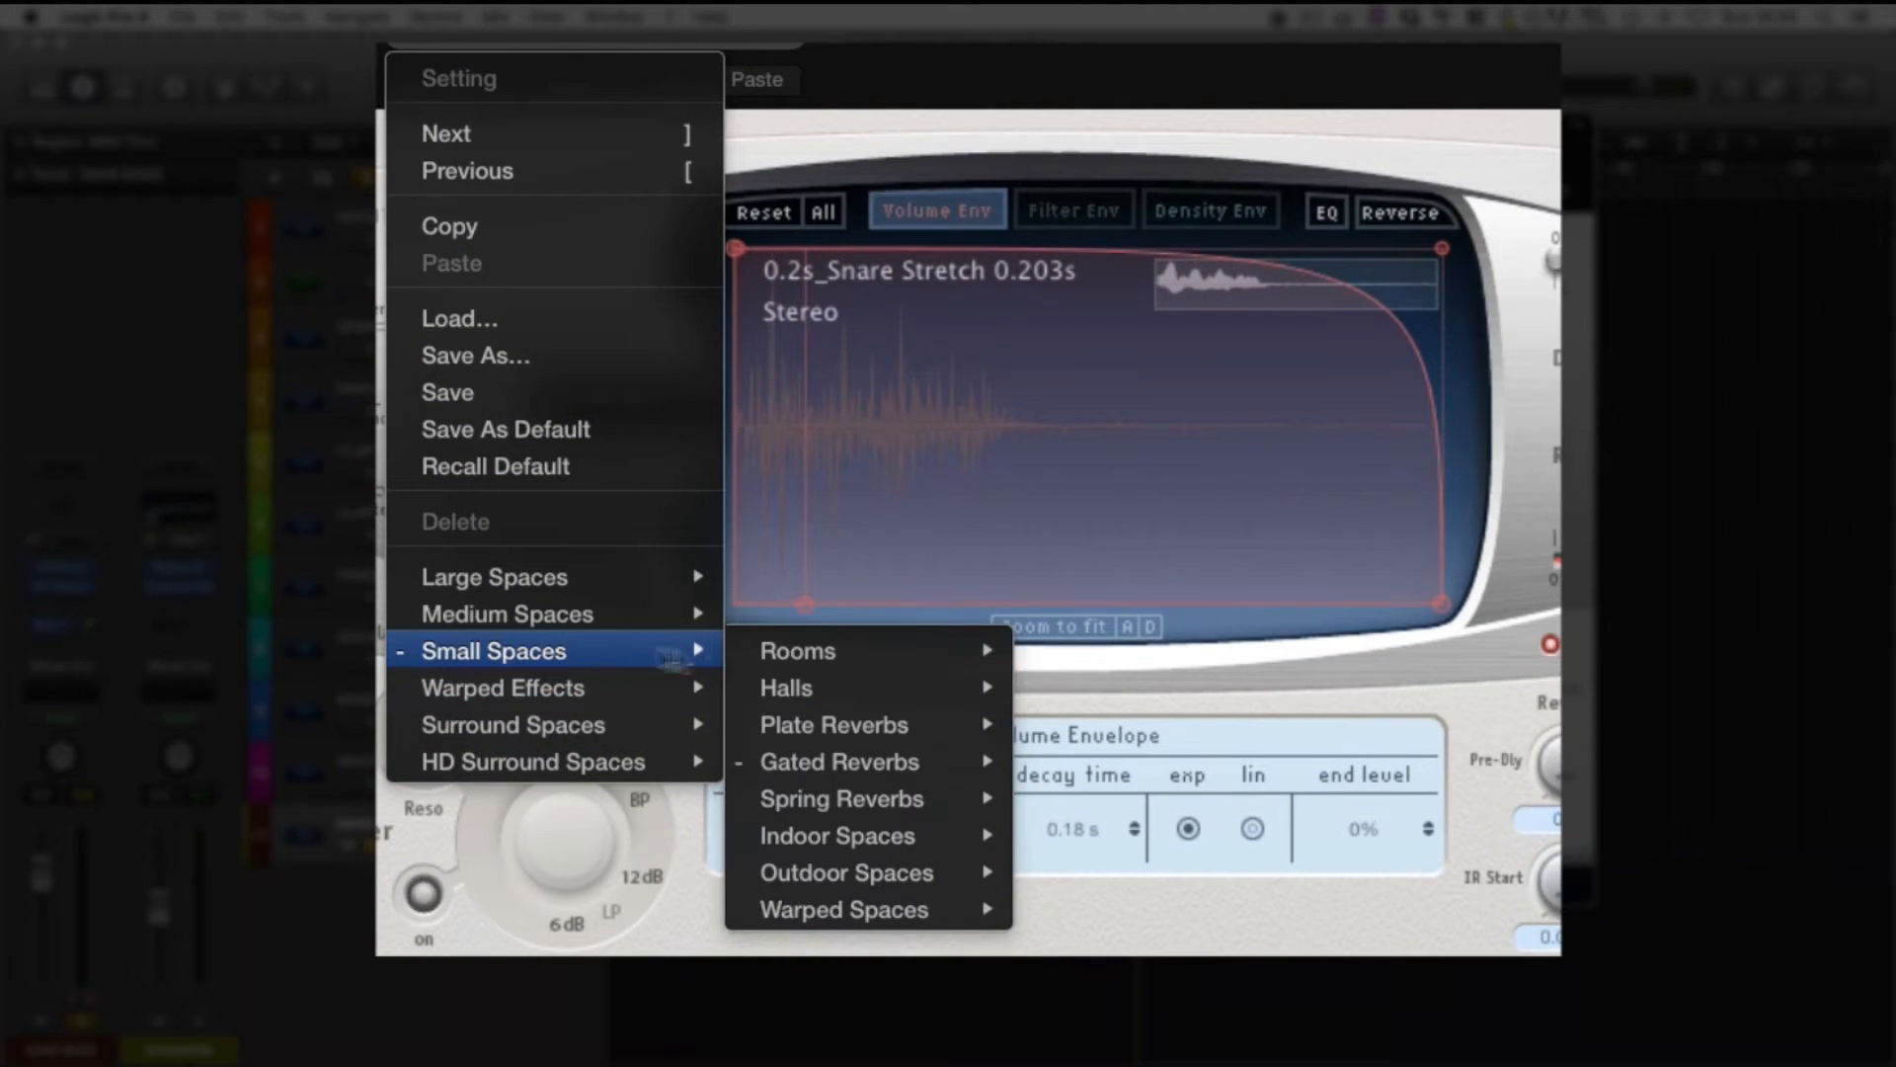
pyautogui.moveTo(931, 692)
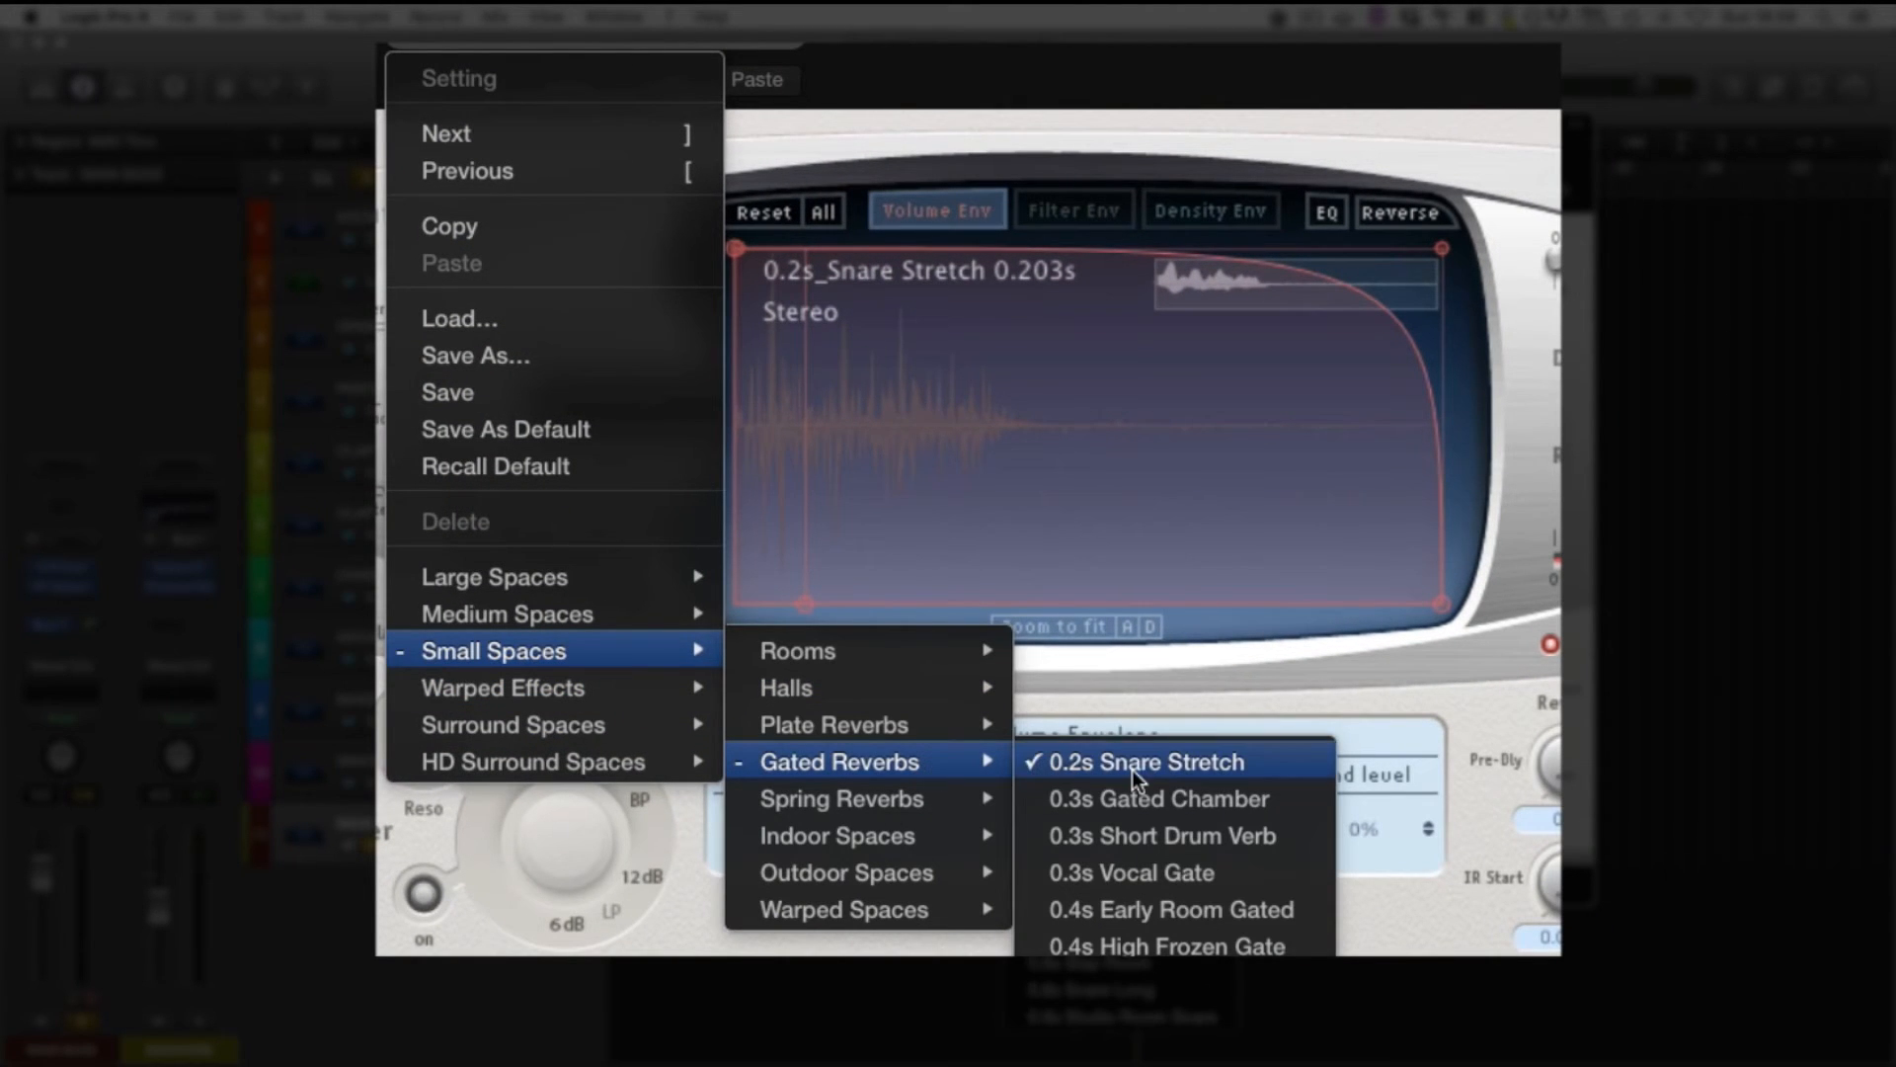
pyautogui.click(1146, 764)
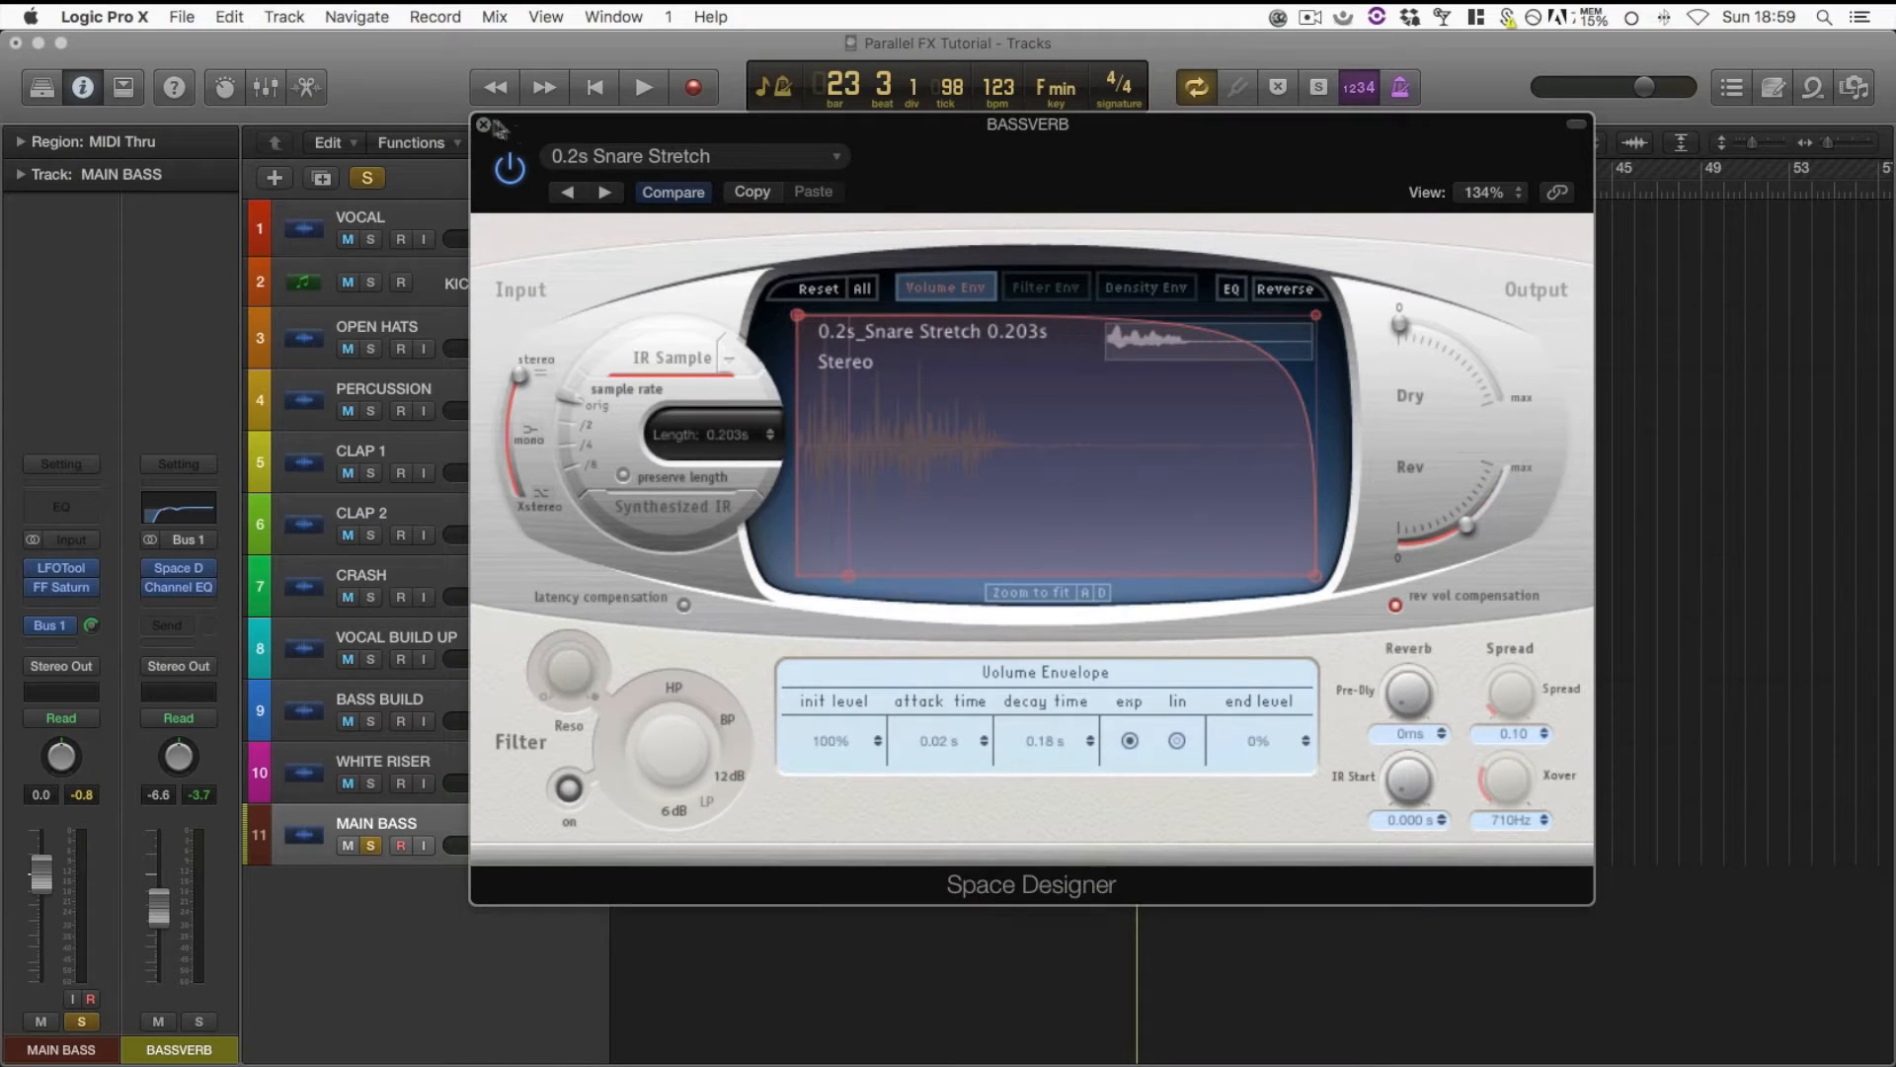
pyautogui.click(484, 125)
# With the bass looping, solo BASSVERB and bring its level from fully down up to about -0.6 dB, then stop playback
pyautogui.moveTo(155, 914); pyautogui.dragTo(178, 1063)
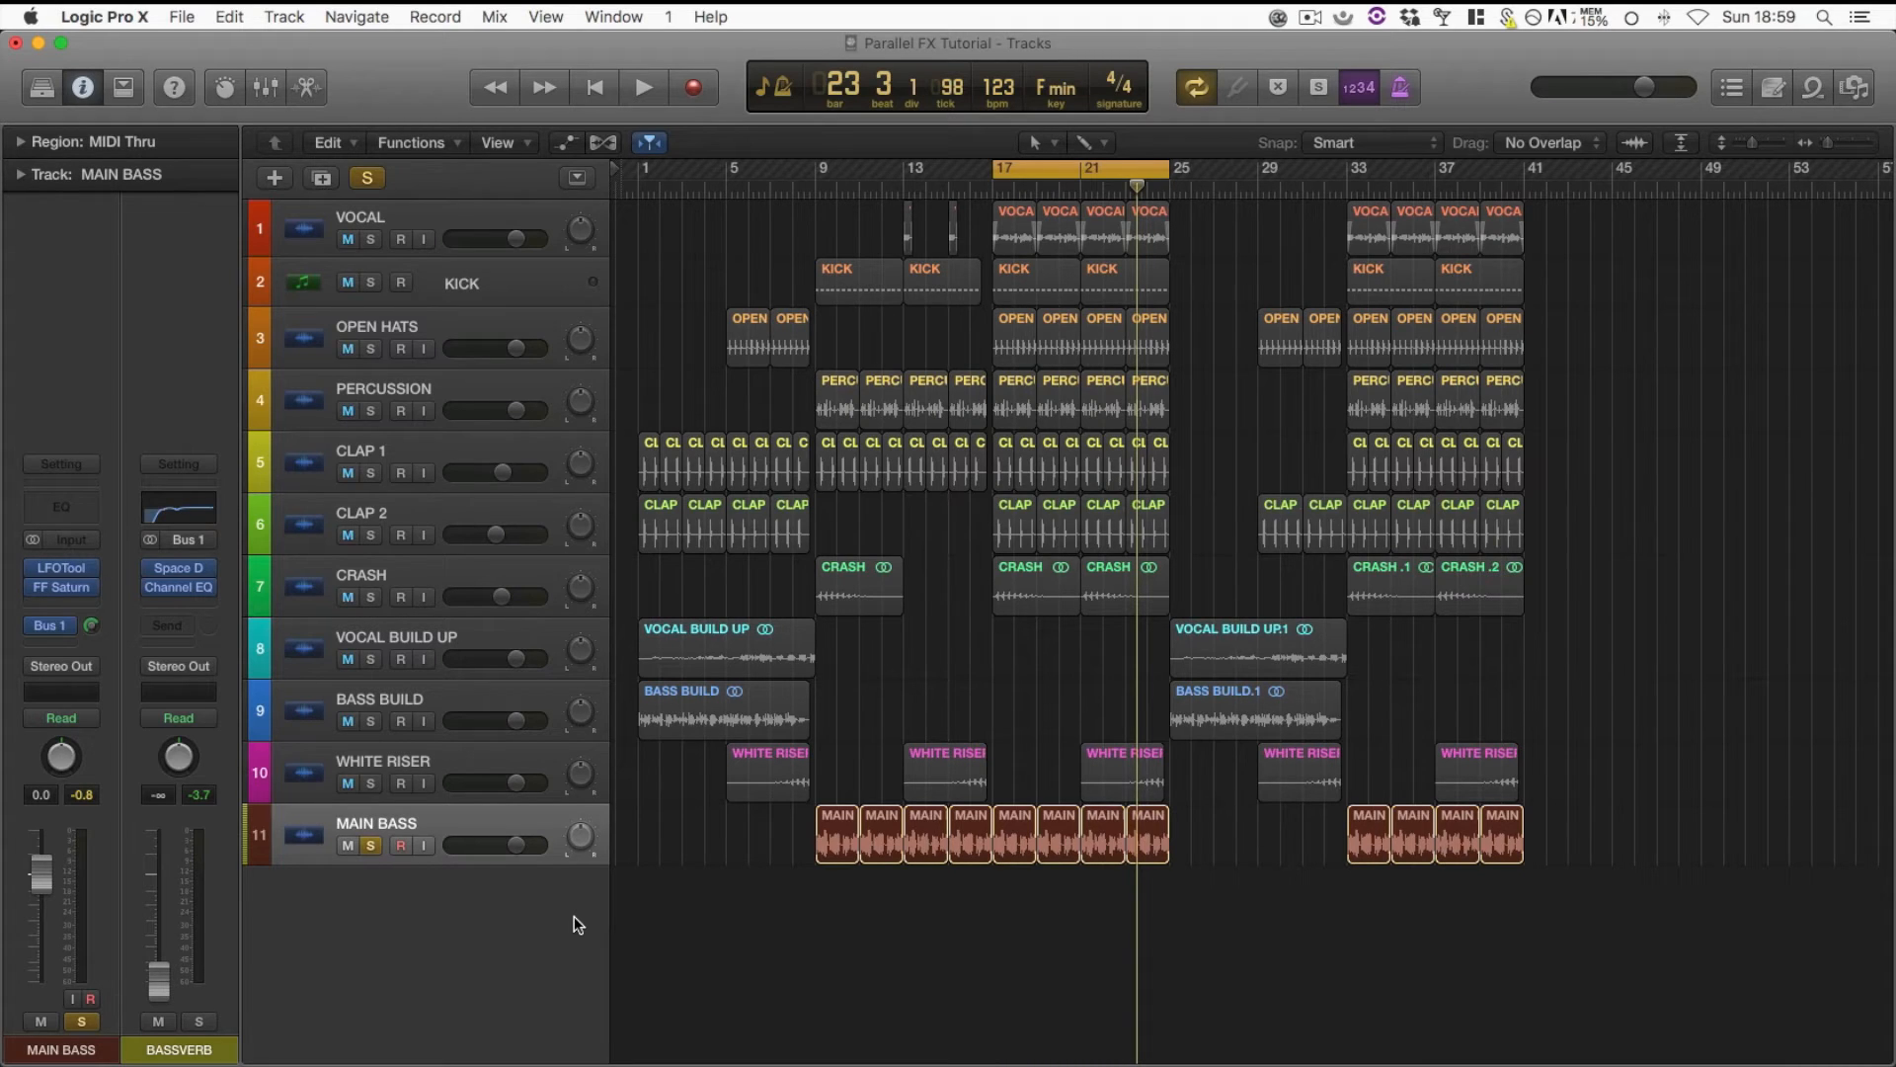
pyautogui.press('space')
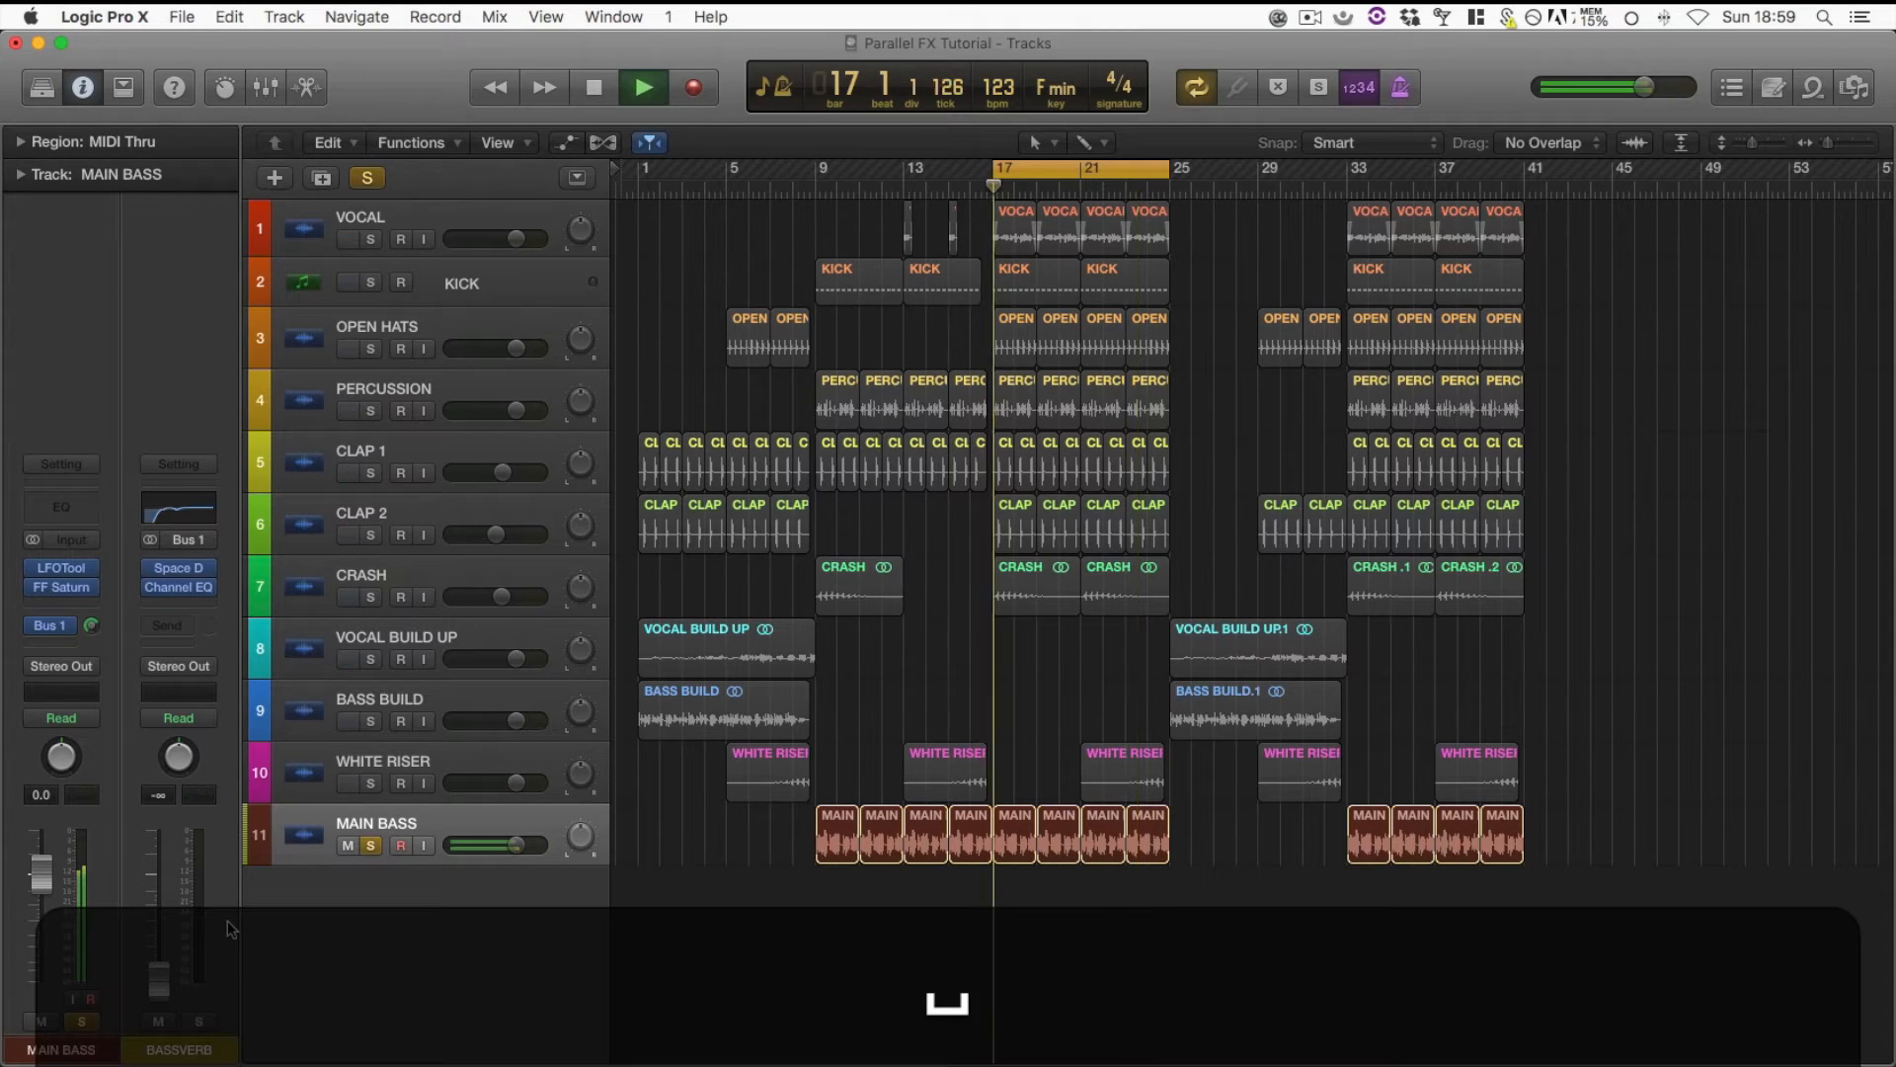
pyautogui.moveTo(159, 988); pyautogui.dragTo(159, 985)
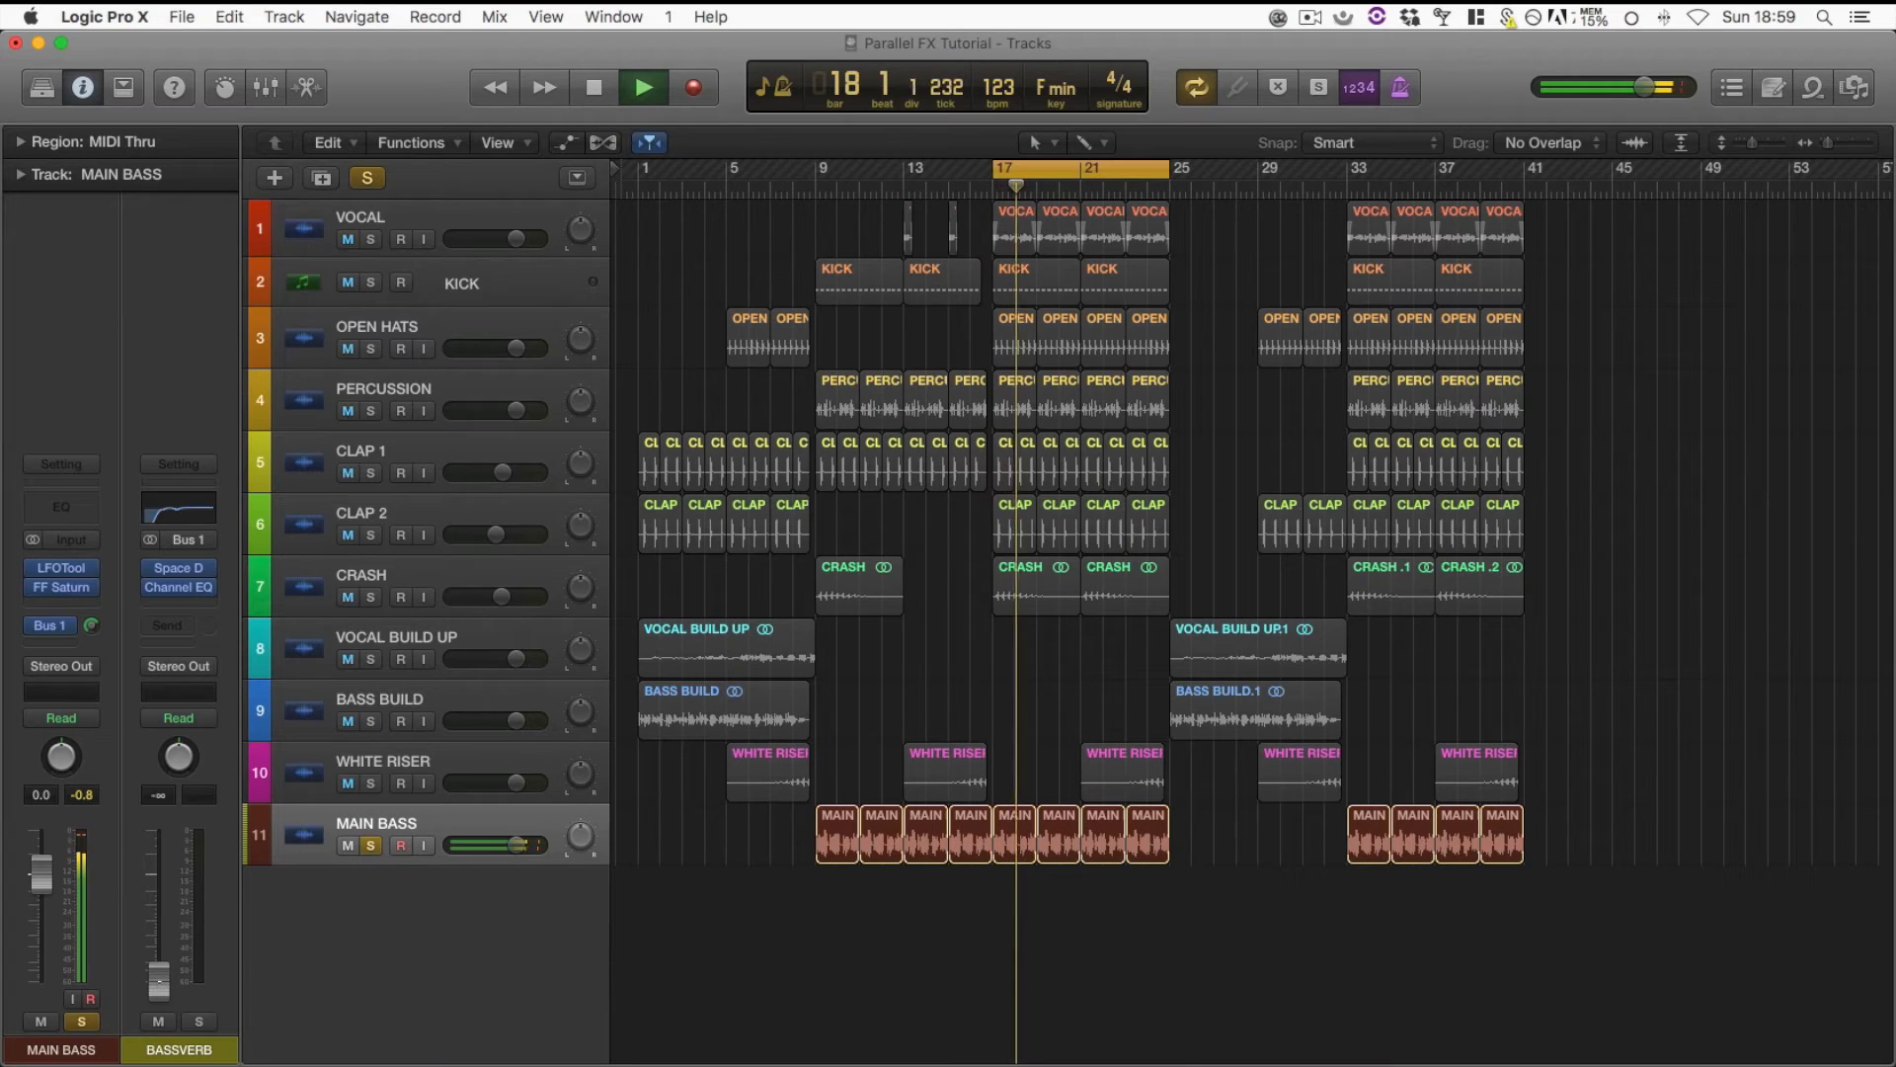
pyautogui.click(198, 1021)
pyautogui.moveTo(159, 987); pyautogui.dragTo(159, 876)
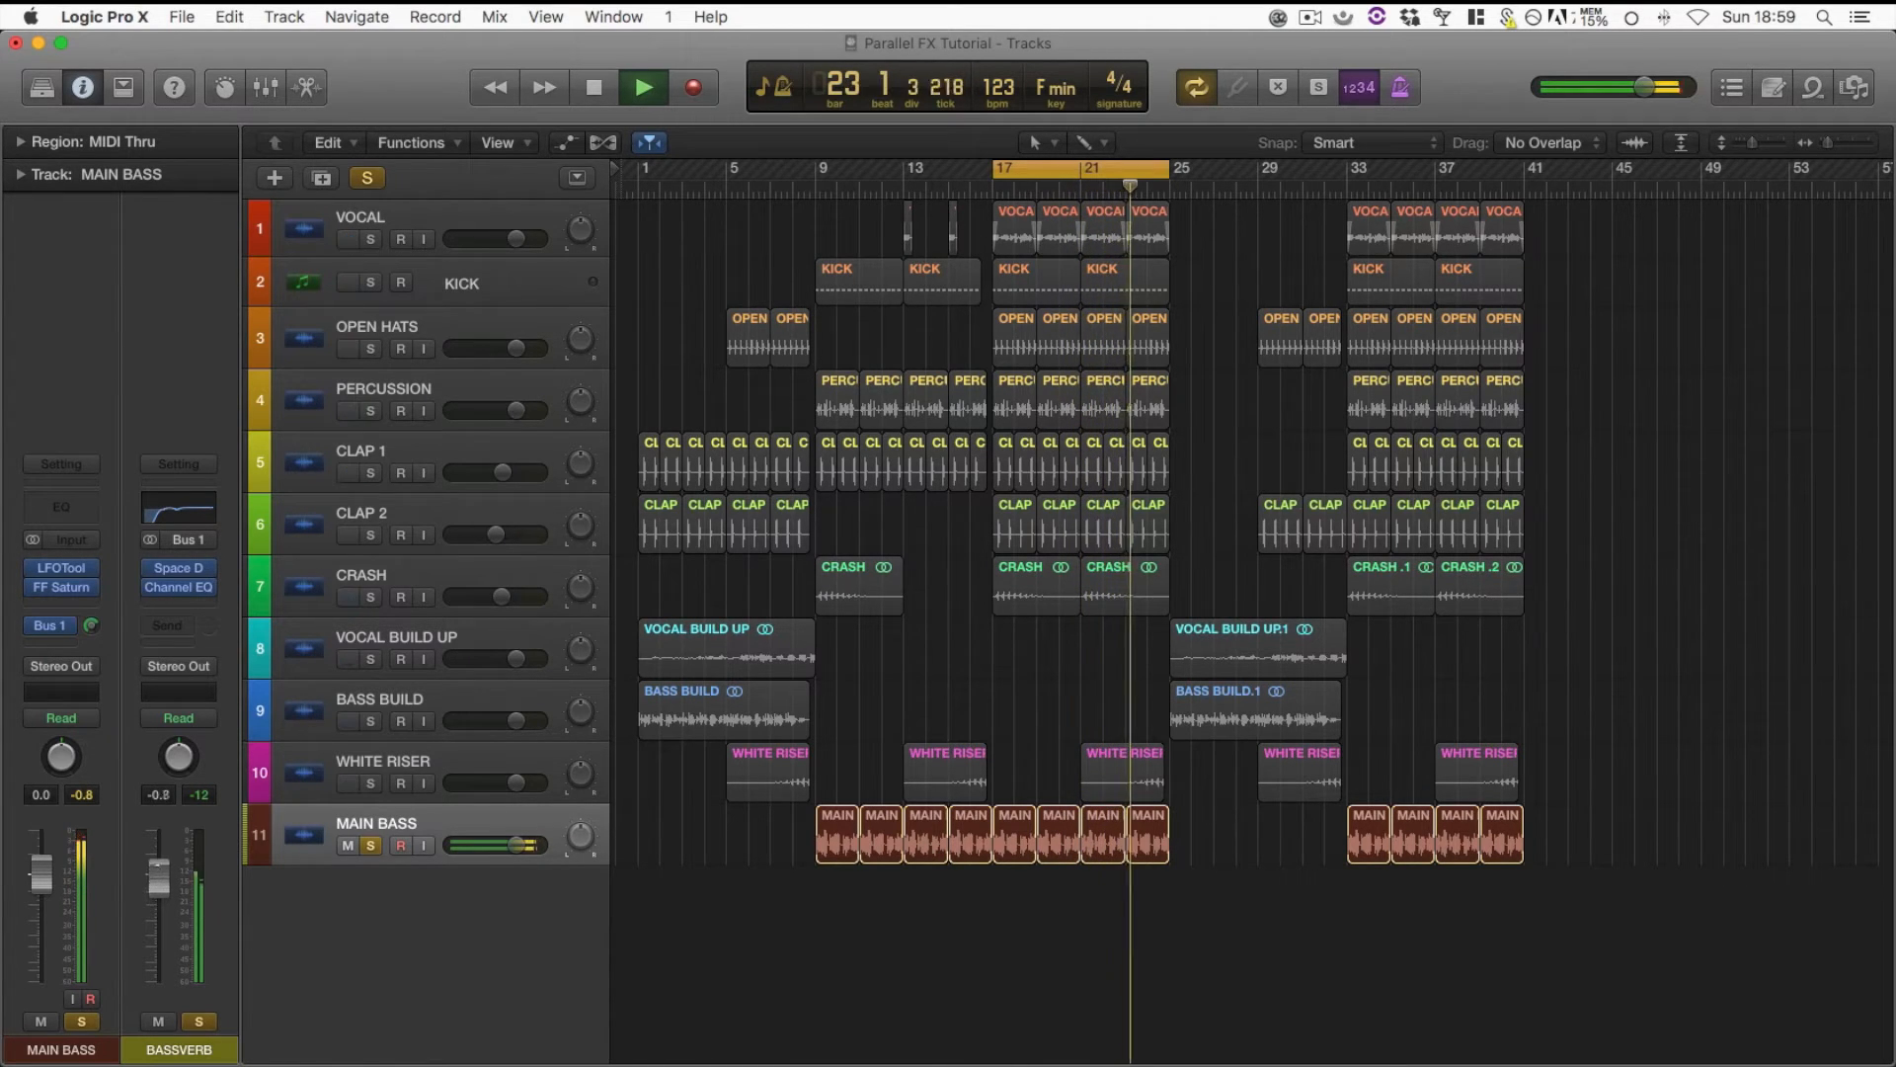
pyautogui.press('space')
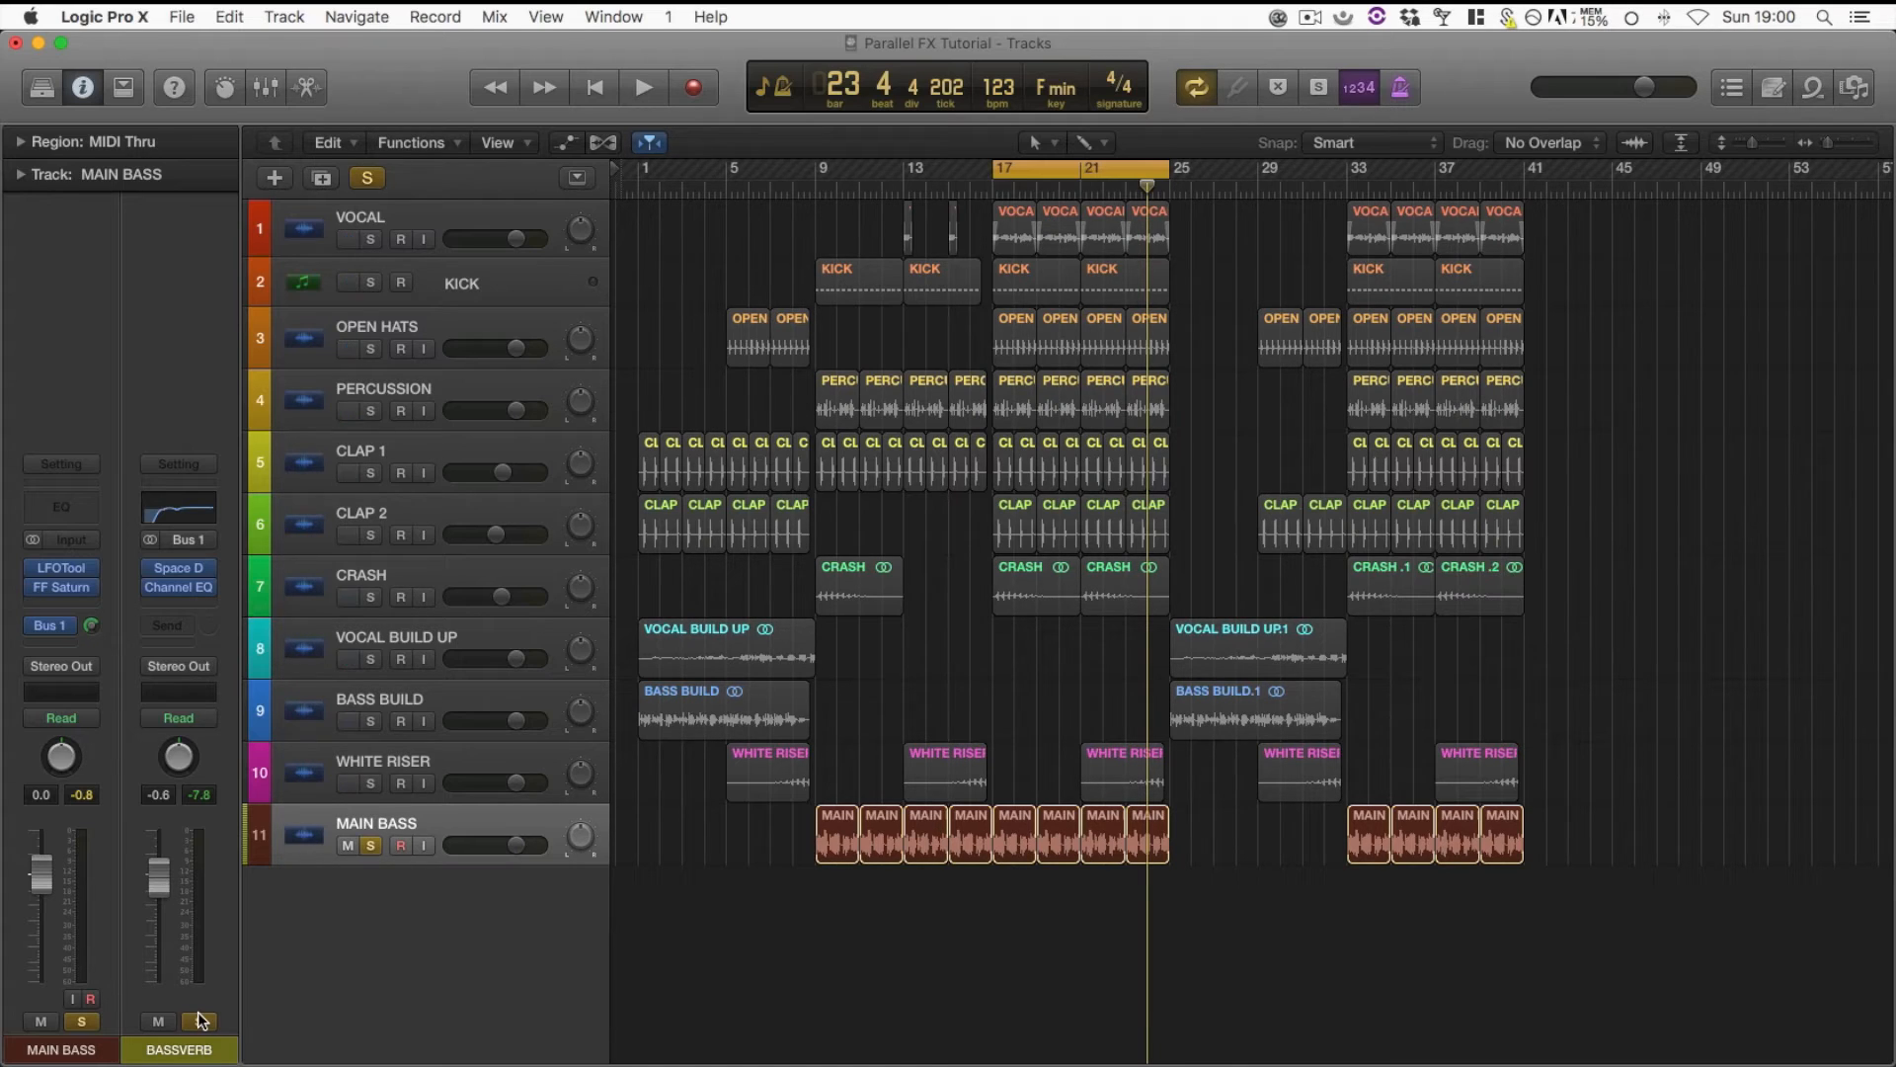
# During playback, boost BASSVERB's Channel EQ by 6 dB on the 5300 Hz shelf and 2 dB at 2650 Hz with Q 0.35, then close it
pyautogui.click(186, 515)
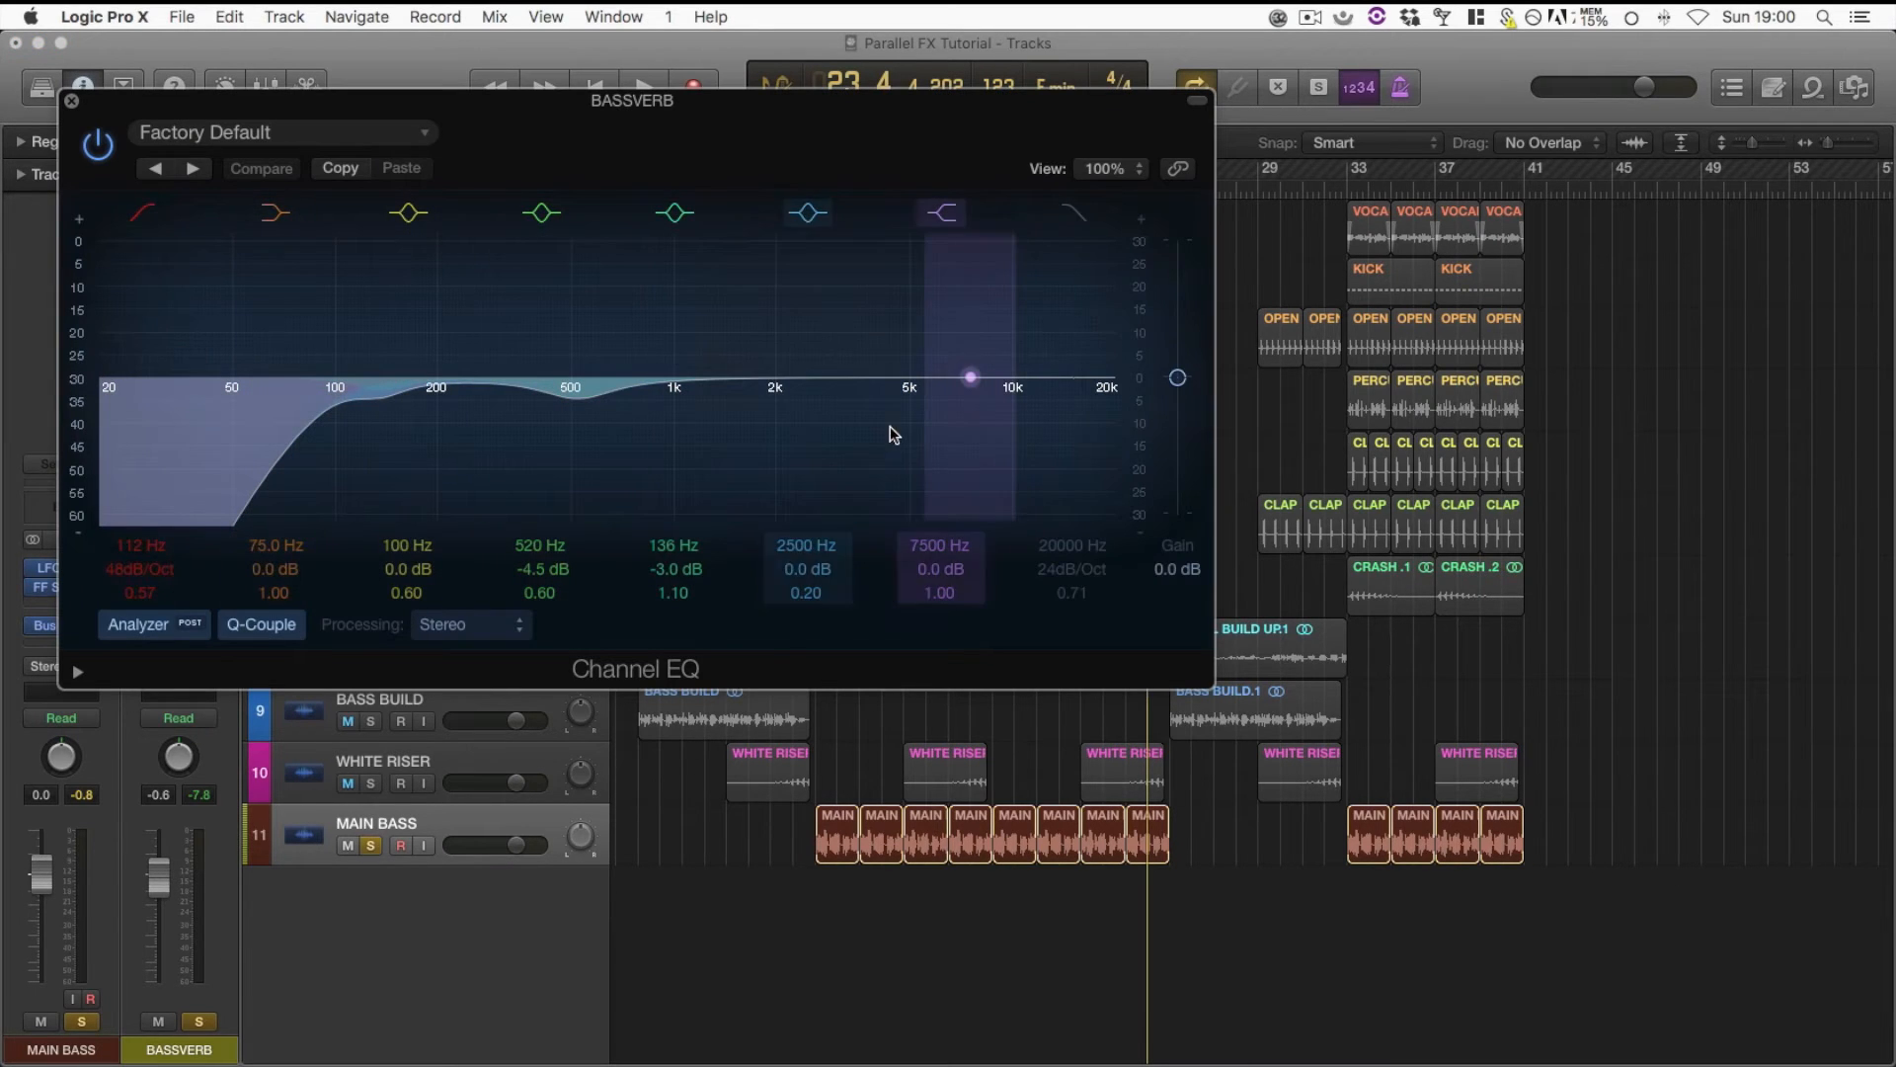
pyautogui.press('space')
pyautogui.moveTo(910, 389); pyautogui.dragTo(916, 342)
pyautogui.moveTo(807, 378); pyautogui.dragTo(817, 368)
pyautogui.moveTo(795, 597); pyautogui.dragTo(795, 584)
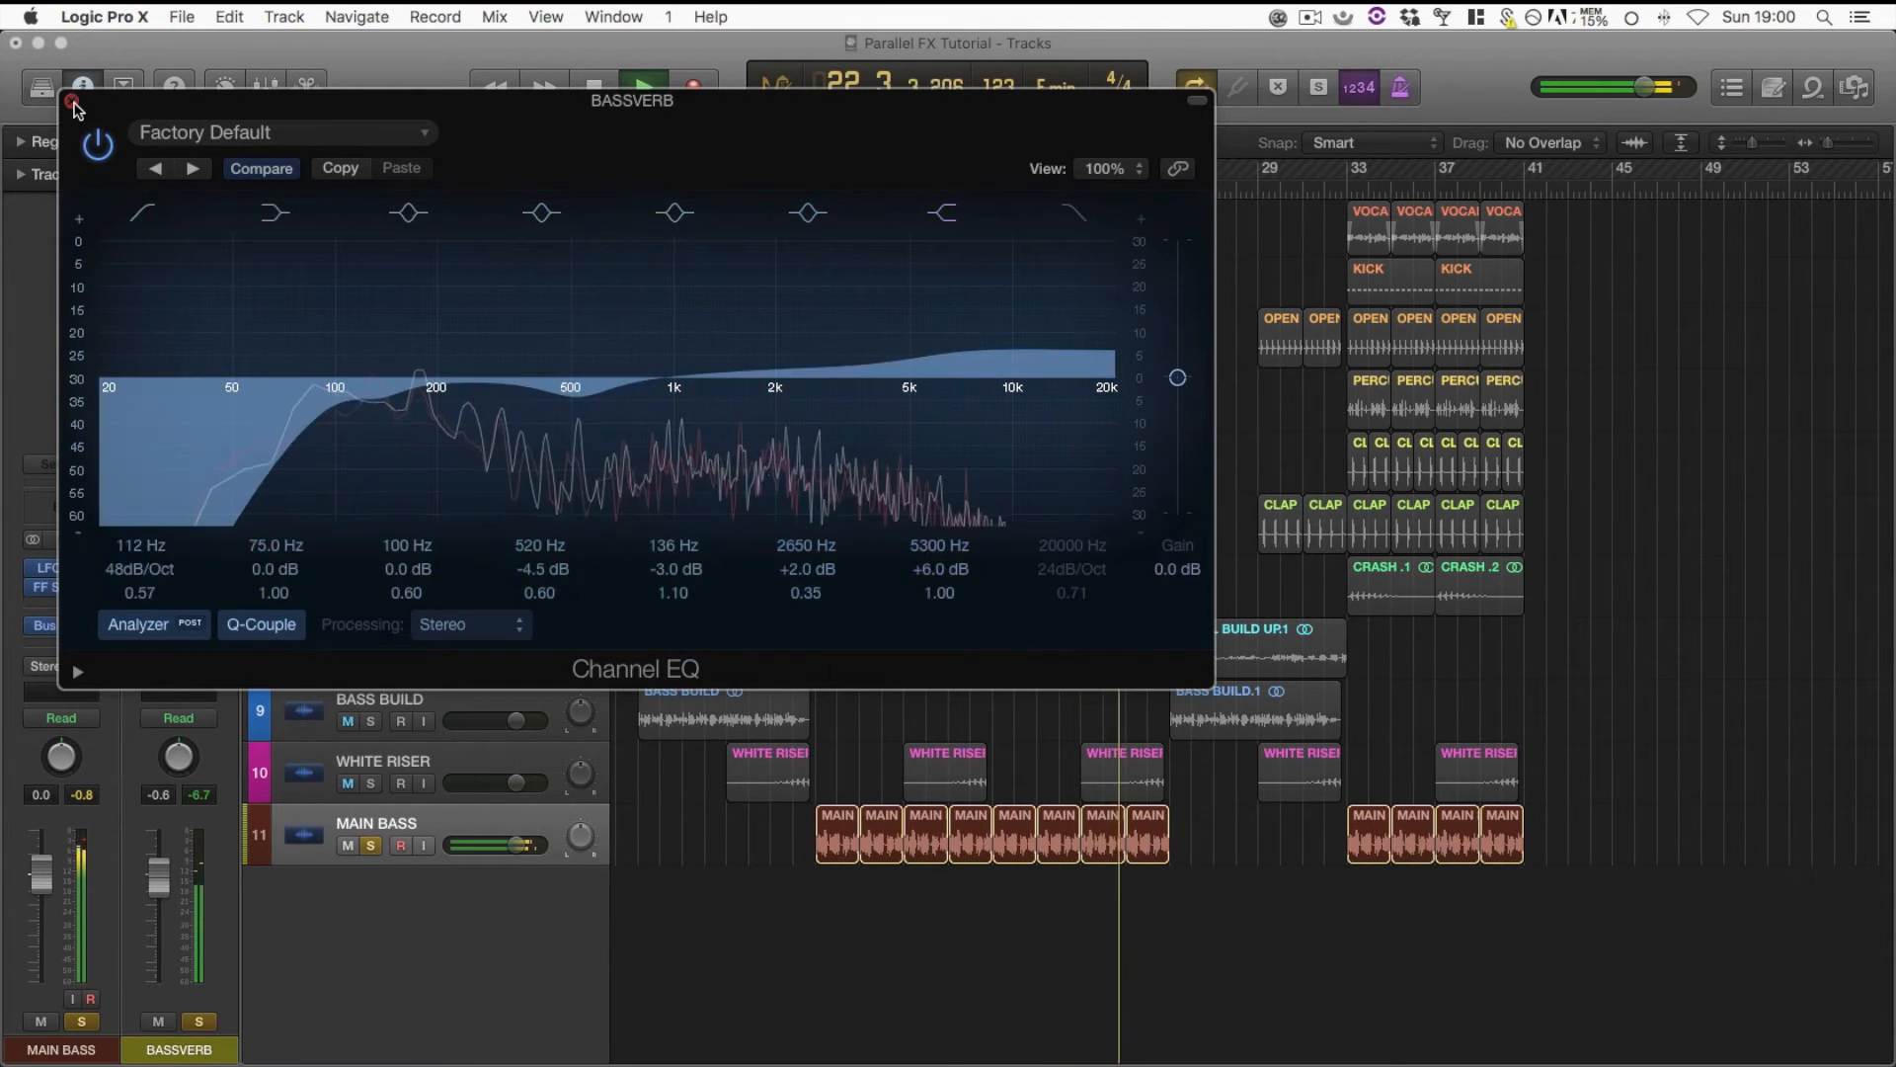
pyautogui.click(73, 101)
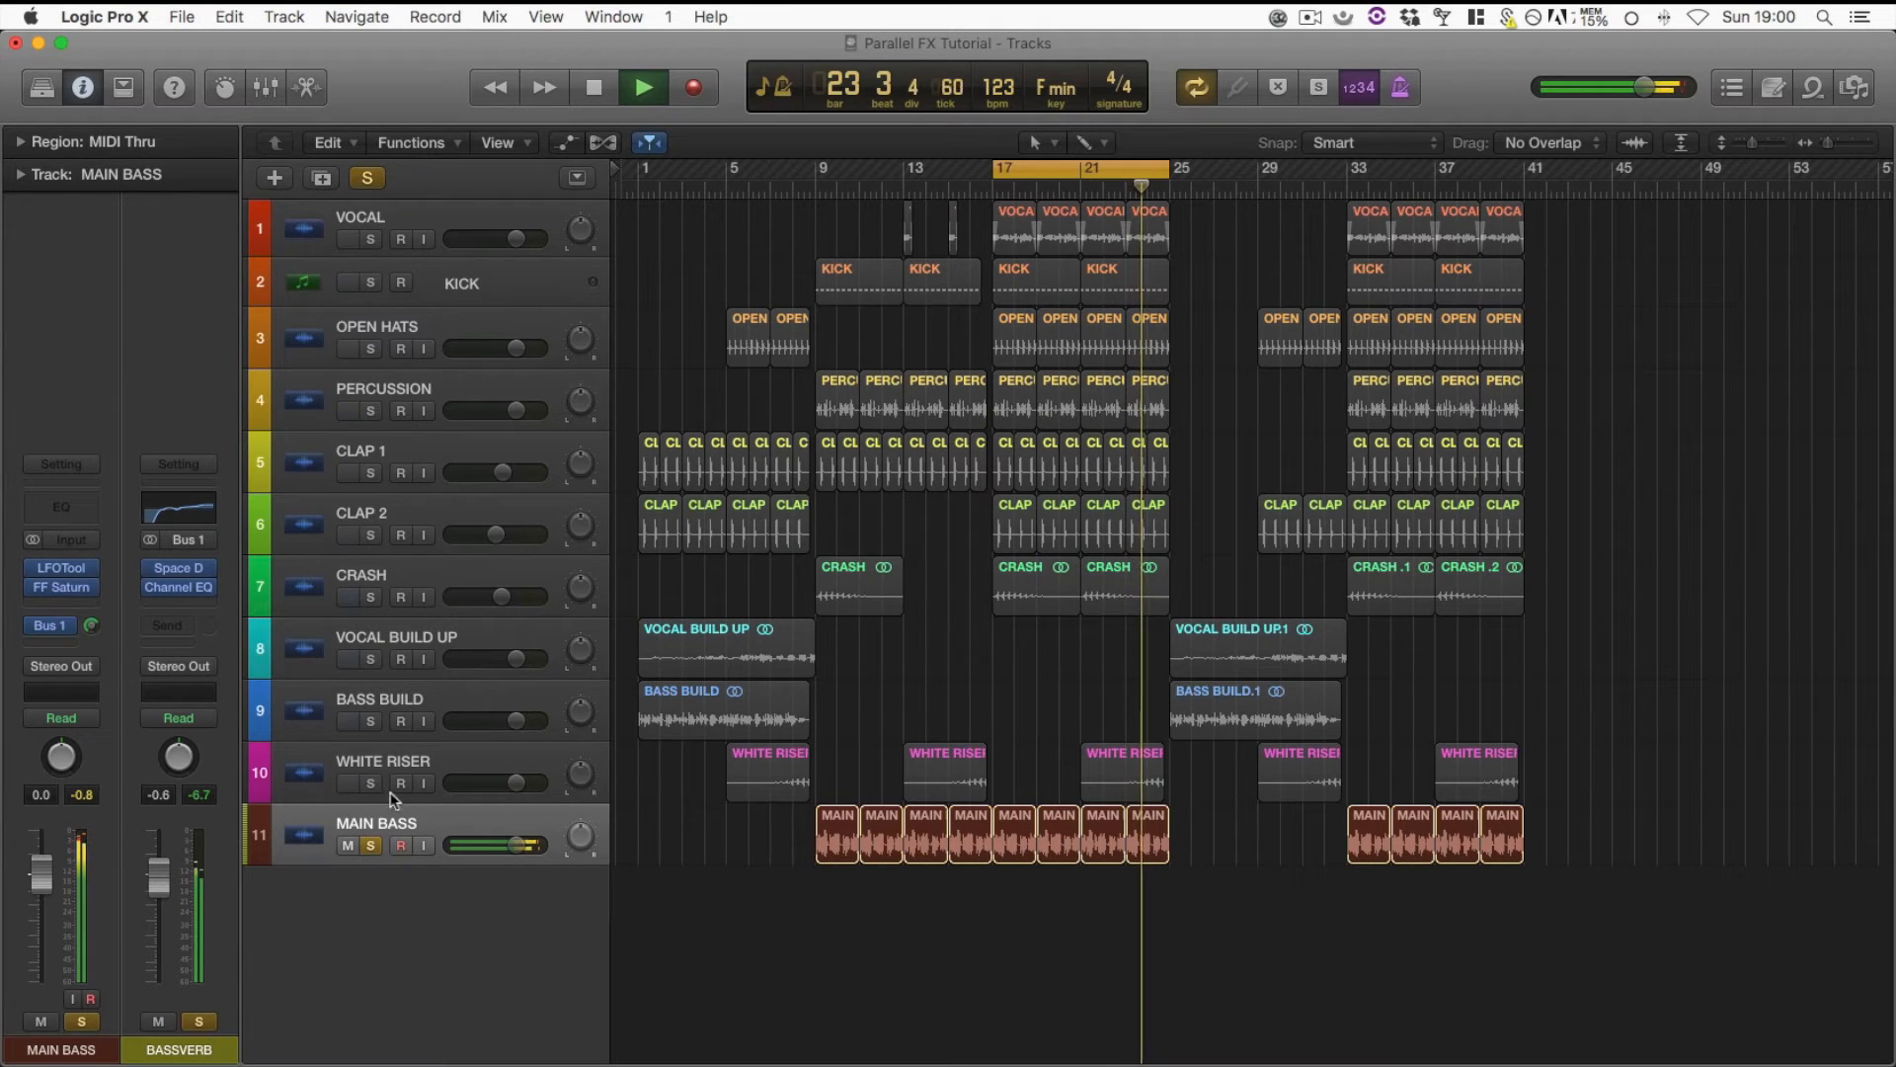
# Stop playback with the playhead at bar 6, turn off cycle mode and clear all solos
pyautogui.click(400, 845)
pyautogui.click(966, 186)
pyautogui.click(770, 185)
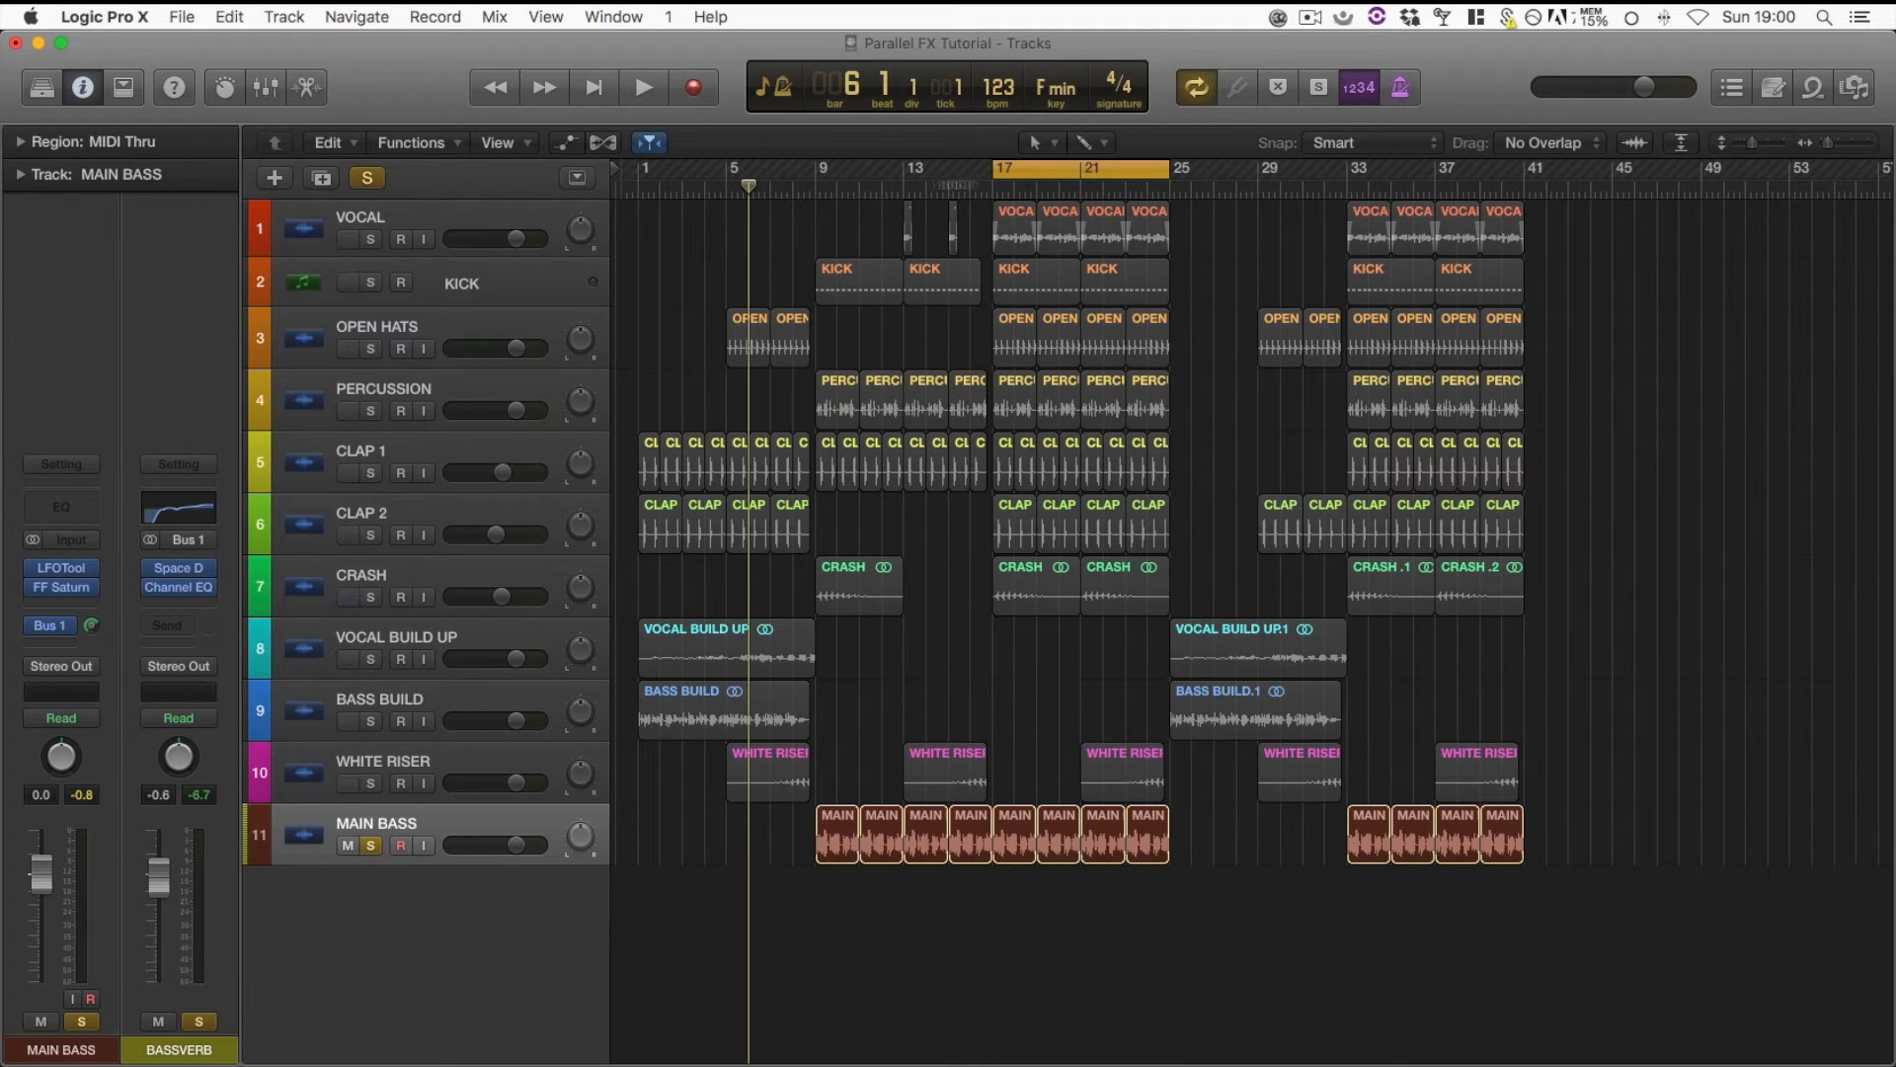
pyautogui.press('c')
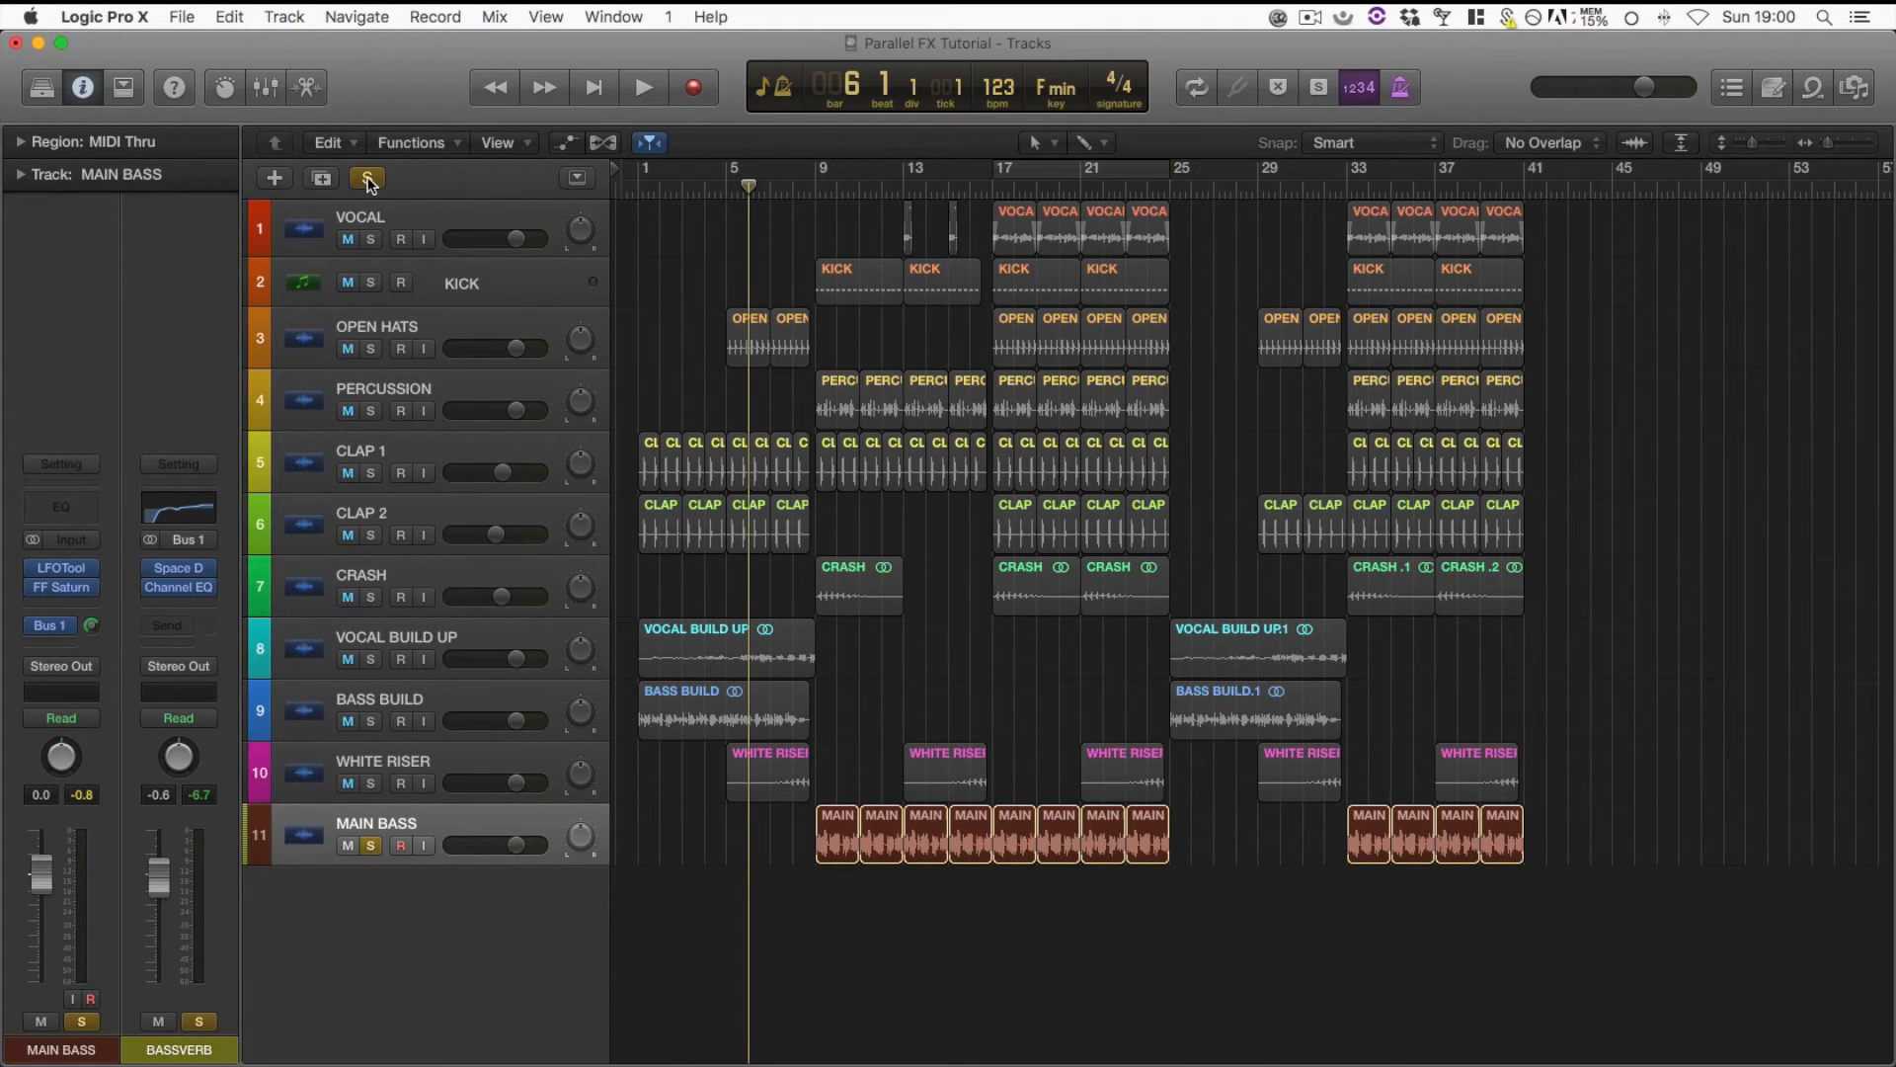
pyautogui.click(366, 177)
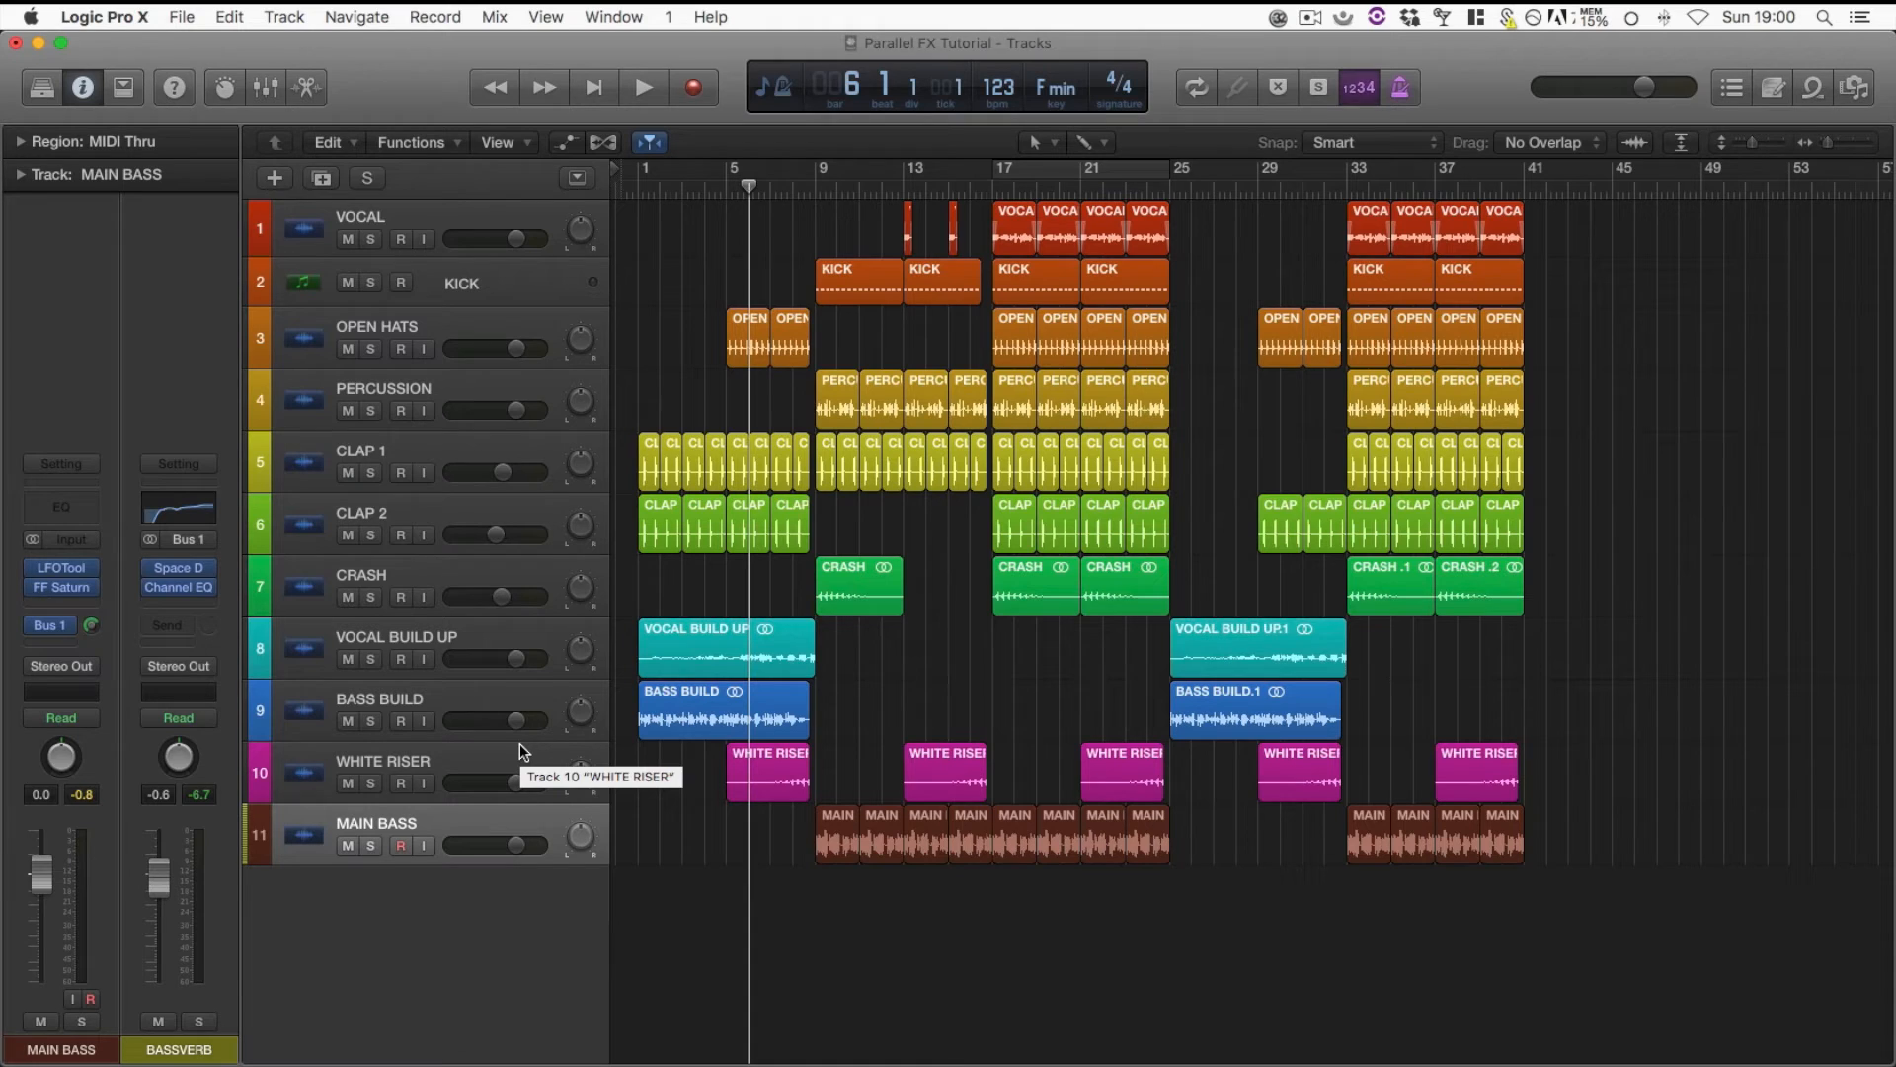
# Play the full mix with the cycle range narrowed to bars 9 to 25, compare it with BASSVERB muted and unmuted, and stop playback
pyautogui.moveTo(731, 176); pyautogui.dragTo(1170, 176)
pyautogui.press('space')
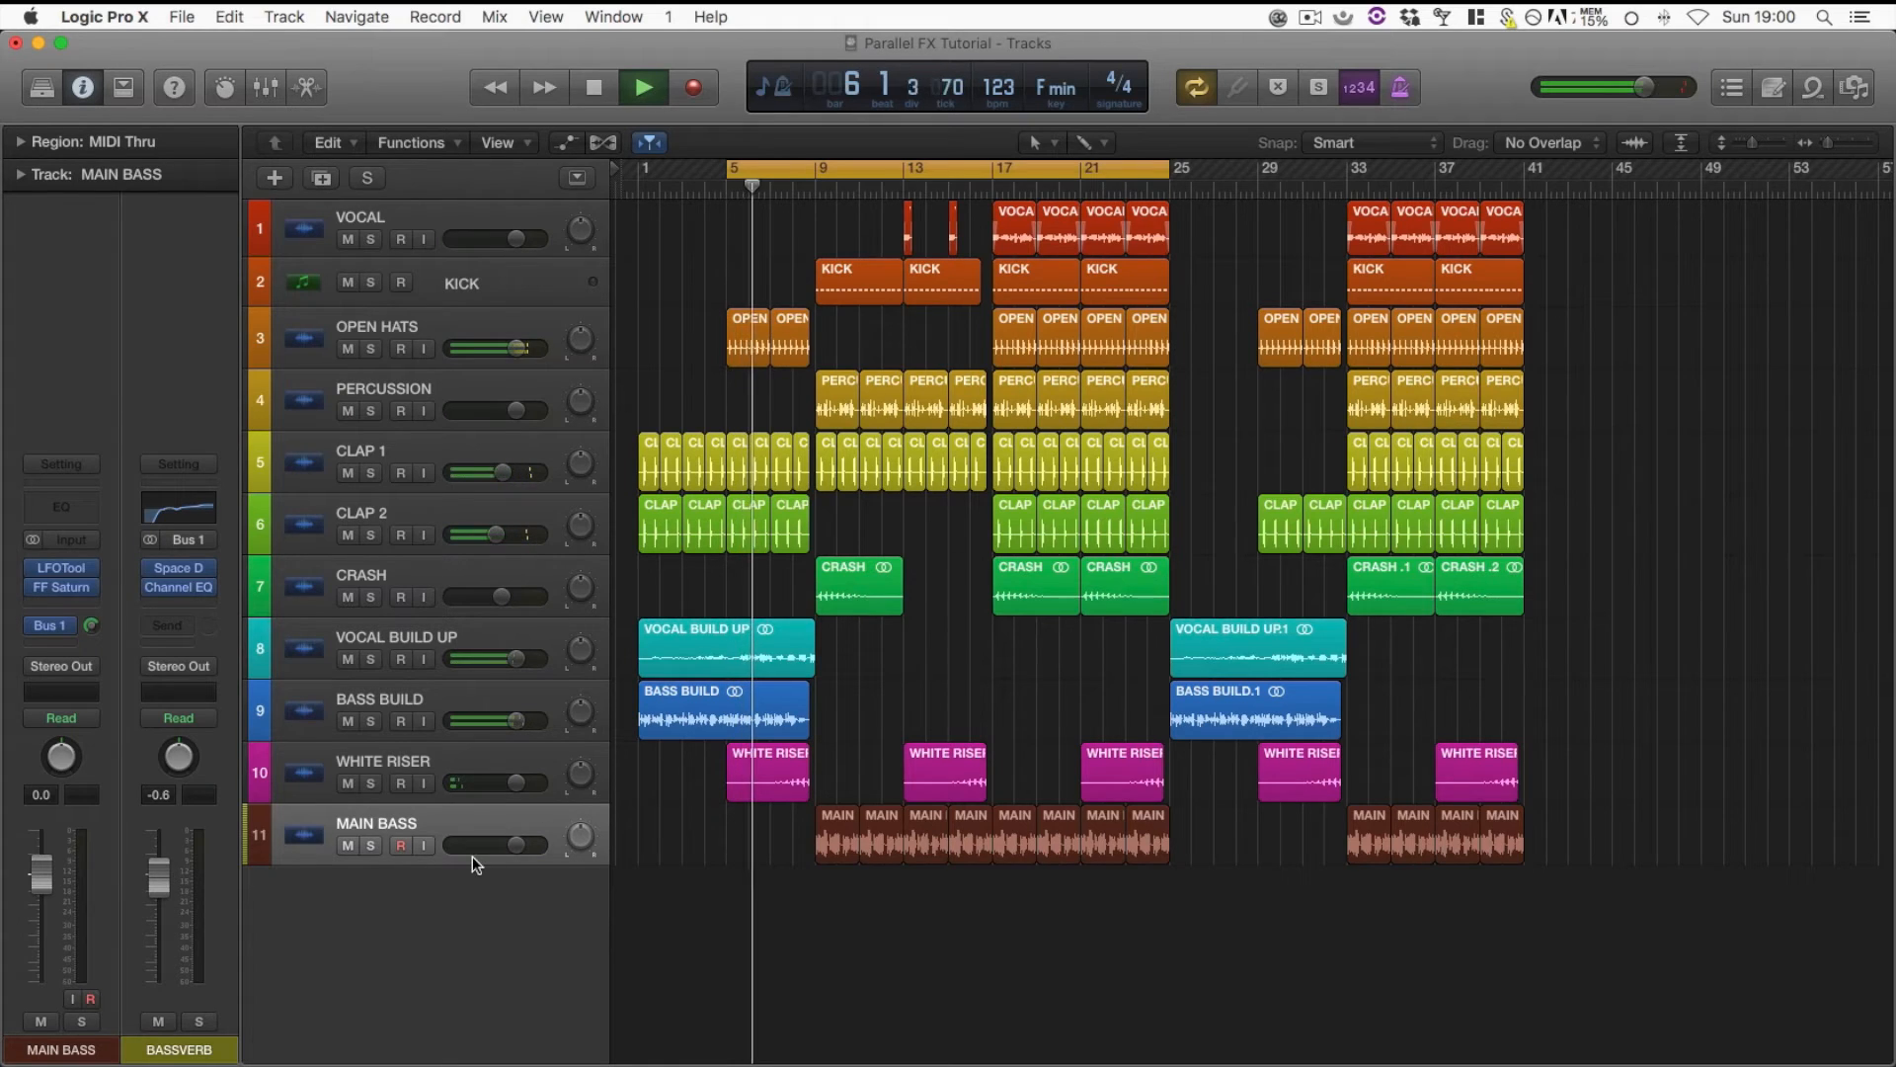
pyautogui.moveTo(732, 176); pyautogui.dragTo(818, 177)
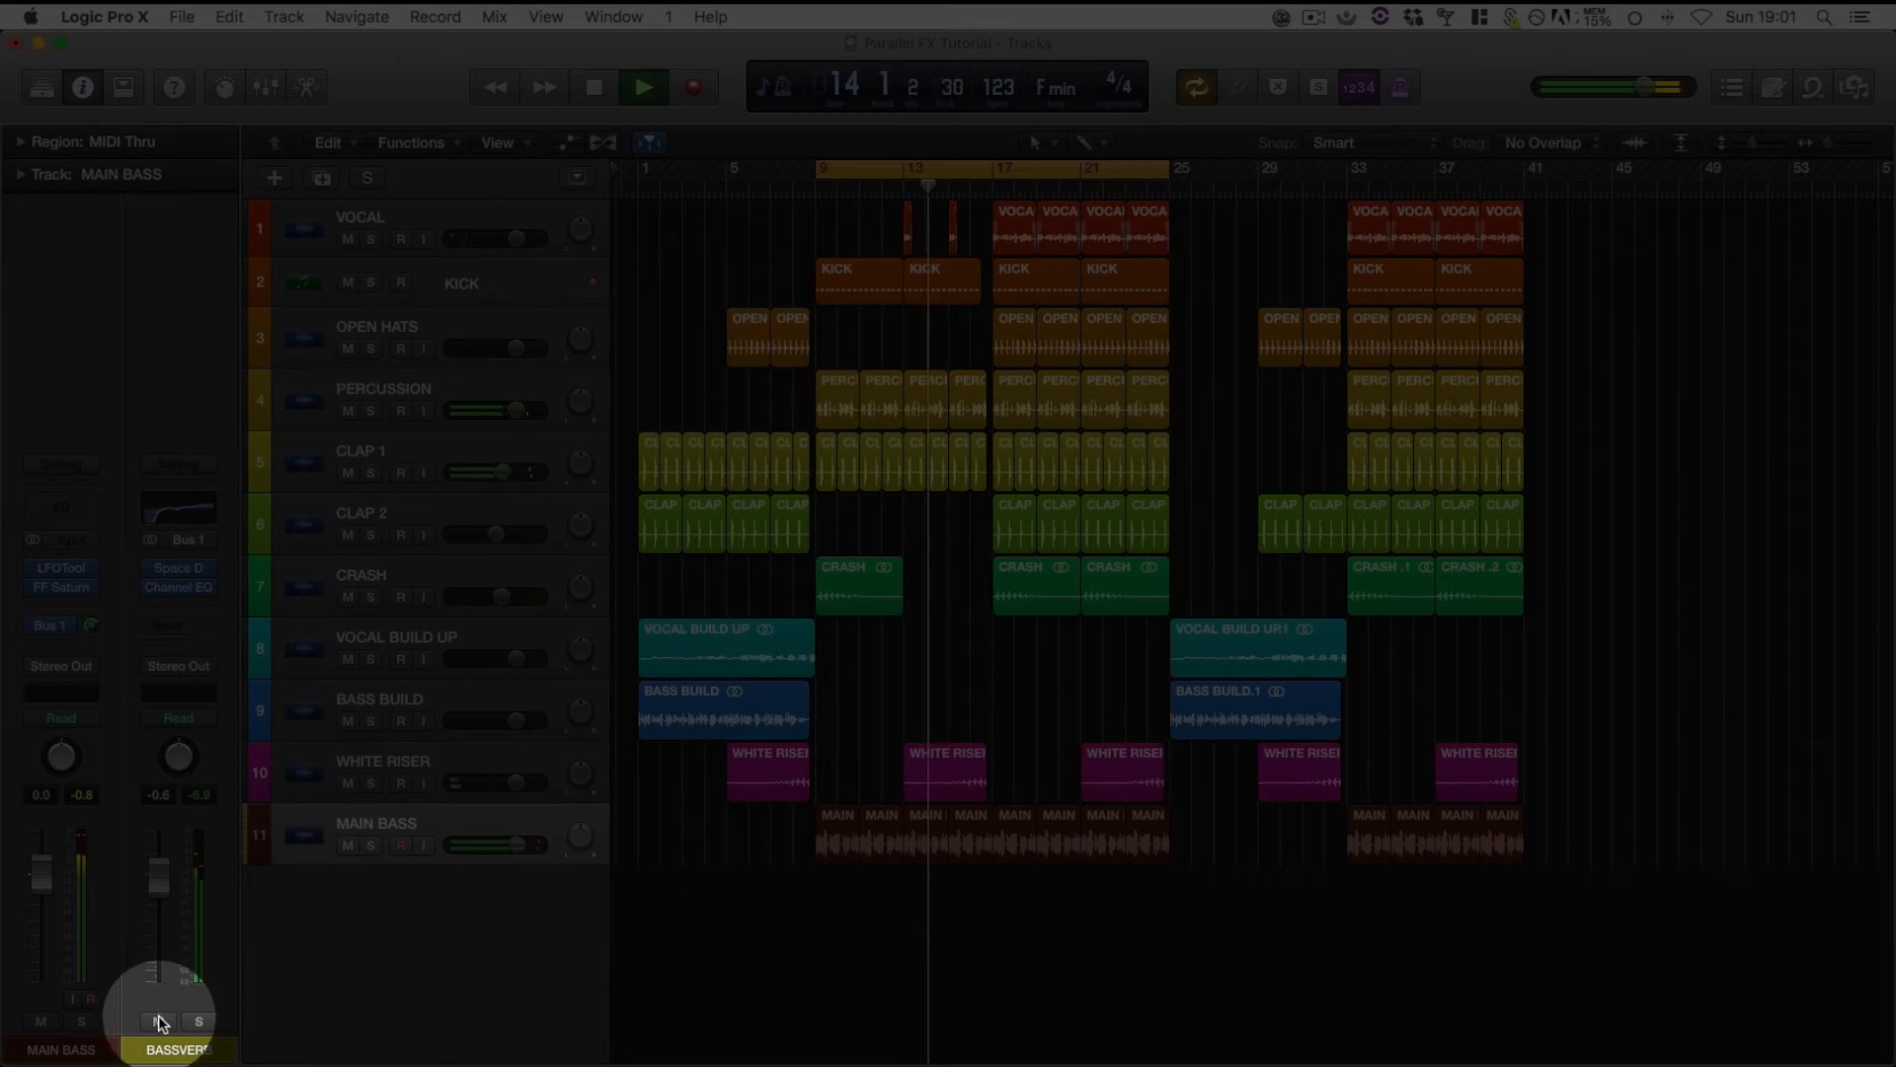
pyautogui.click(159, 1022)
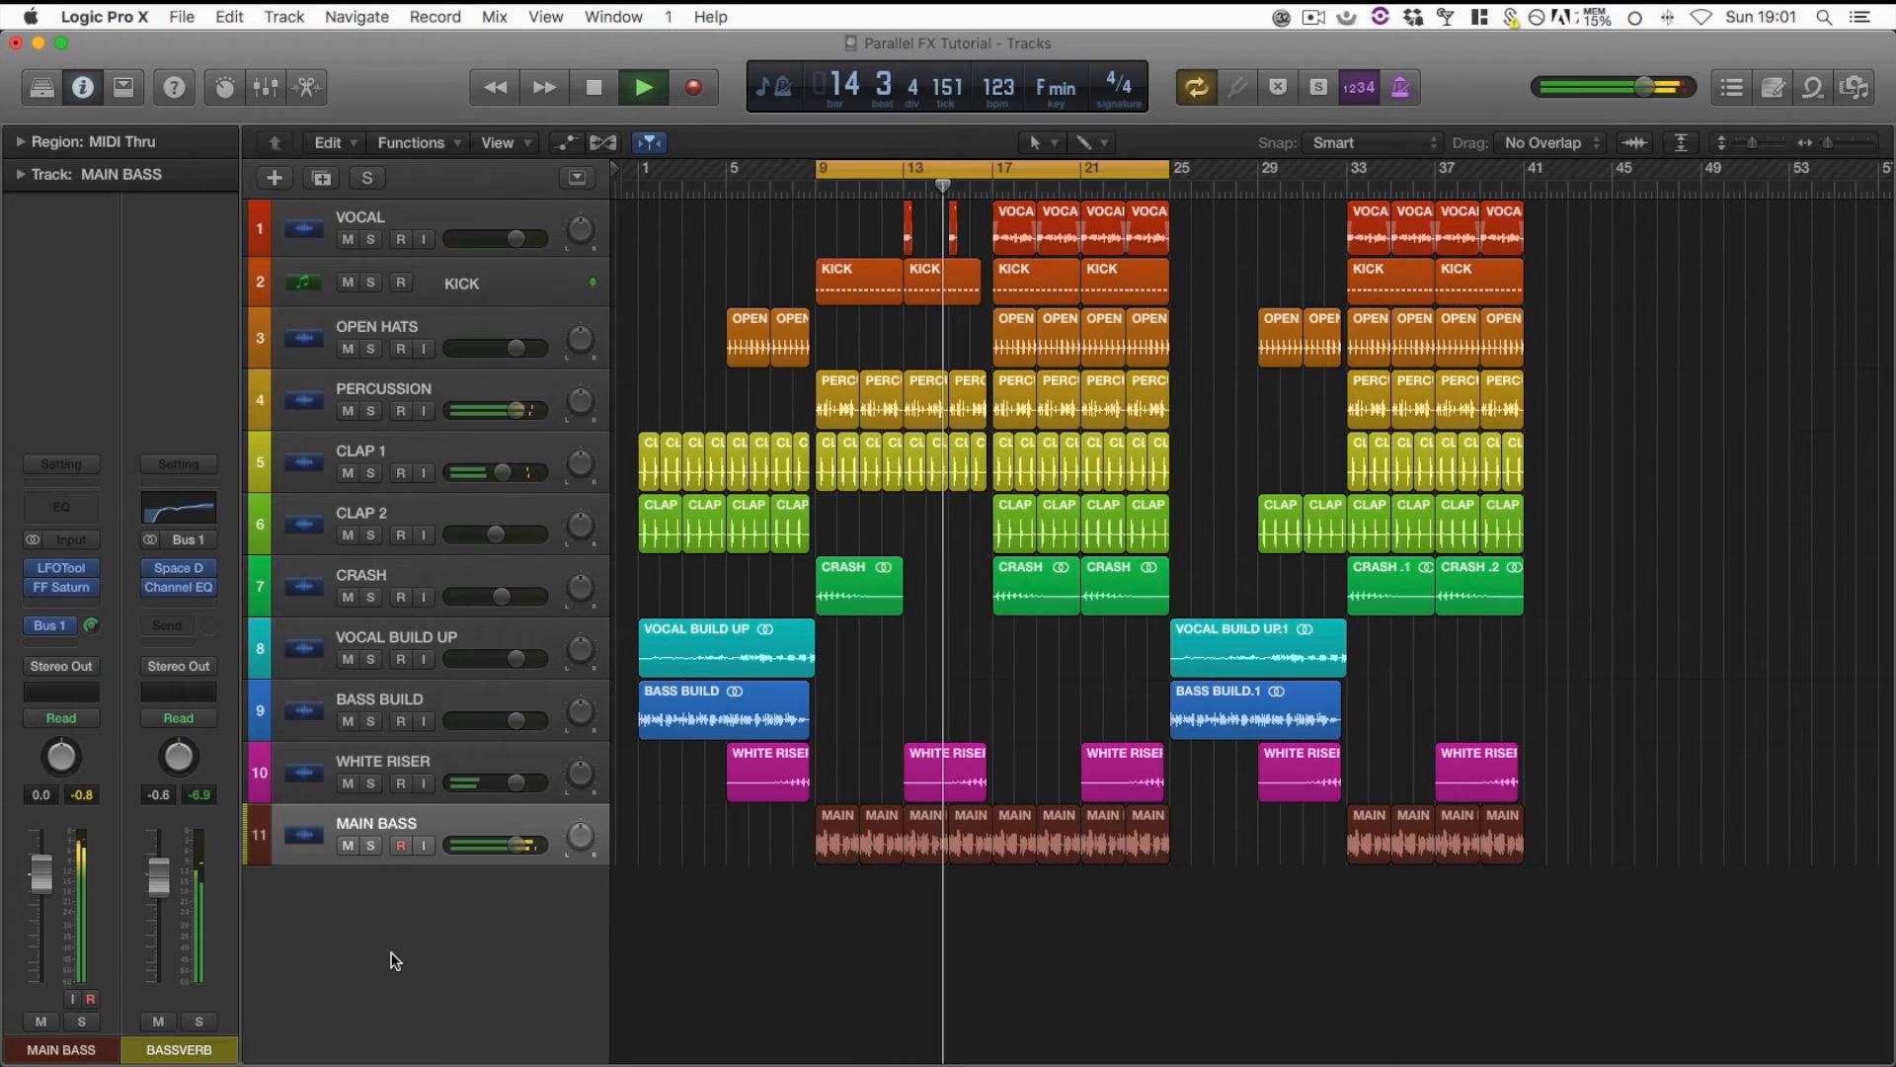
pyautogui.press('space')
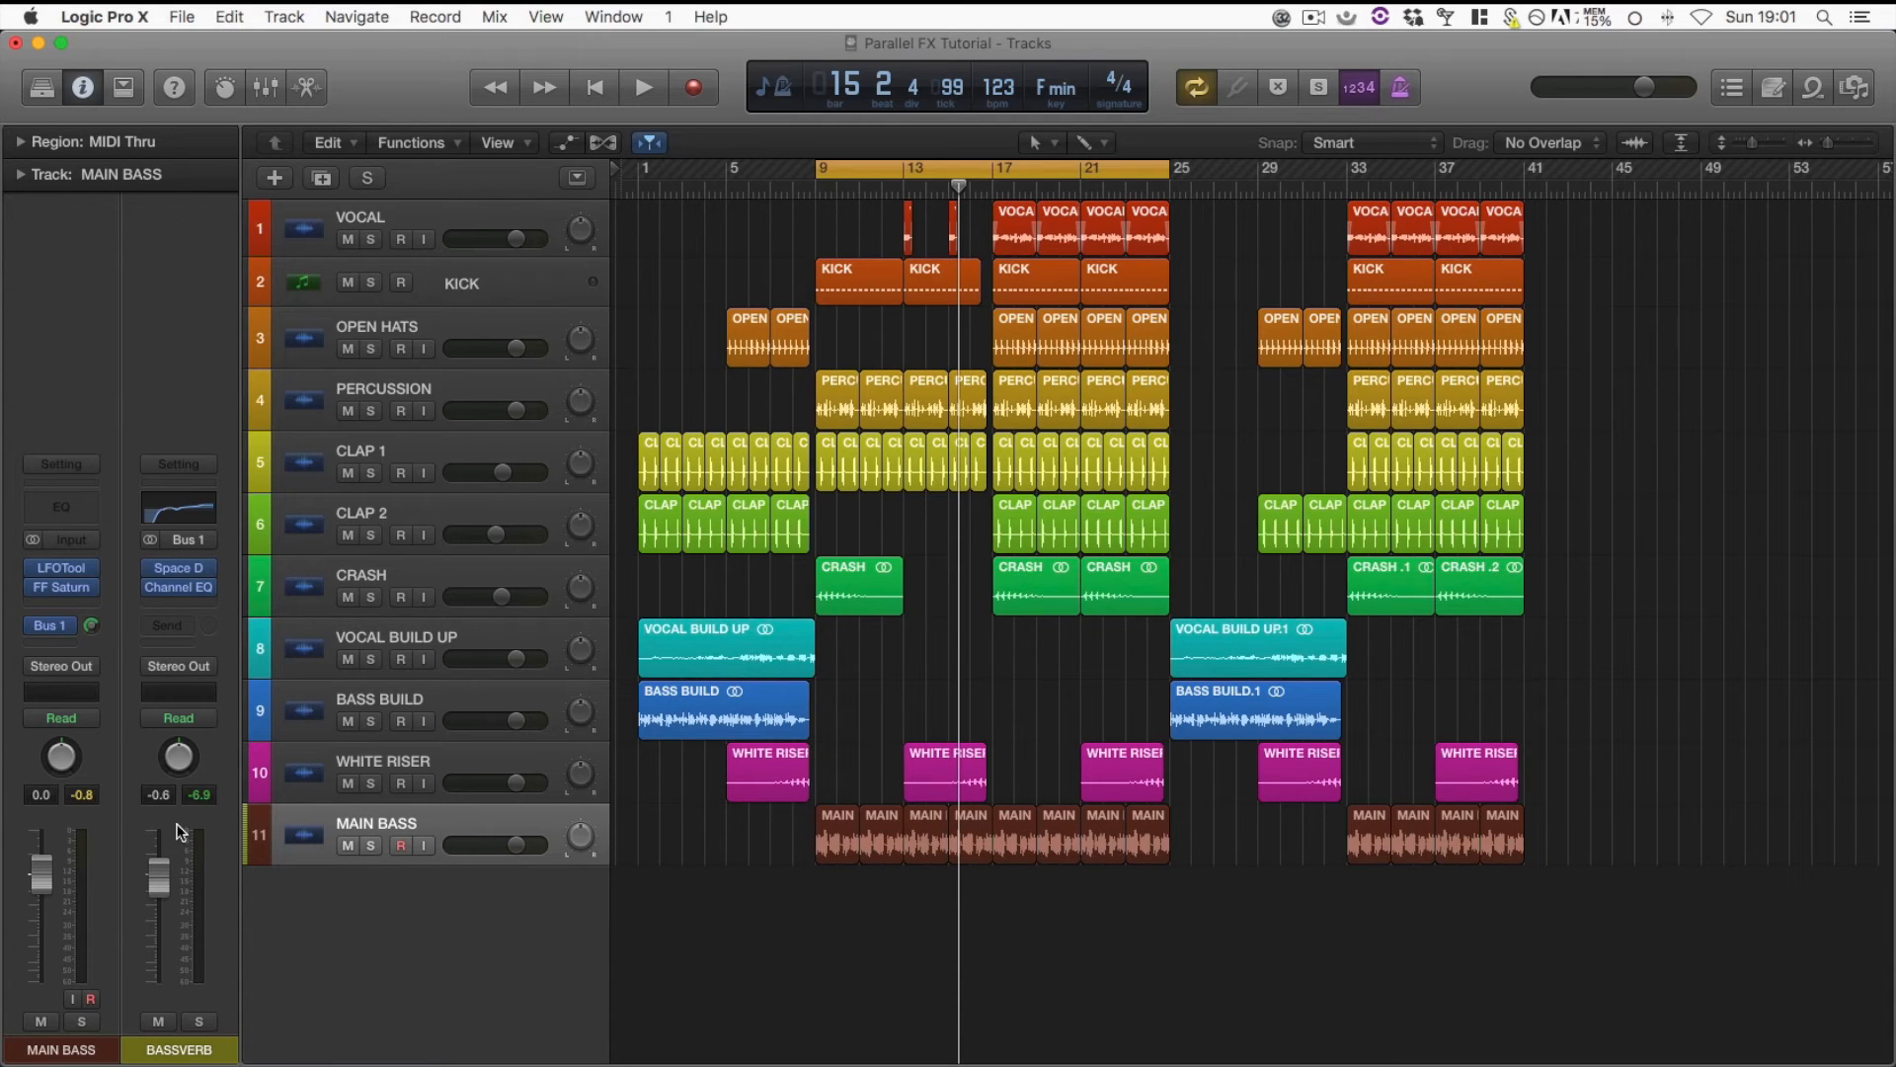
pyautogui.moveTo(203, 578)
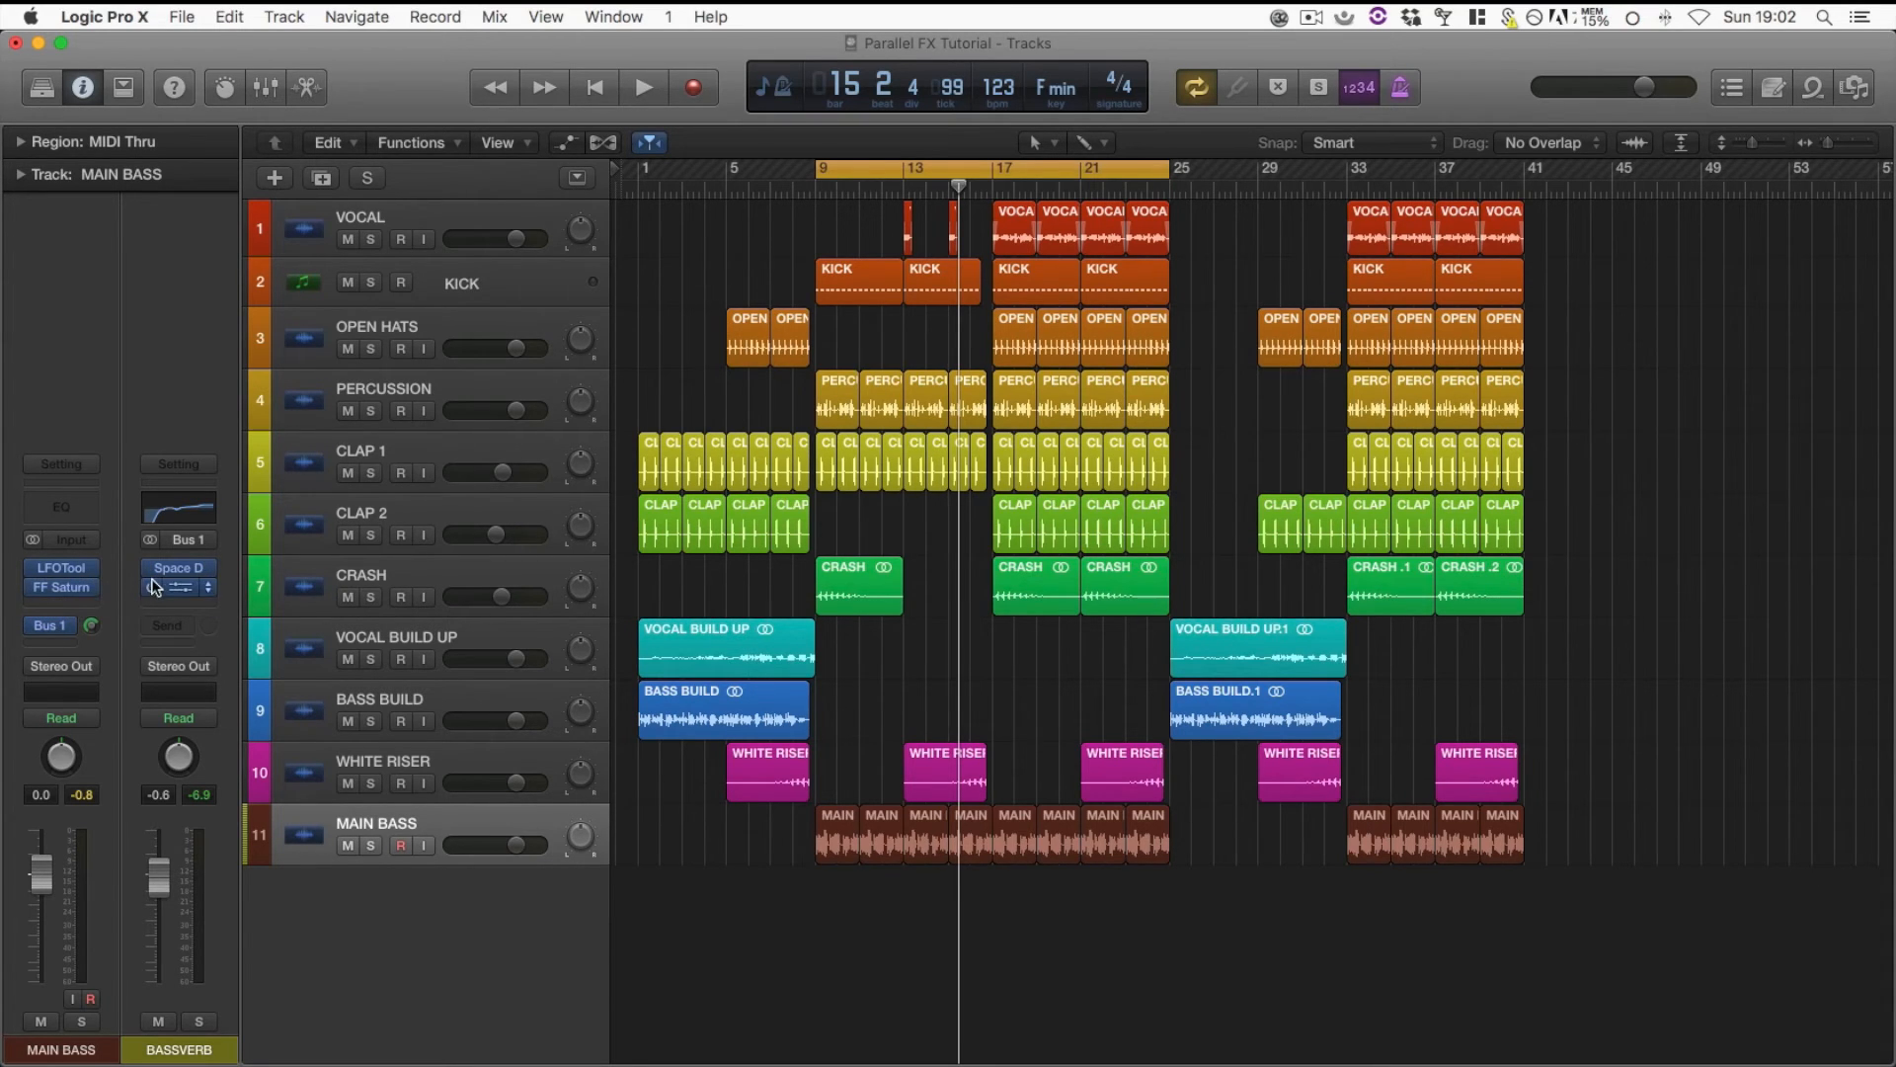
pyautogui.click(214, 567)
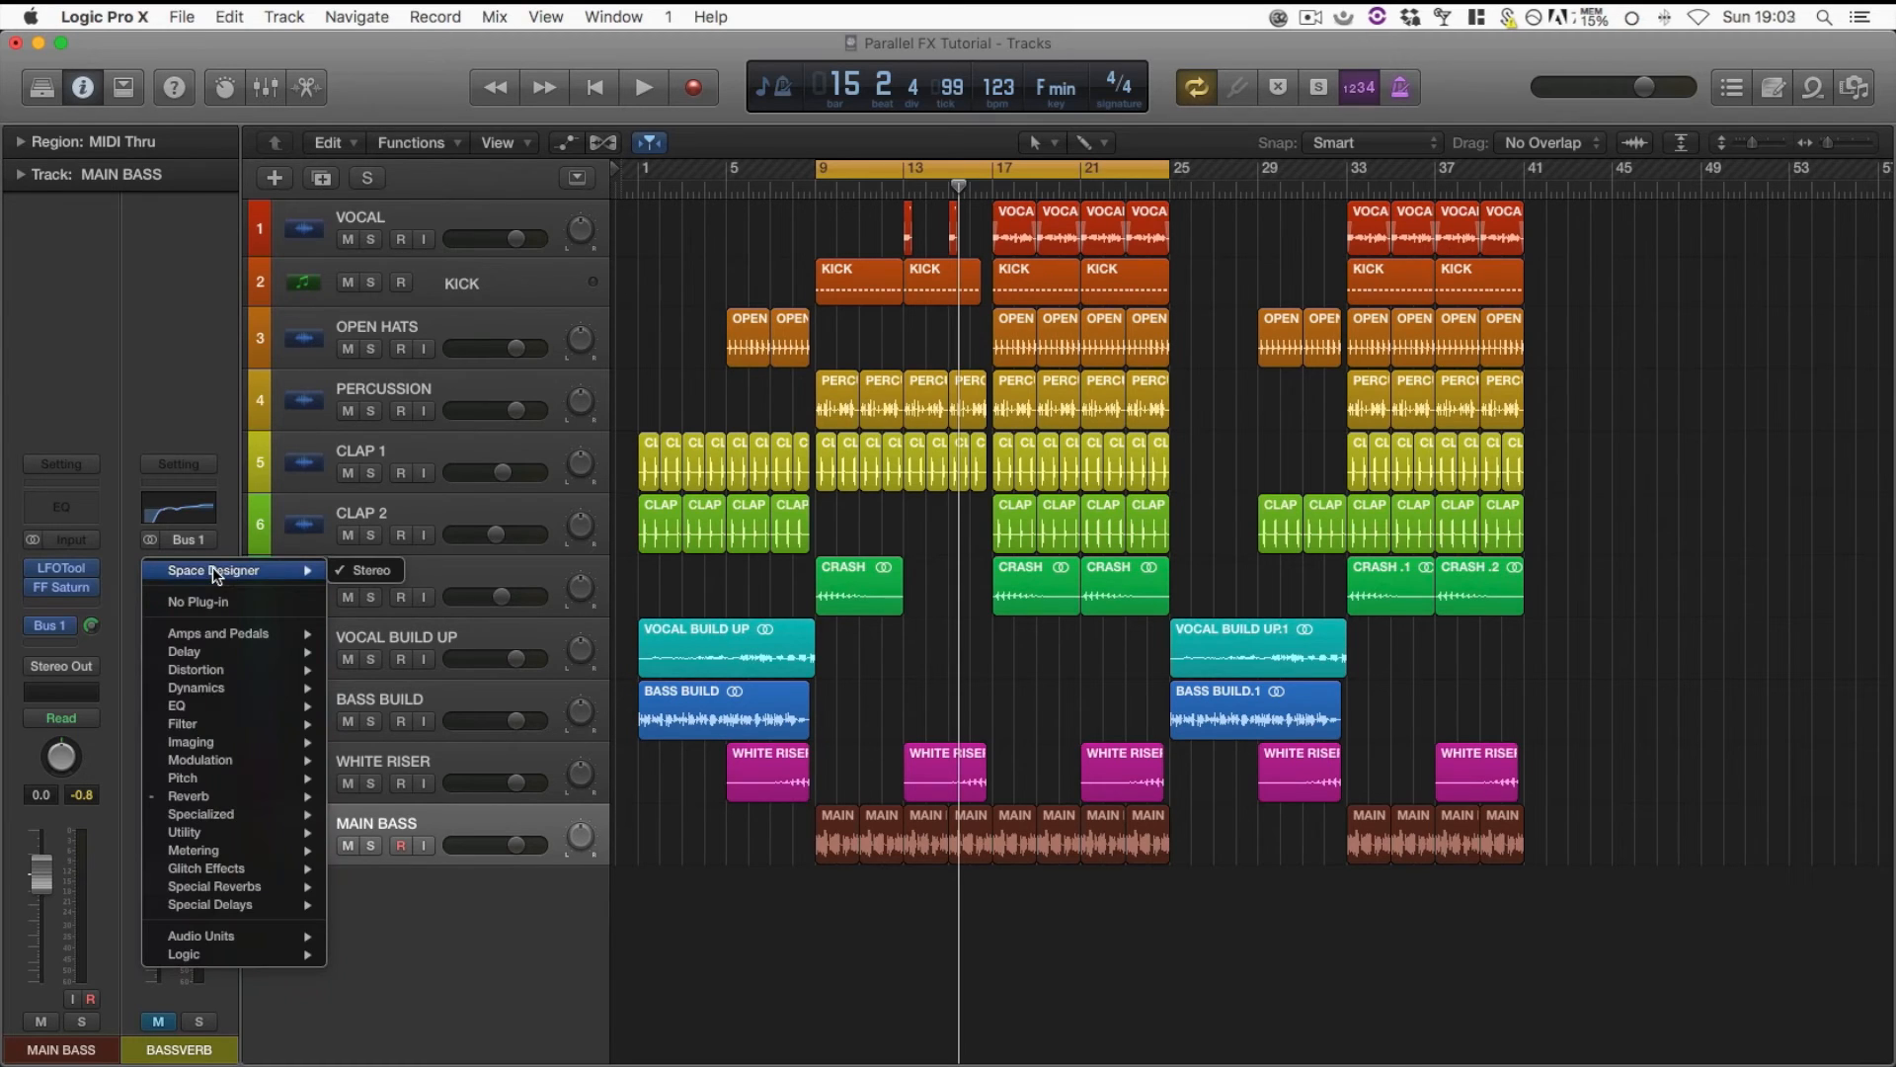
pyautogui.click(123, 594)
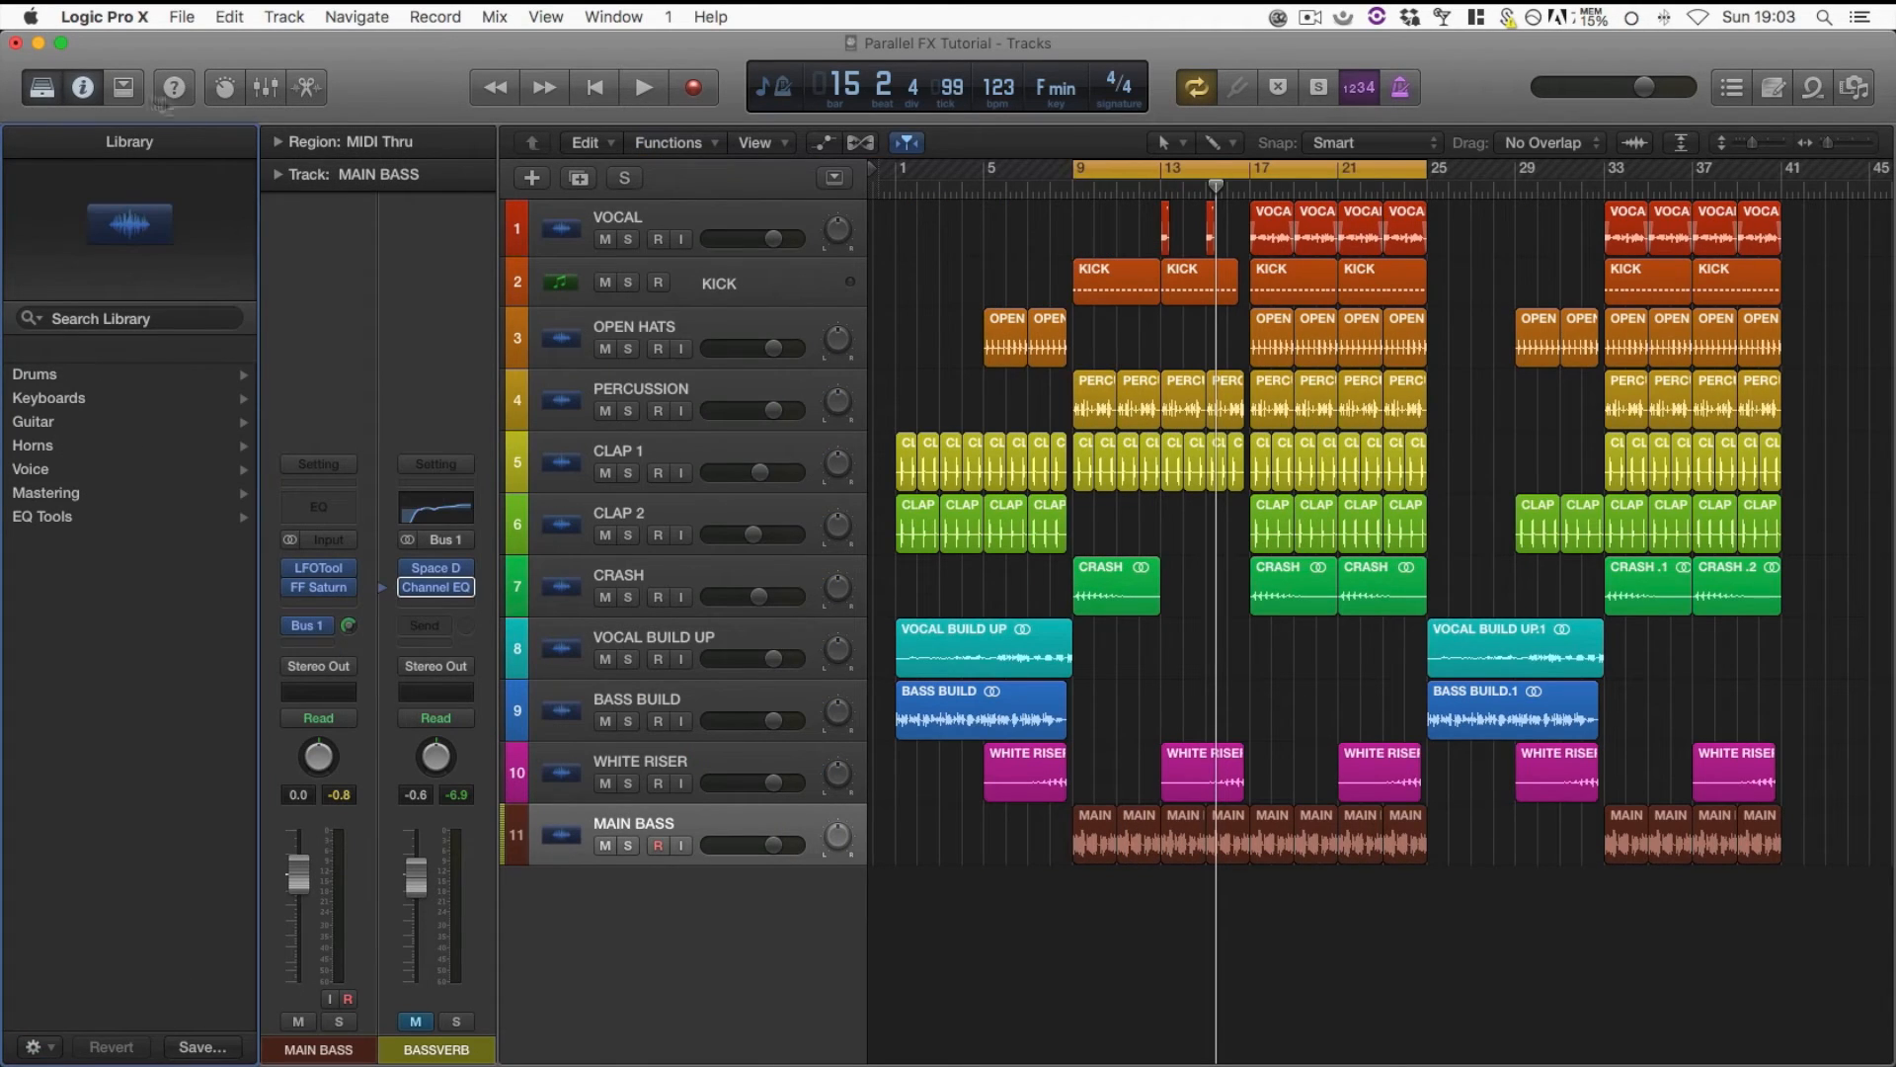
pyautogui.click(41, 89)
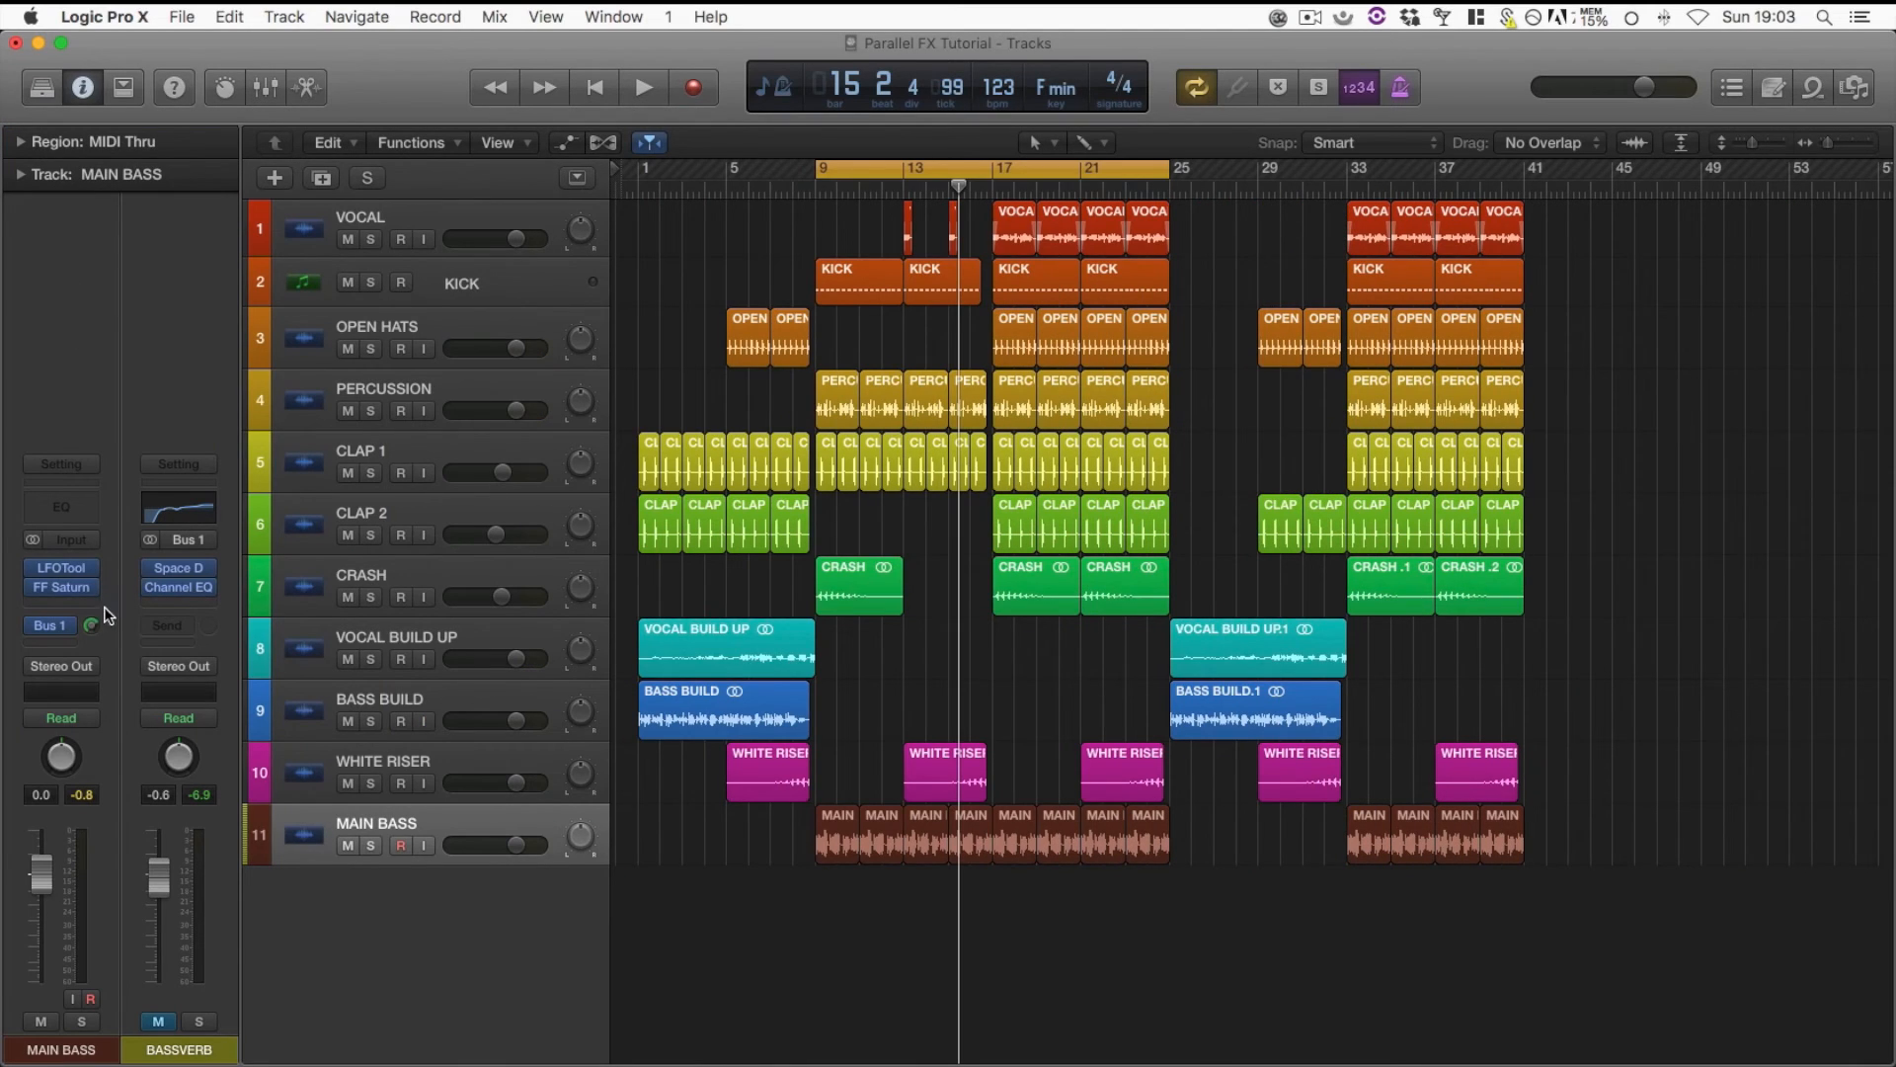
# Insert a stereo Space Designer reverb directly on the MAIN BASS track after FF Saturn
pyautogui.click(70, 603)
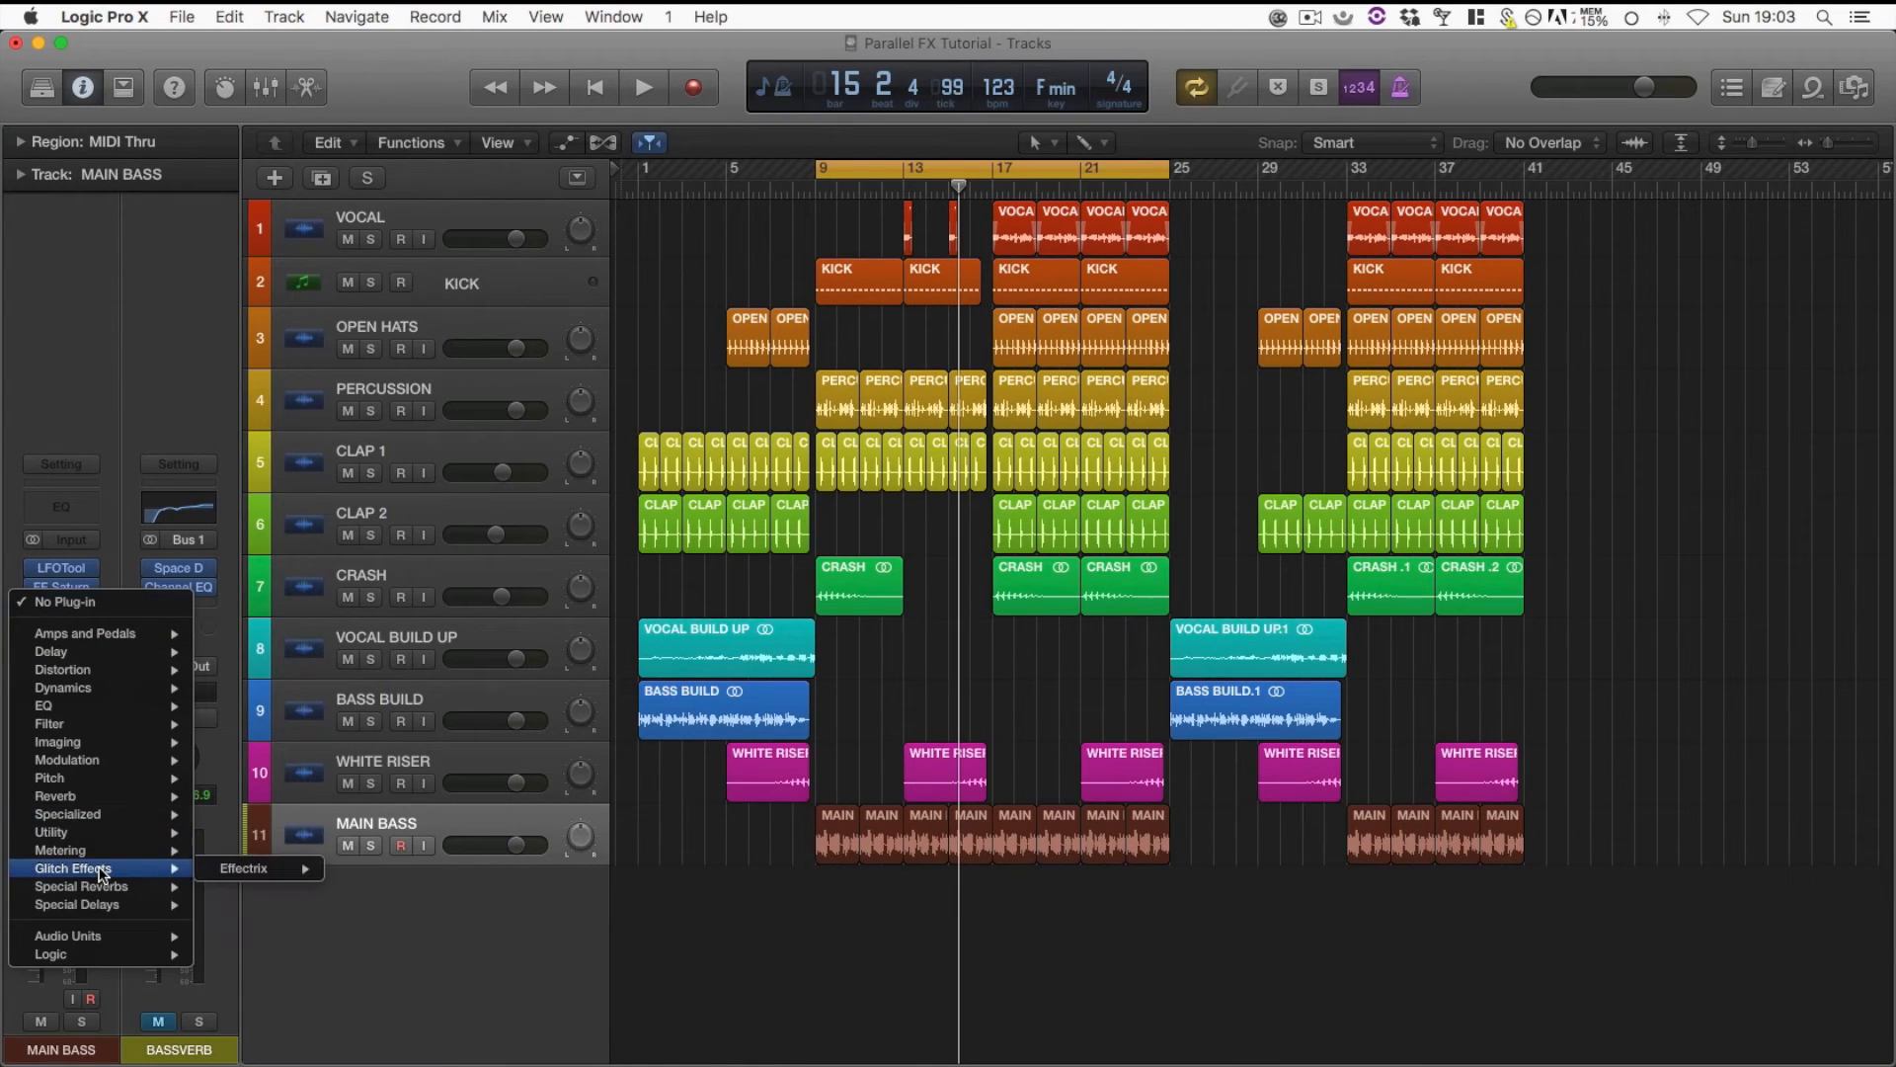
pyautogui.moveTo(126, 888)
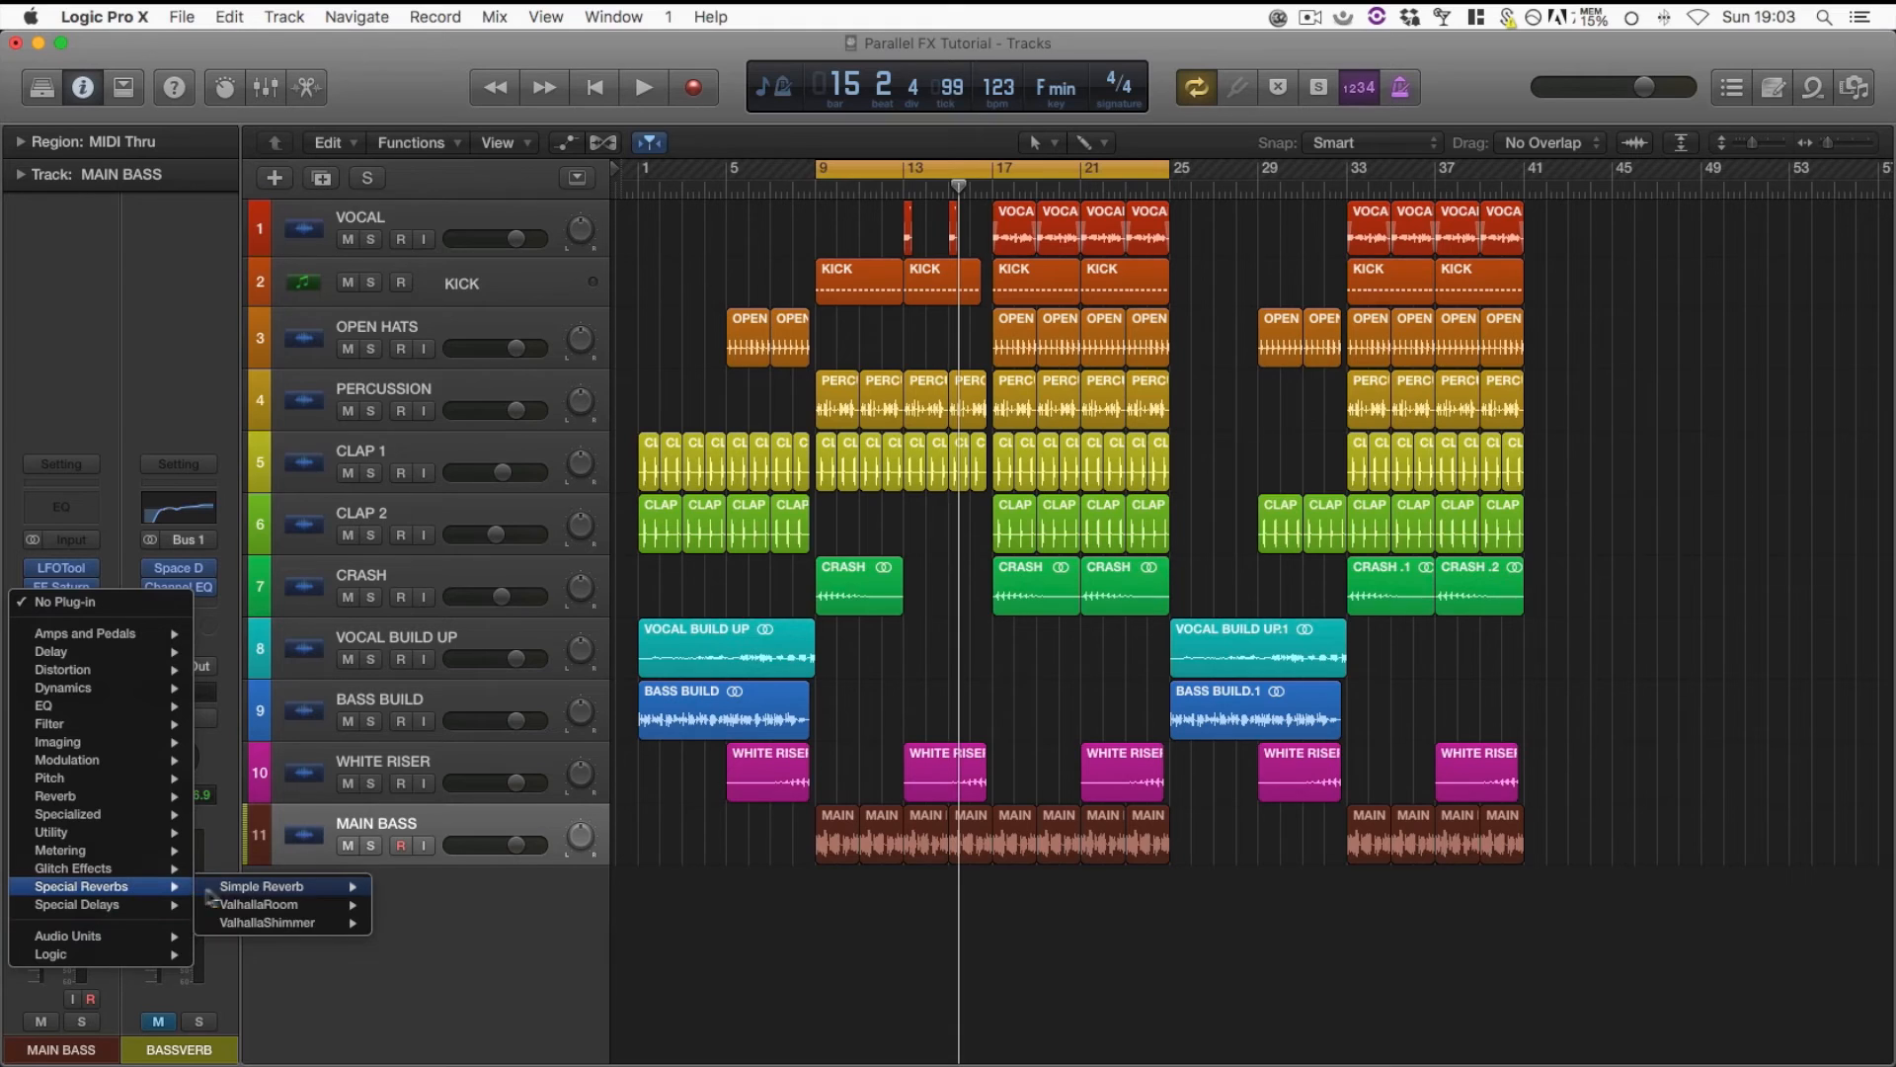
pyautogui.moveTo(332, 896)
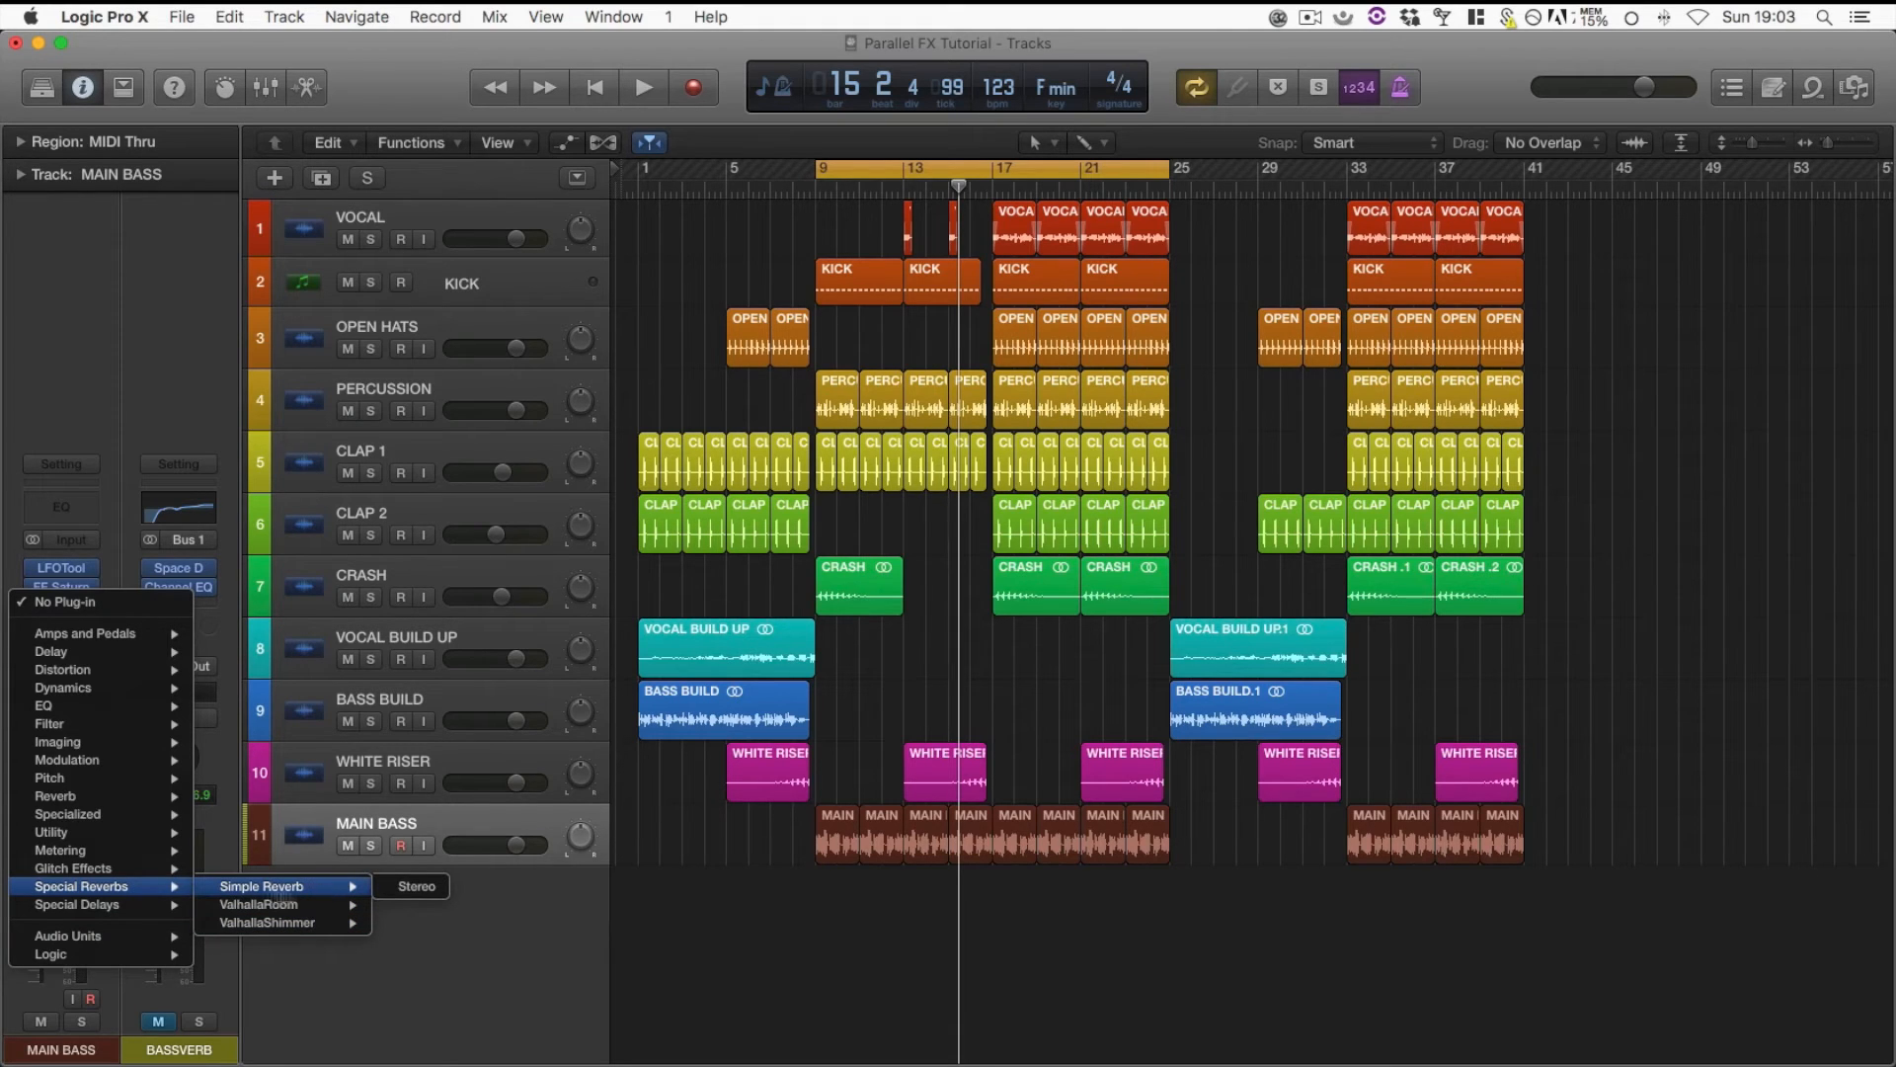
pyautogui.moveTo(123, 941)
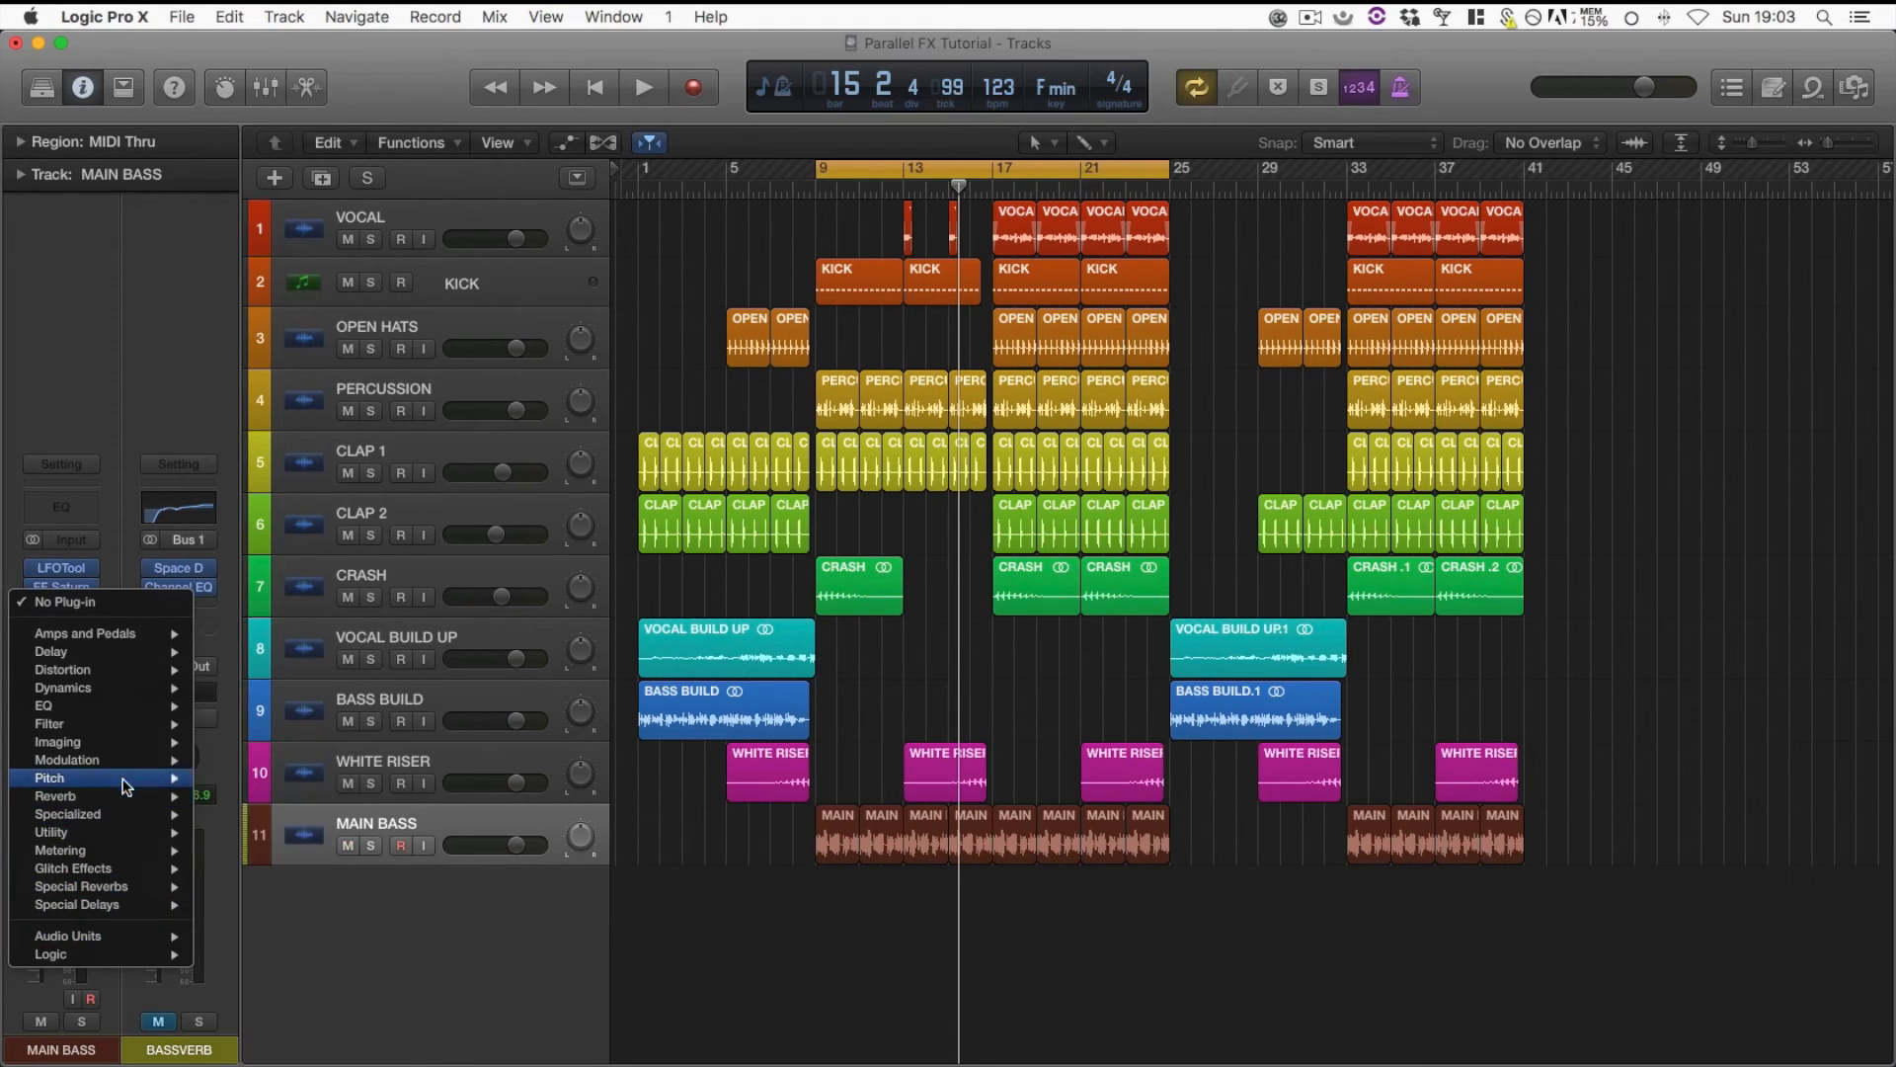
pyautogui.moveTo(89, 796)
pyautogui.moveTo(286, 851)
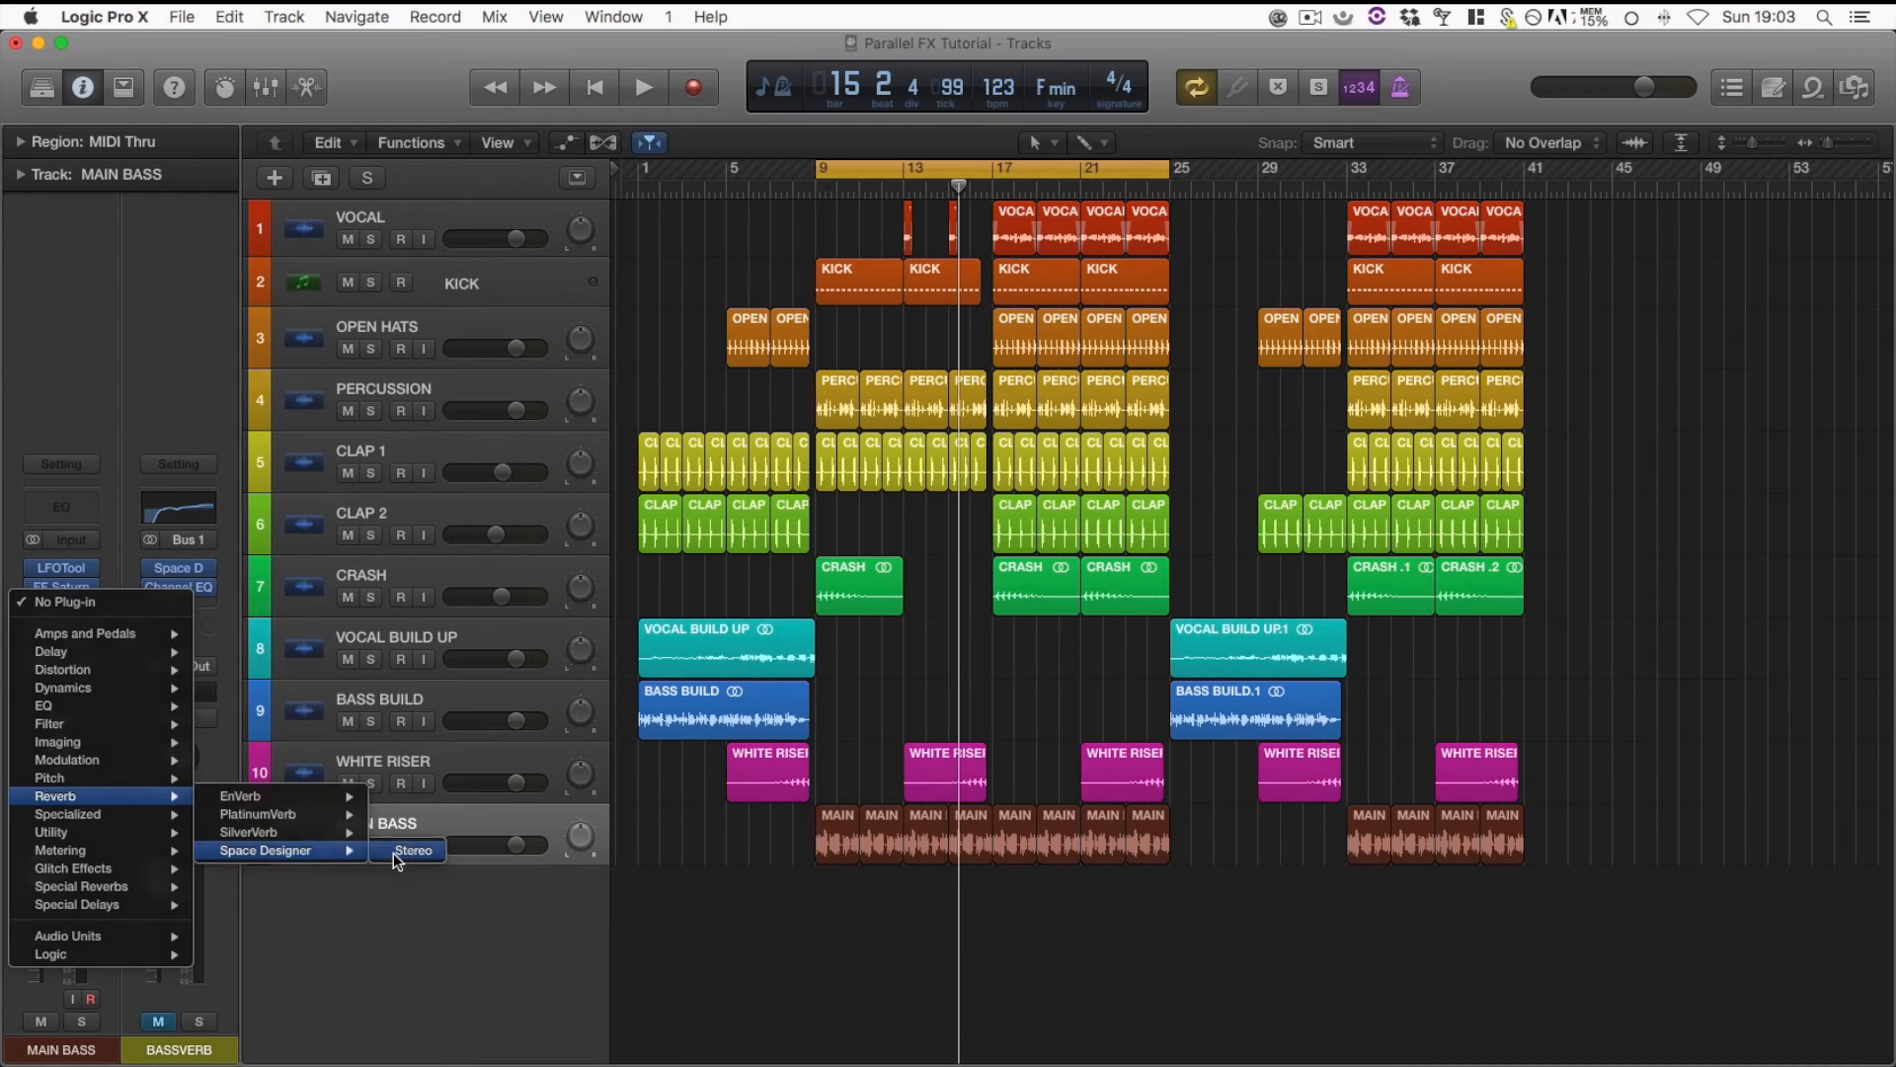
pyautogui.click(393, 851)
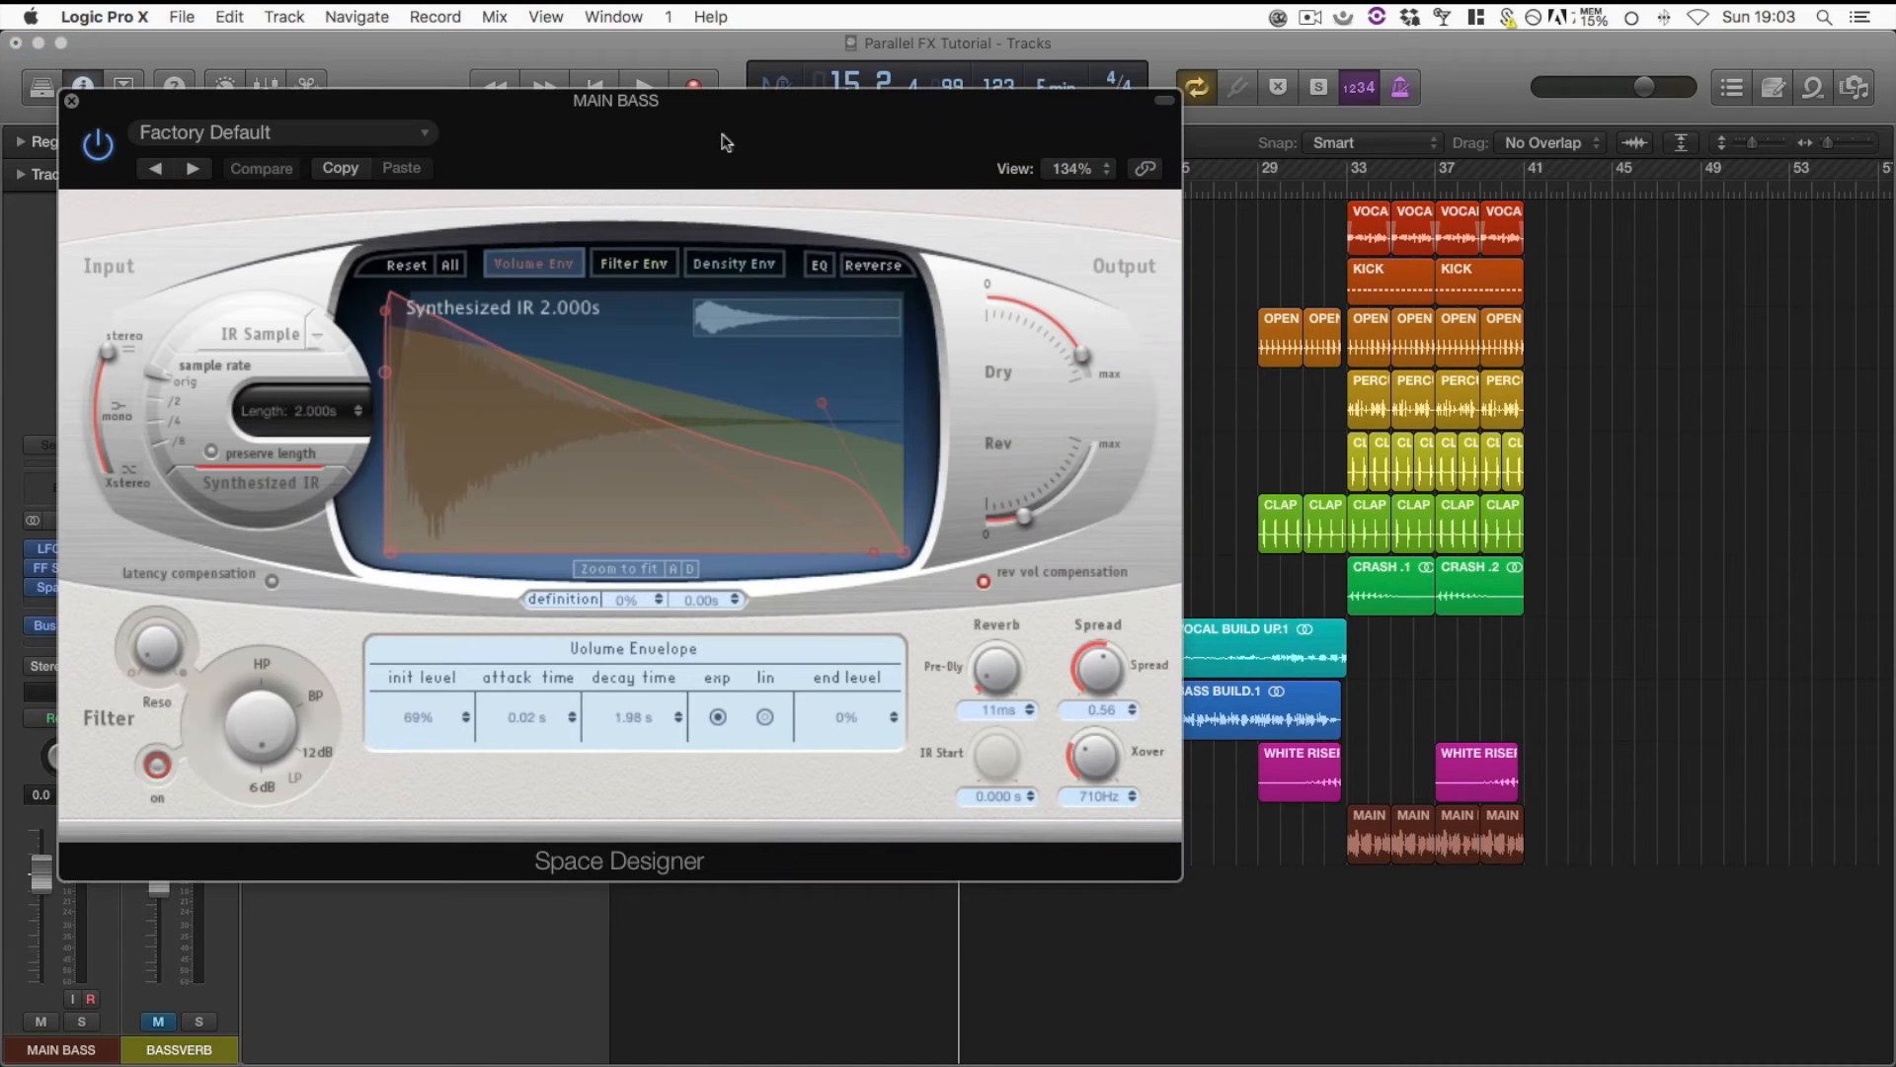
# Load the 0.2s Snare Stretch preset from the small-space gated reverbs into MAIN BASS's Space Designer
pyautogui.moveTo(726, 142); pyautogui.dragTo(980, 131)
pyautogui.click(623, 123)
pyautogui.moveTo(546, 548)
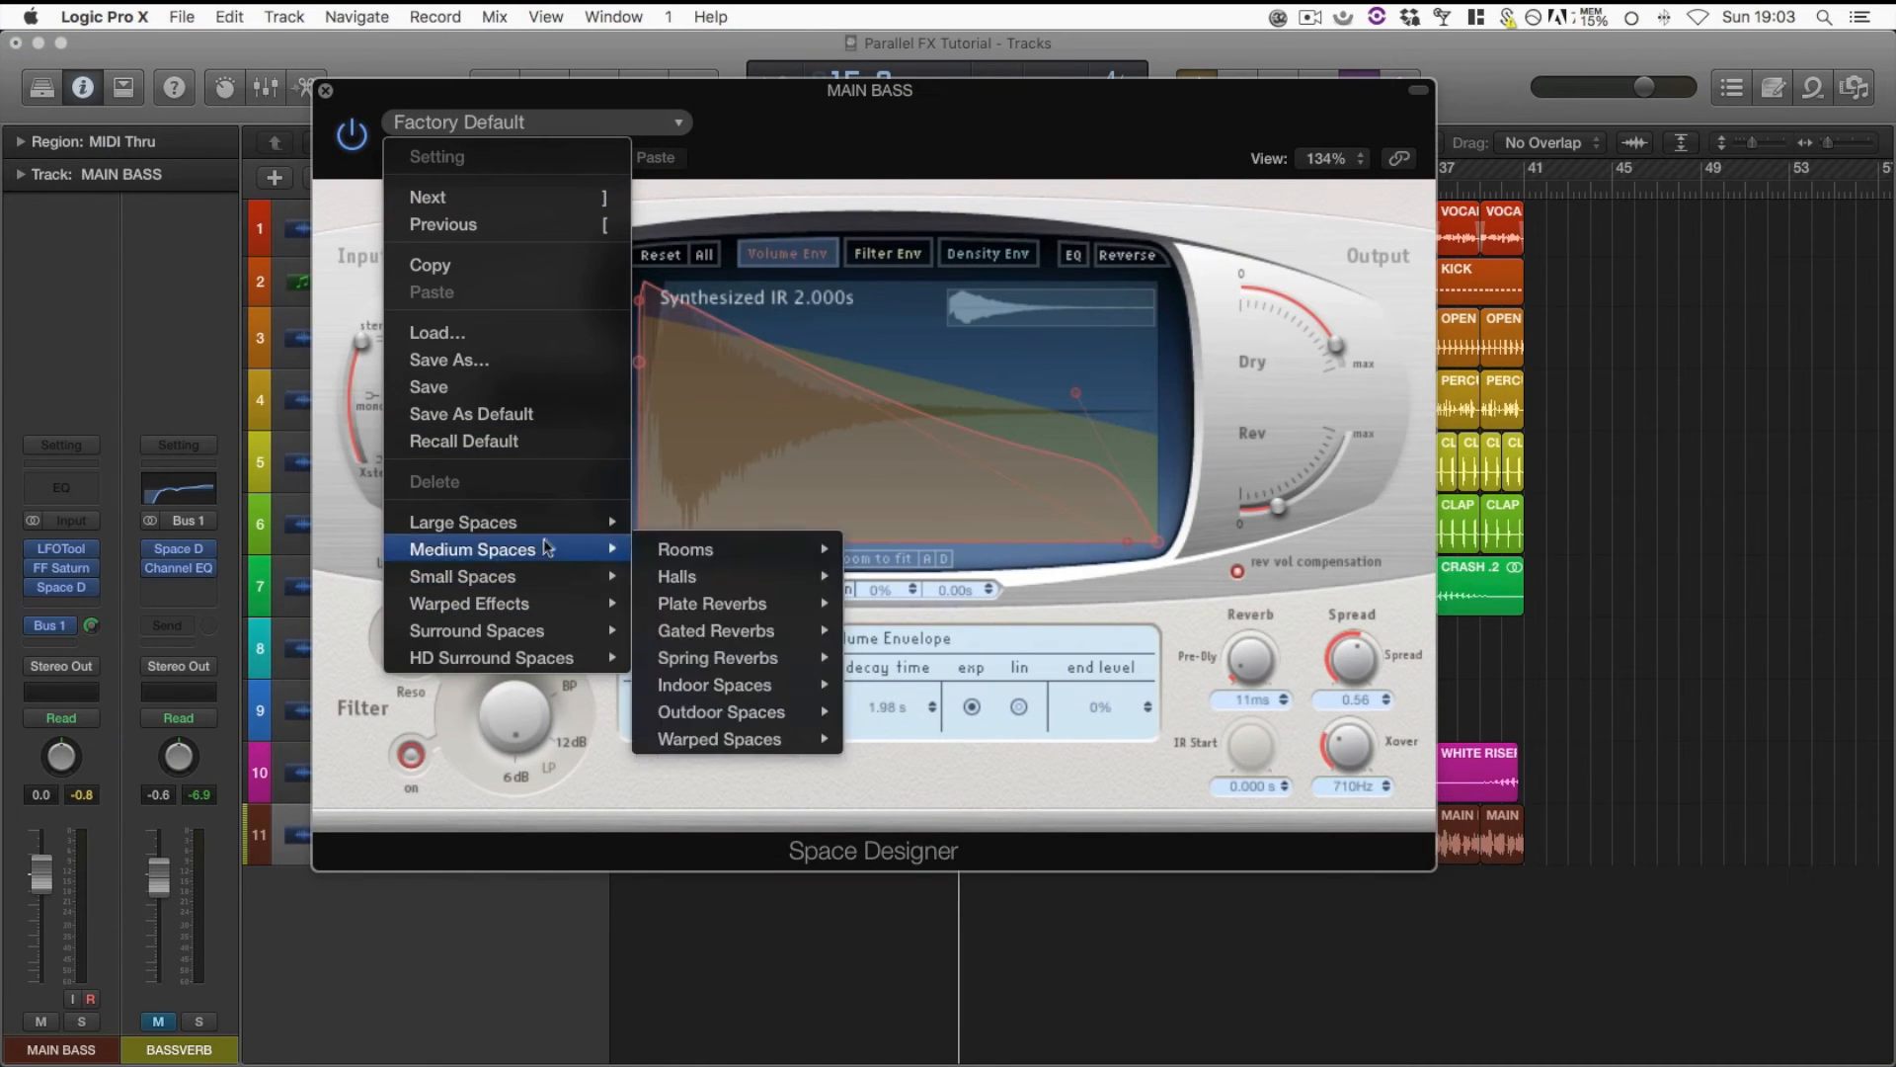
pyautogui.moveTo(782, 666)
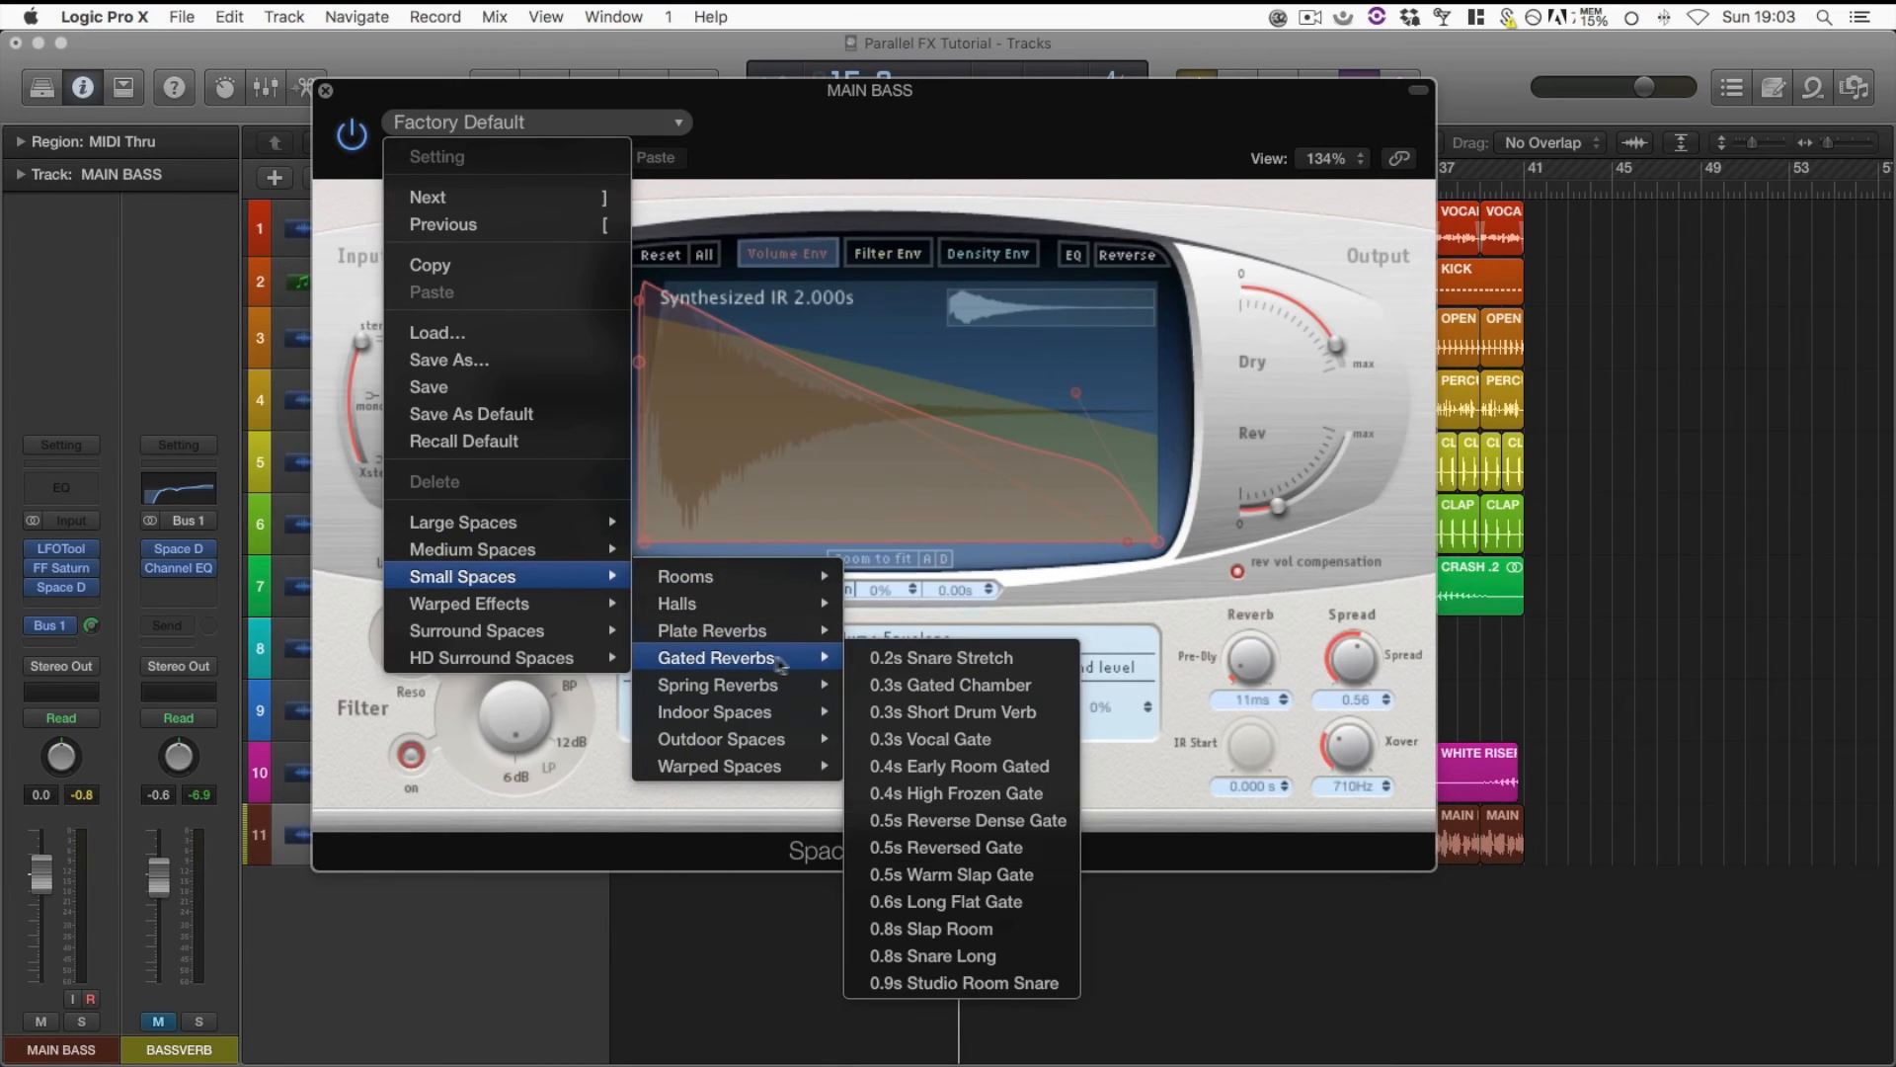
pyautogui.click(903, 659)
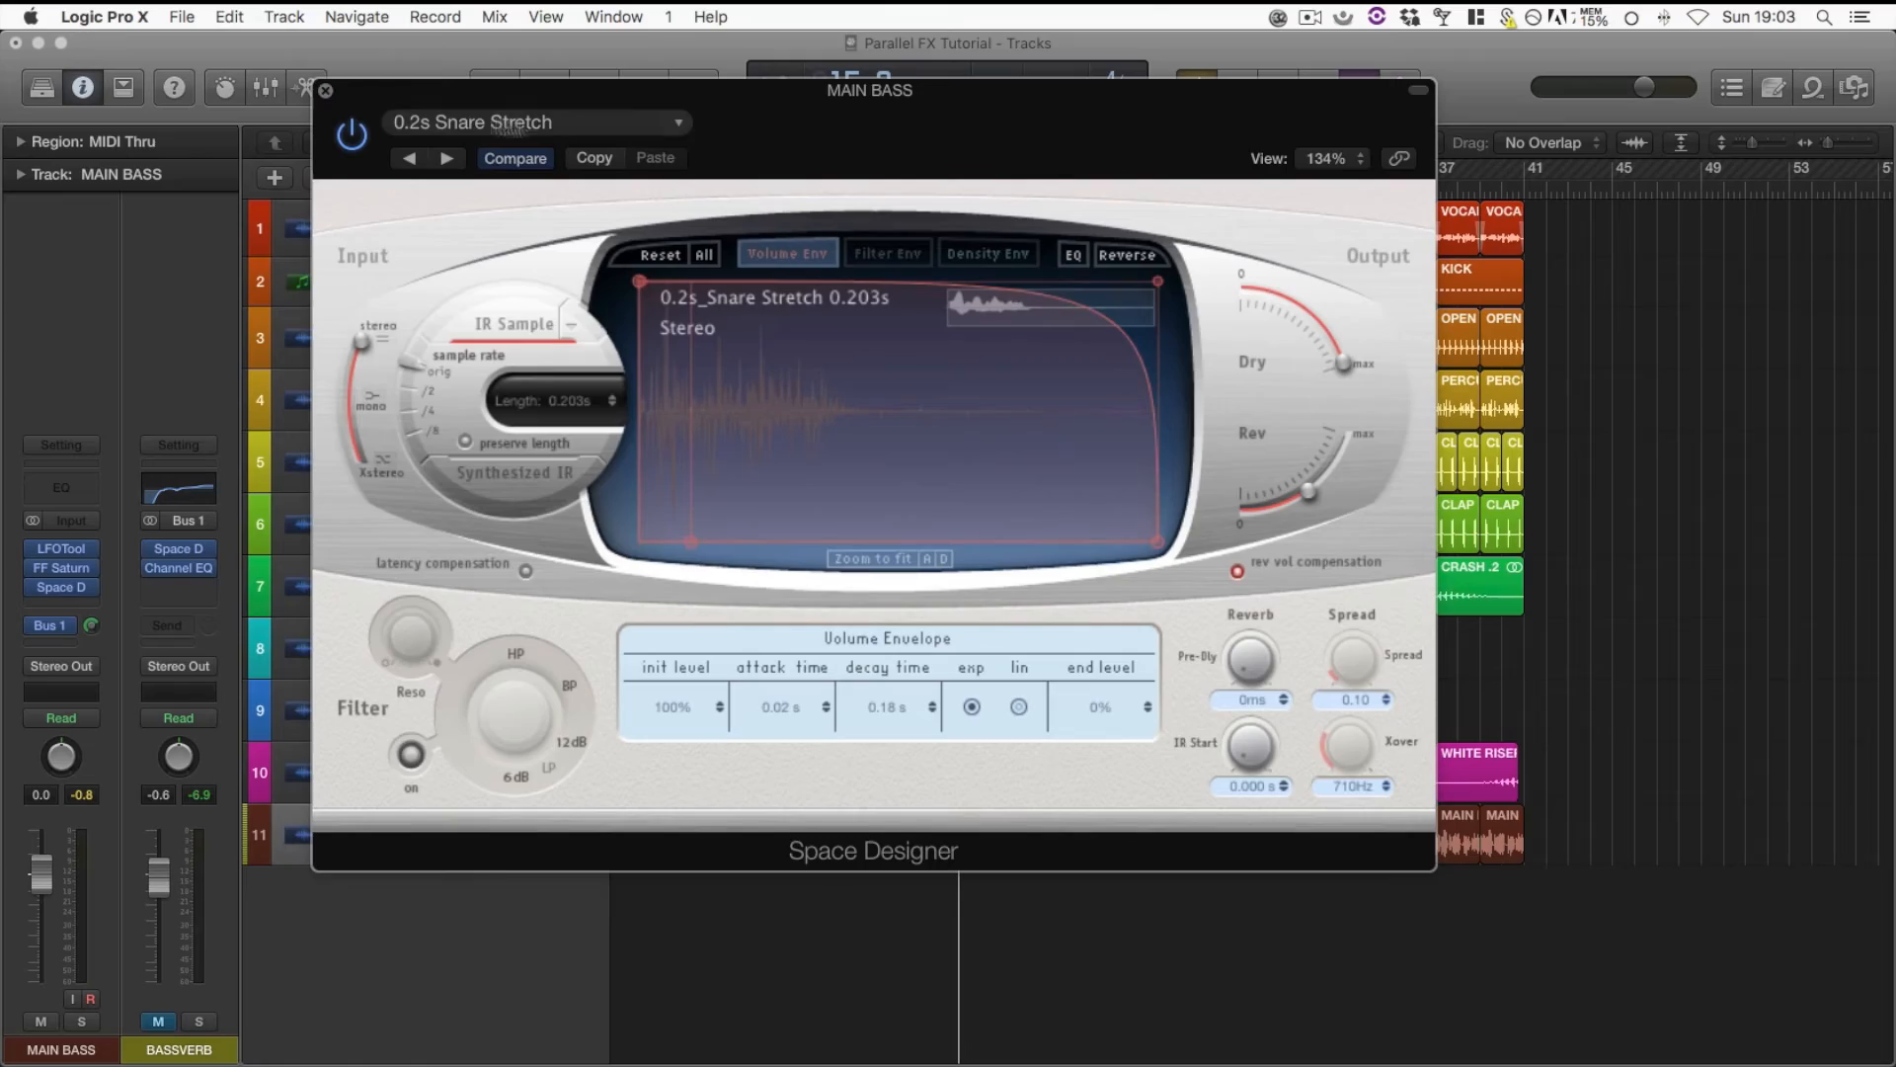
# Shrink the Space Designer window to 95% view and move it clear of the track headers
pyautogui.moveTo(925, 132); pyautogui.dragTo(1052, 141)
pyautogui.moveTo(1607, 890); pyautogui.dragTo(1349, 750)
pyautogui.moveTo(1067, 205); pyautogui.dragTo(1470, 406)
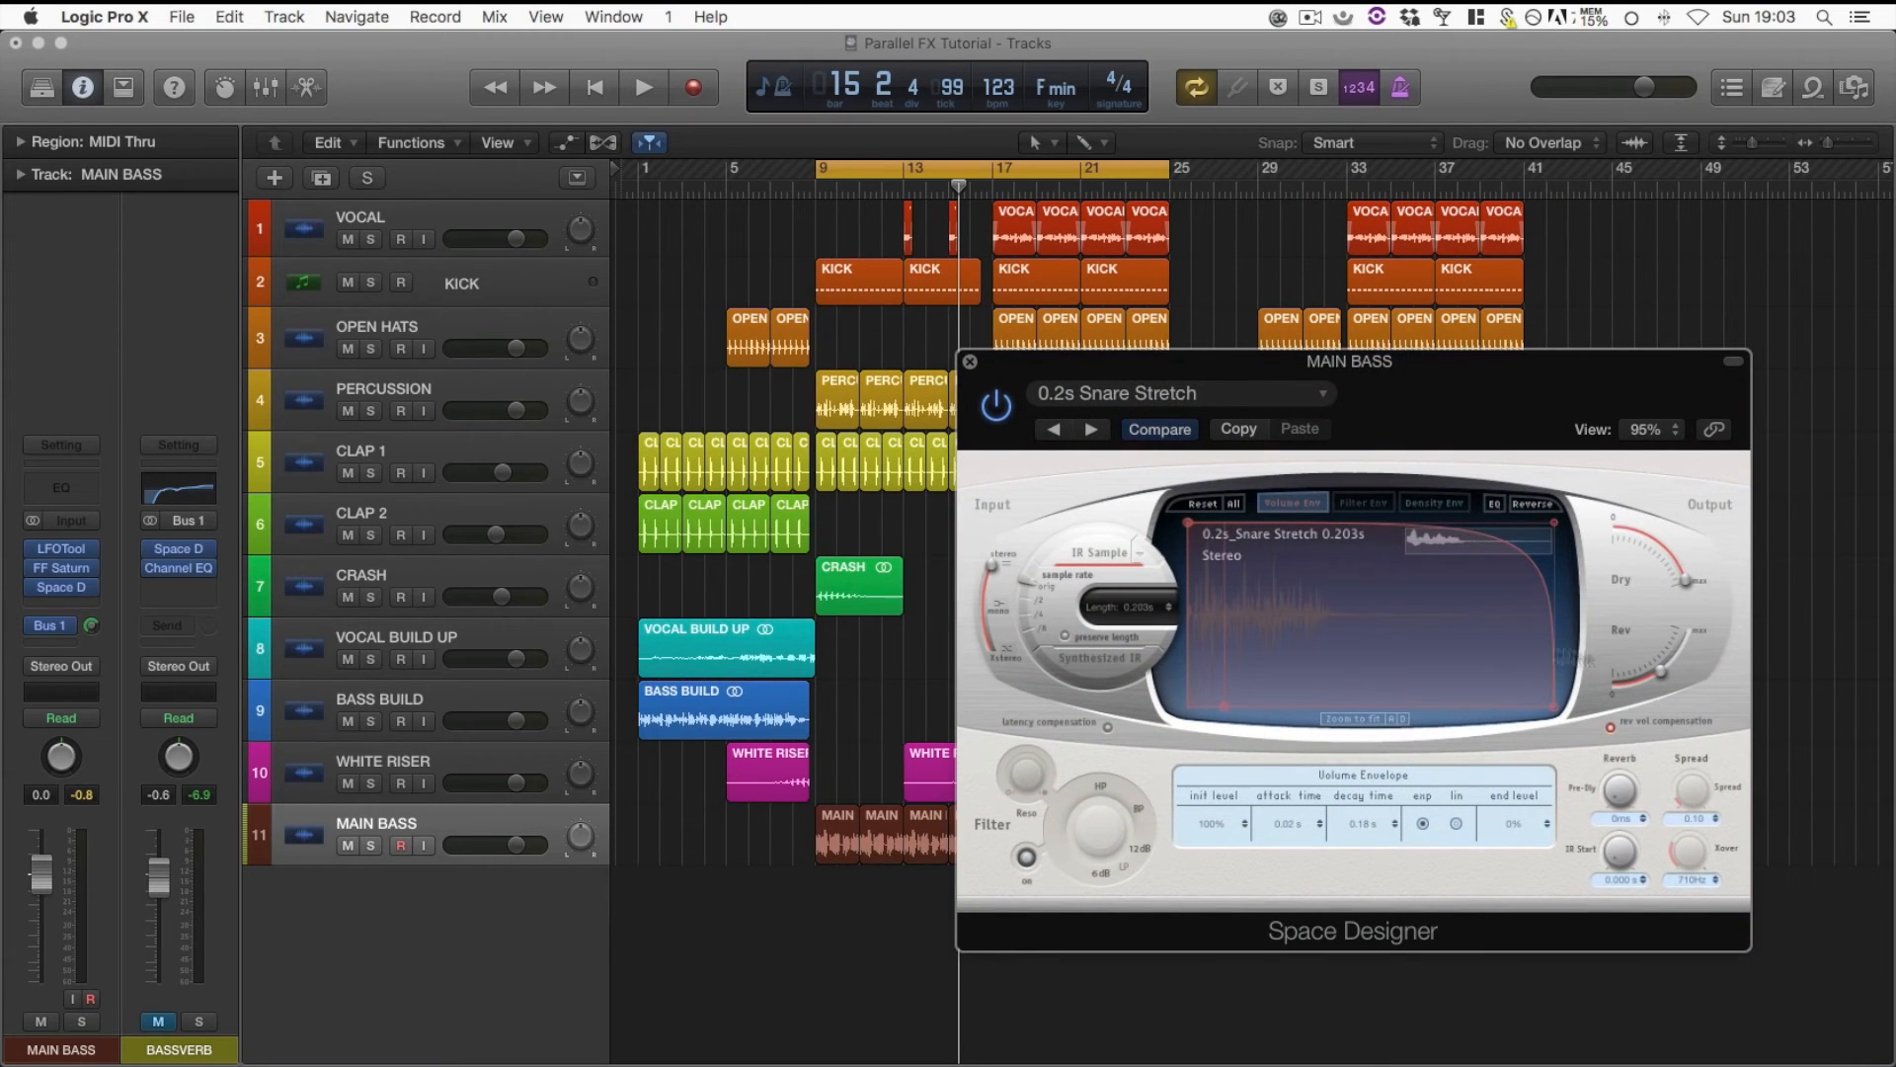
# Reduce Space Designer's reverb level to minimum, raise it to a moderate amount during playback, stop playback and close the plug-in
pyautogui.moveTo(1657, 669); pyautogui.dragTo(1552, 718)
pyautogui.press('space')
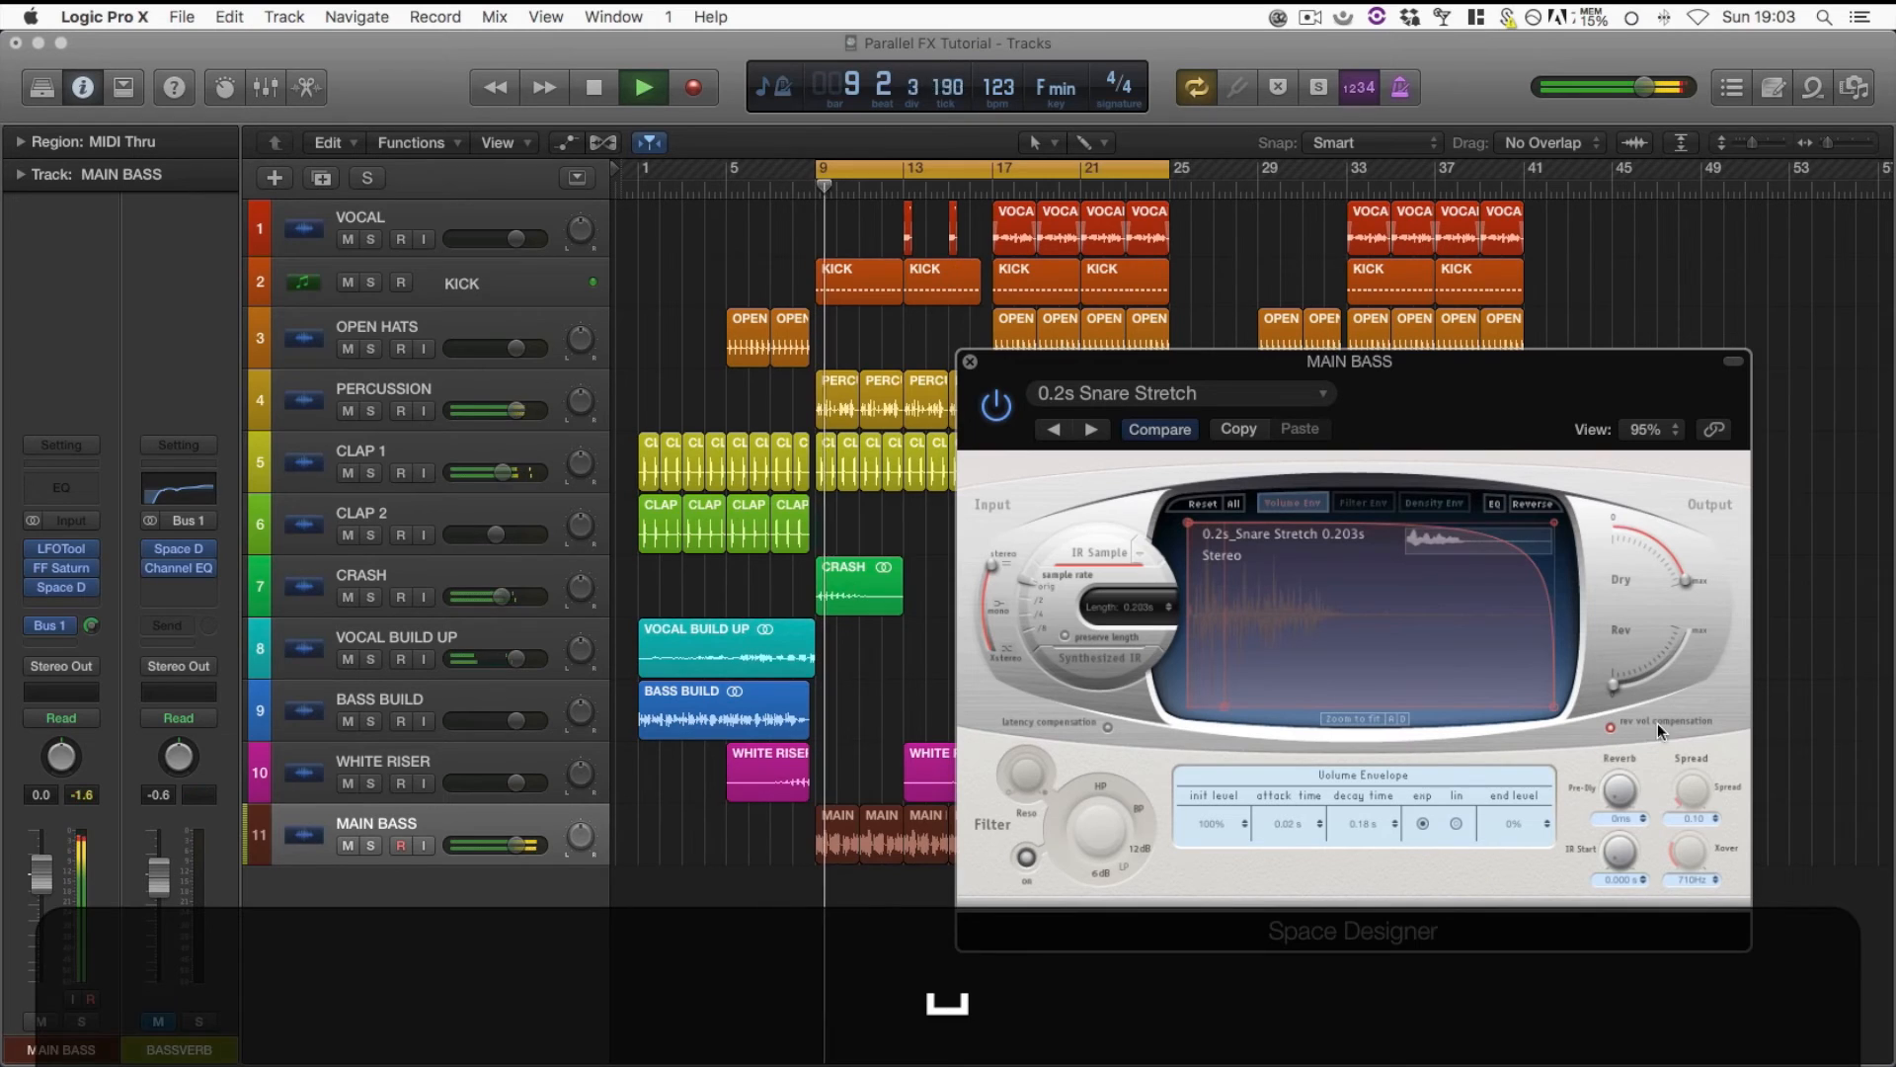
pyautogui.moveTo(1616, 694); pyautogui.dragTo(1673, 661)
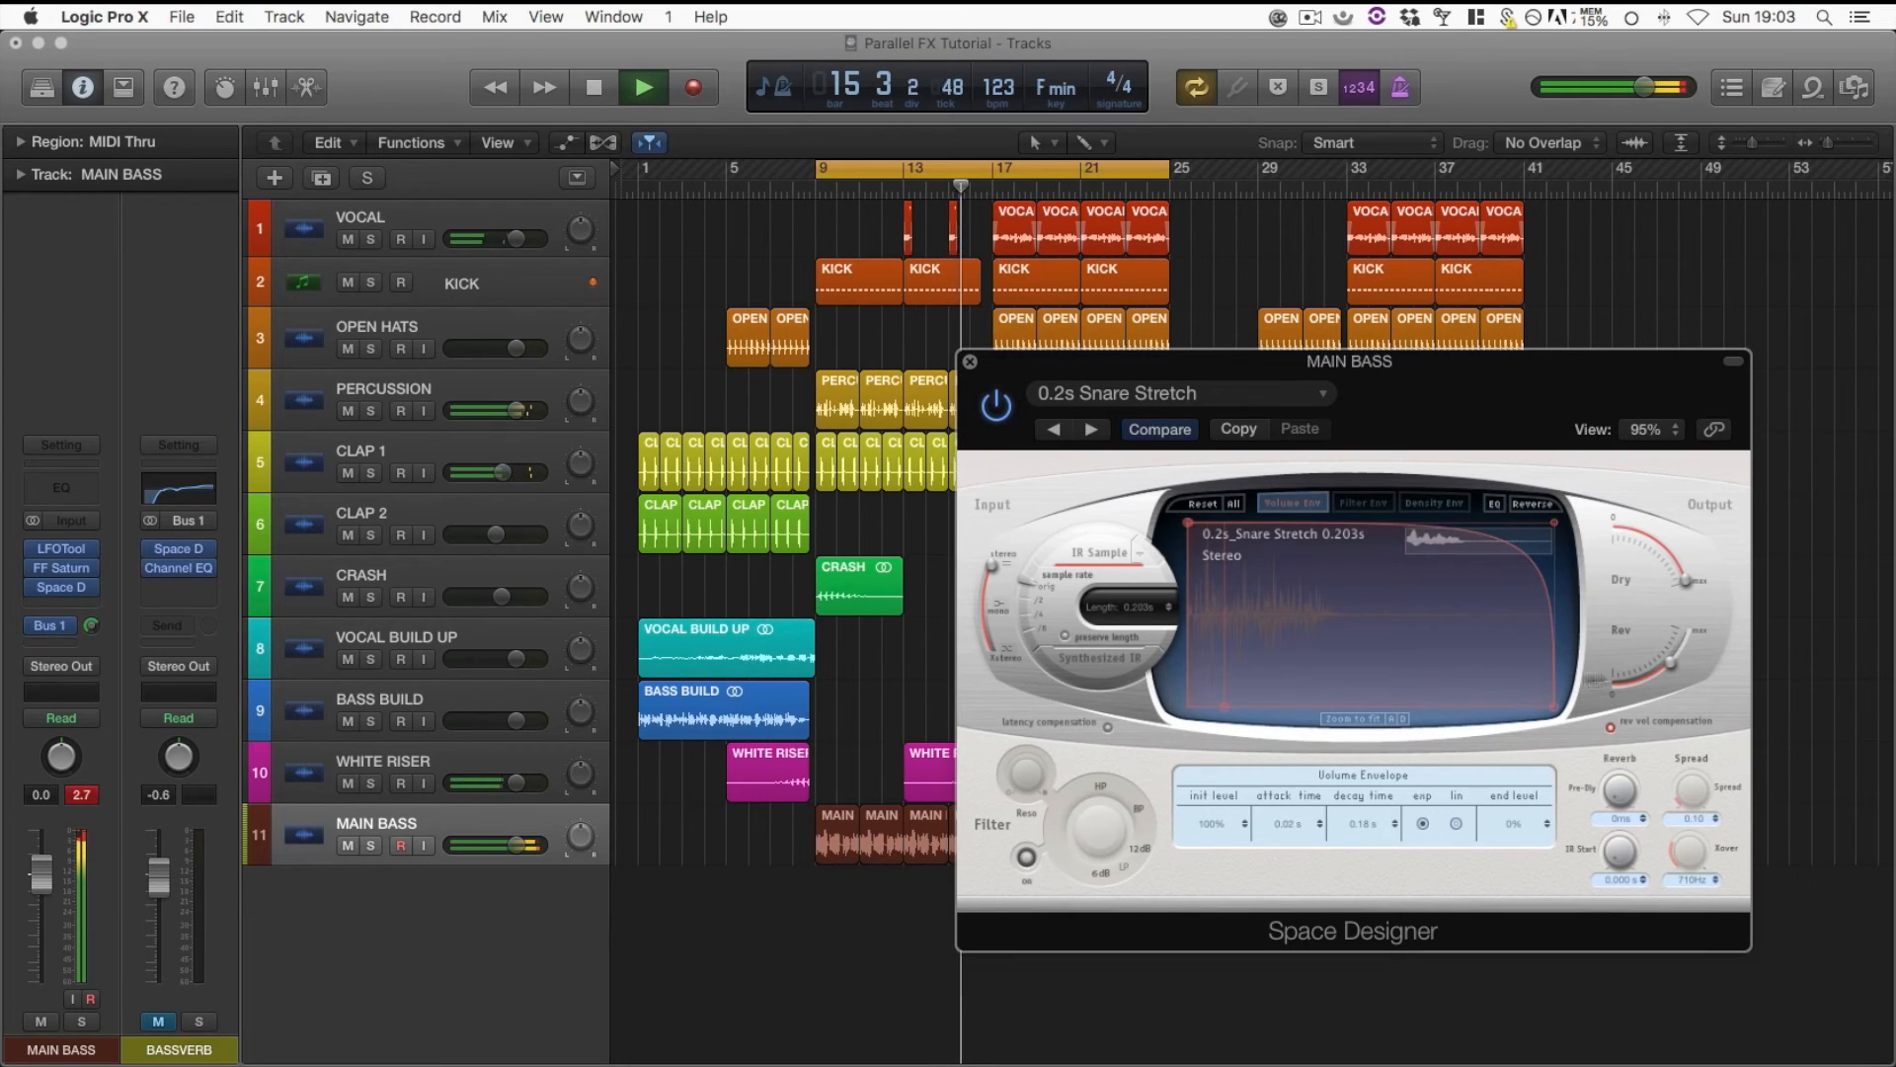
pyautogui.moveTo(1658, 668); pyautogui.dragTo(1651, 677)
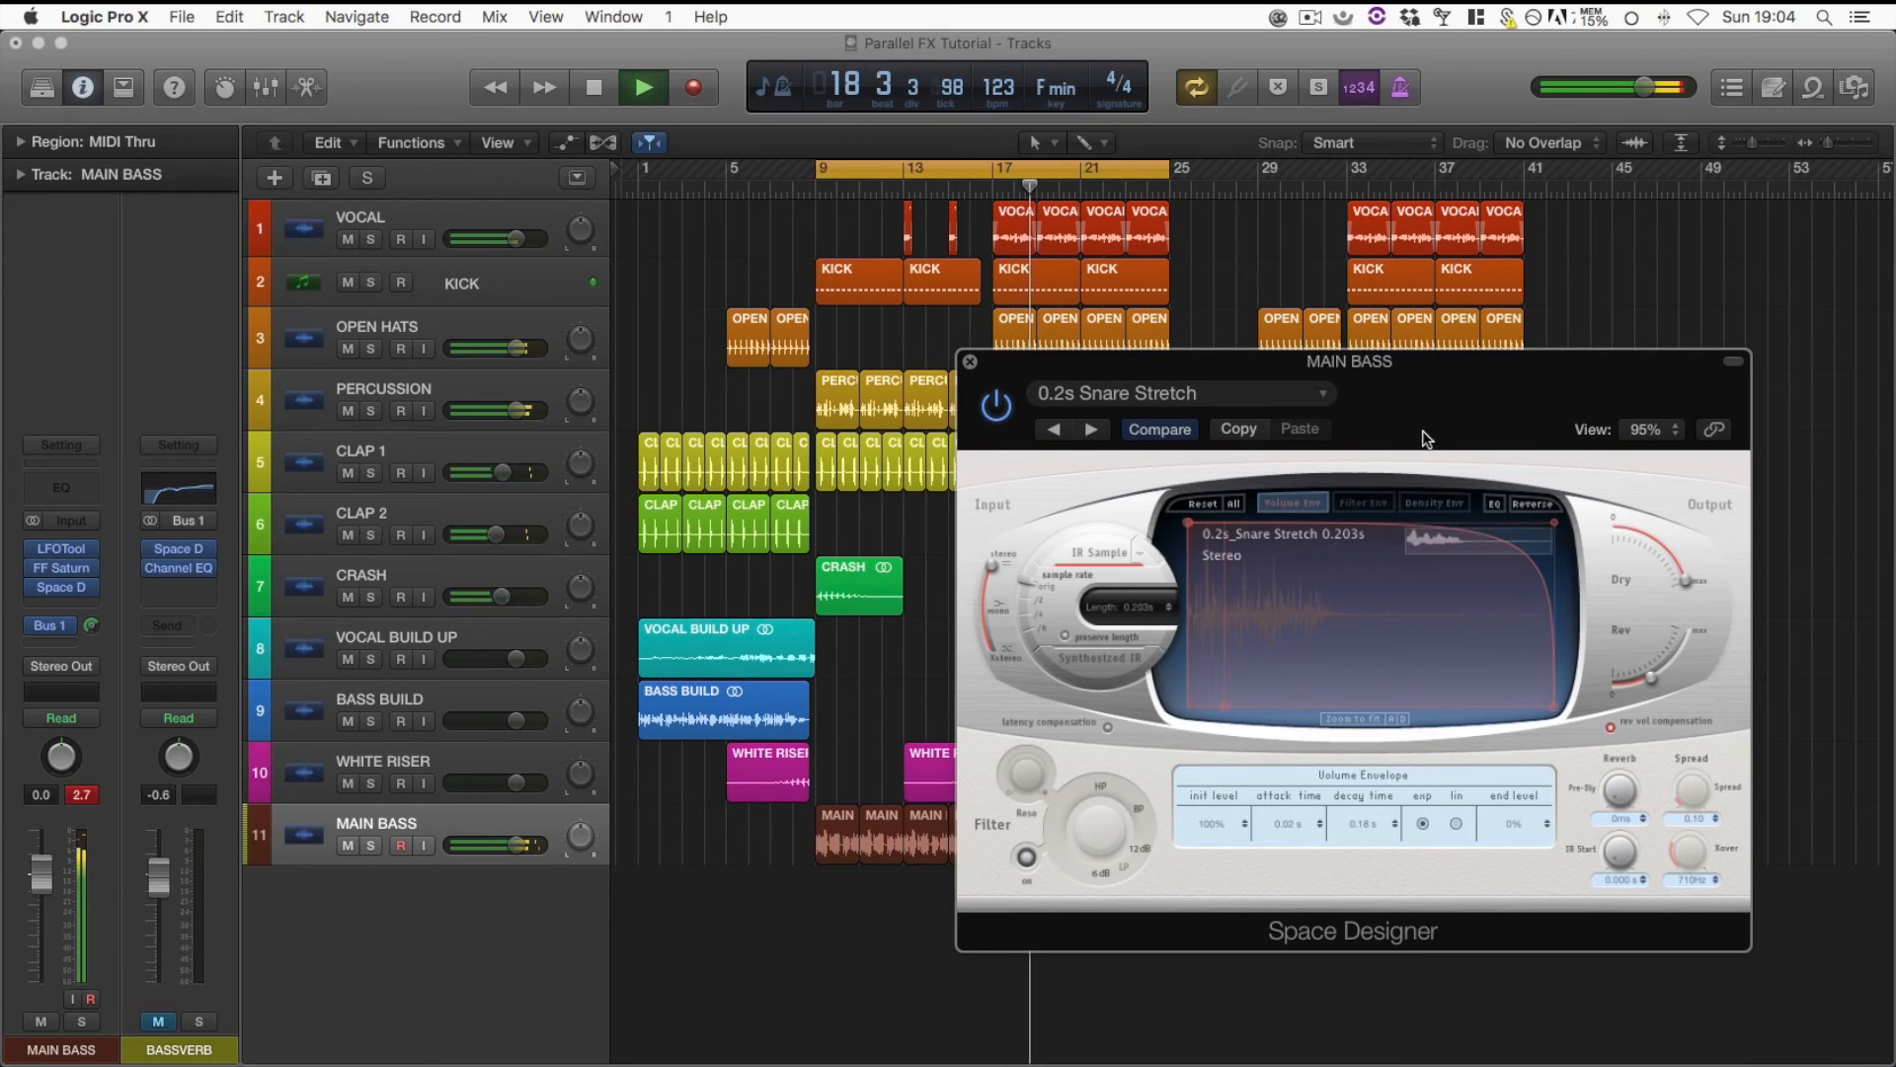
pyautogui.press('space')
pyautogui.click(970, 362)
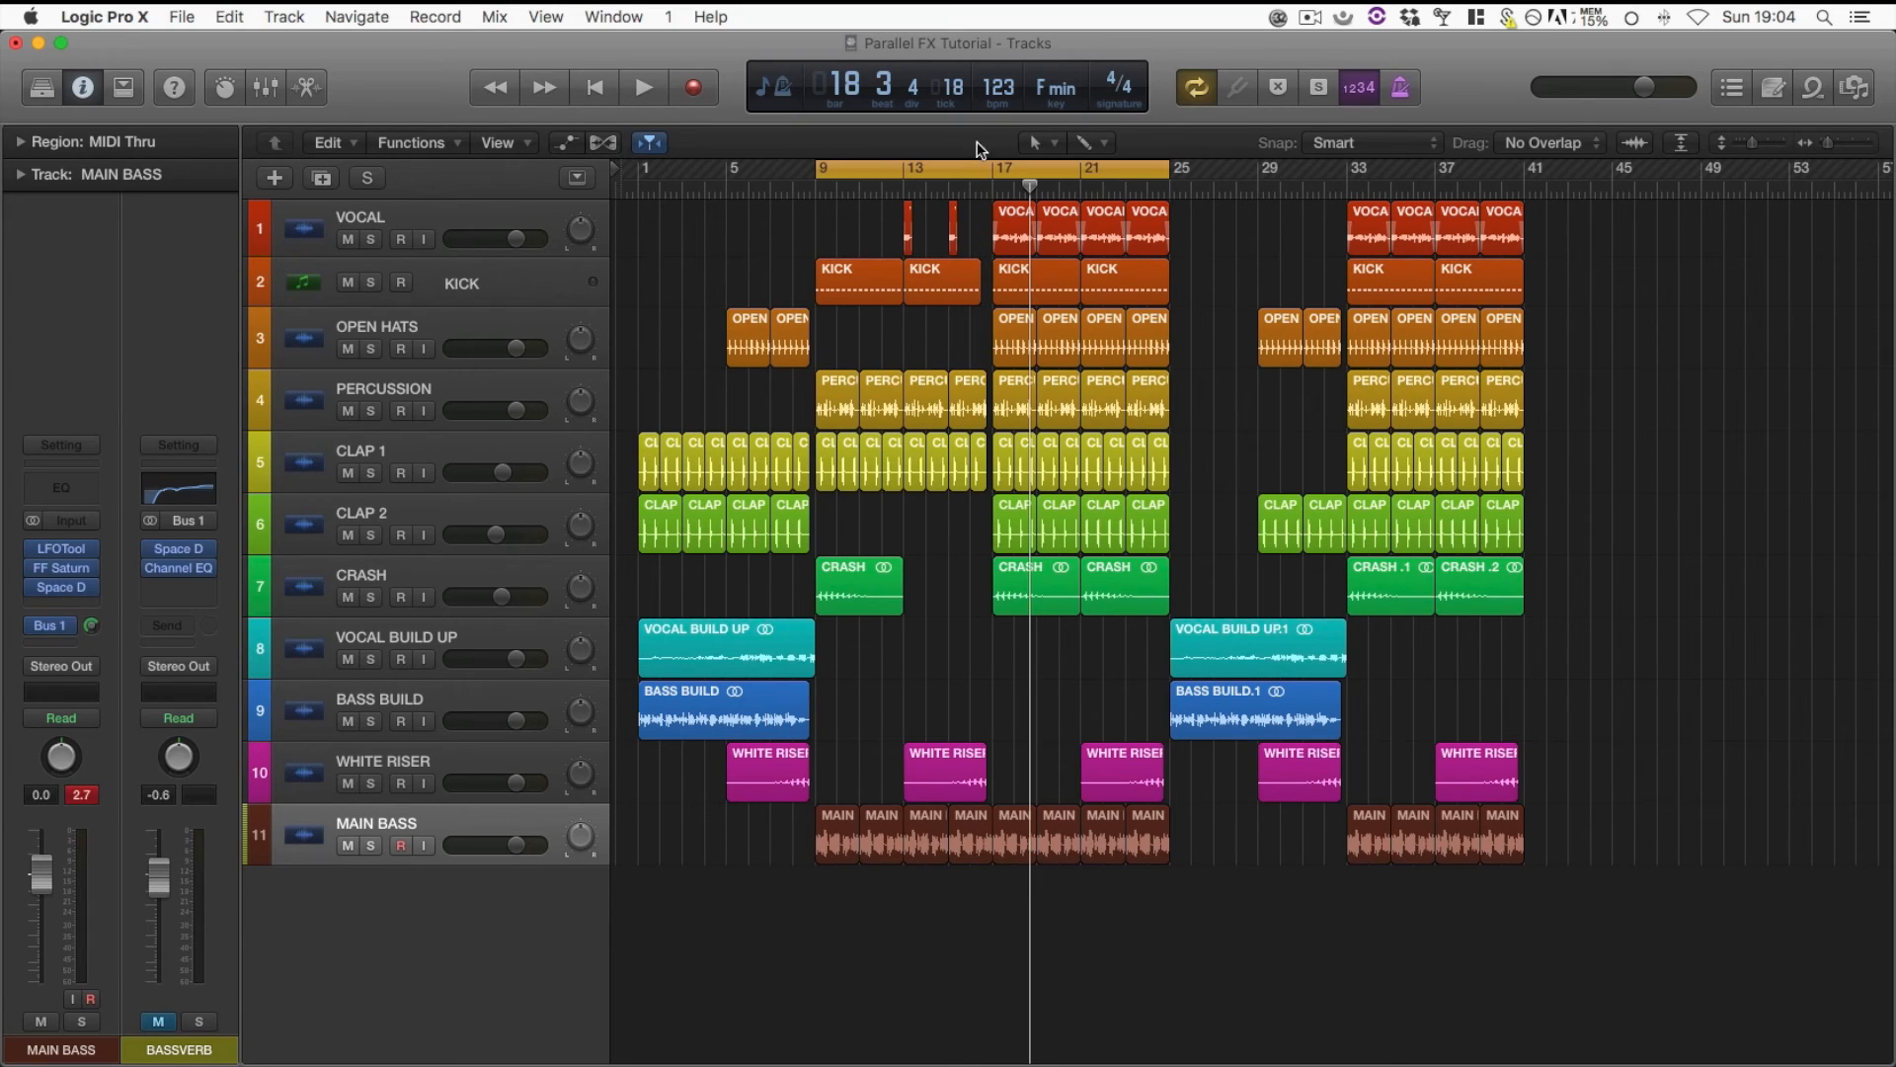
pyautogui.click(53, 639)
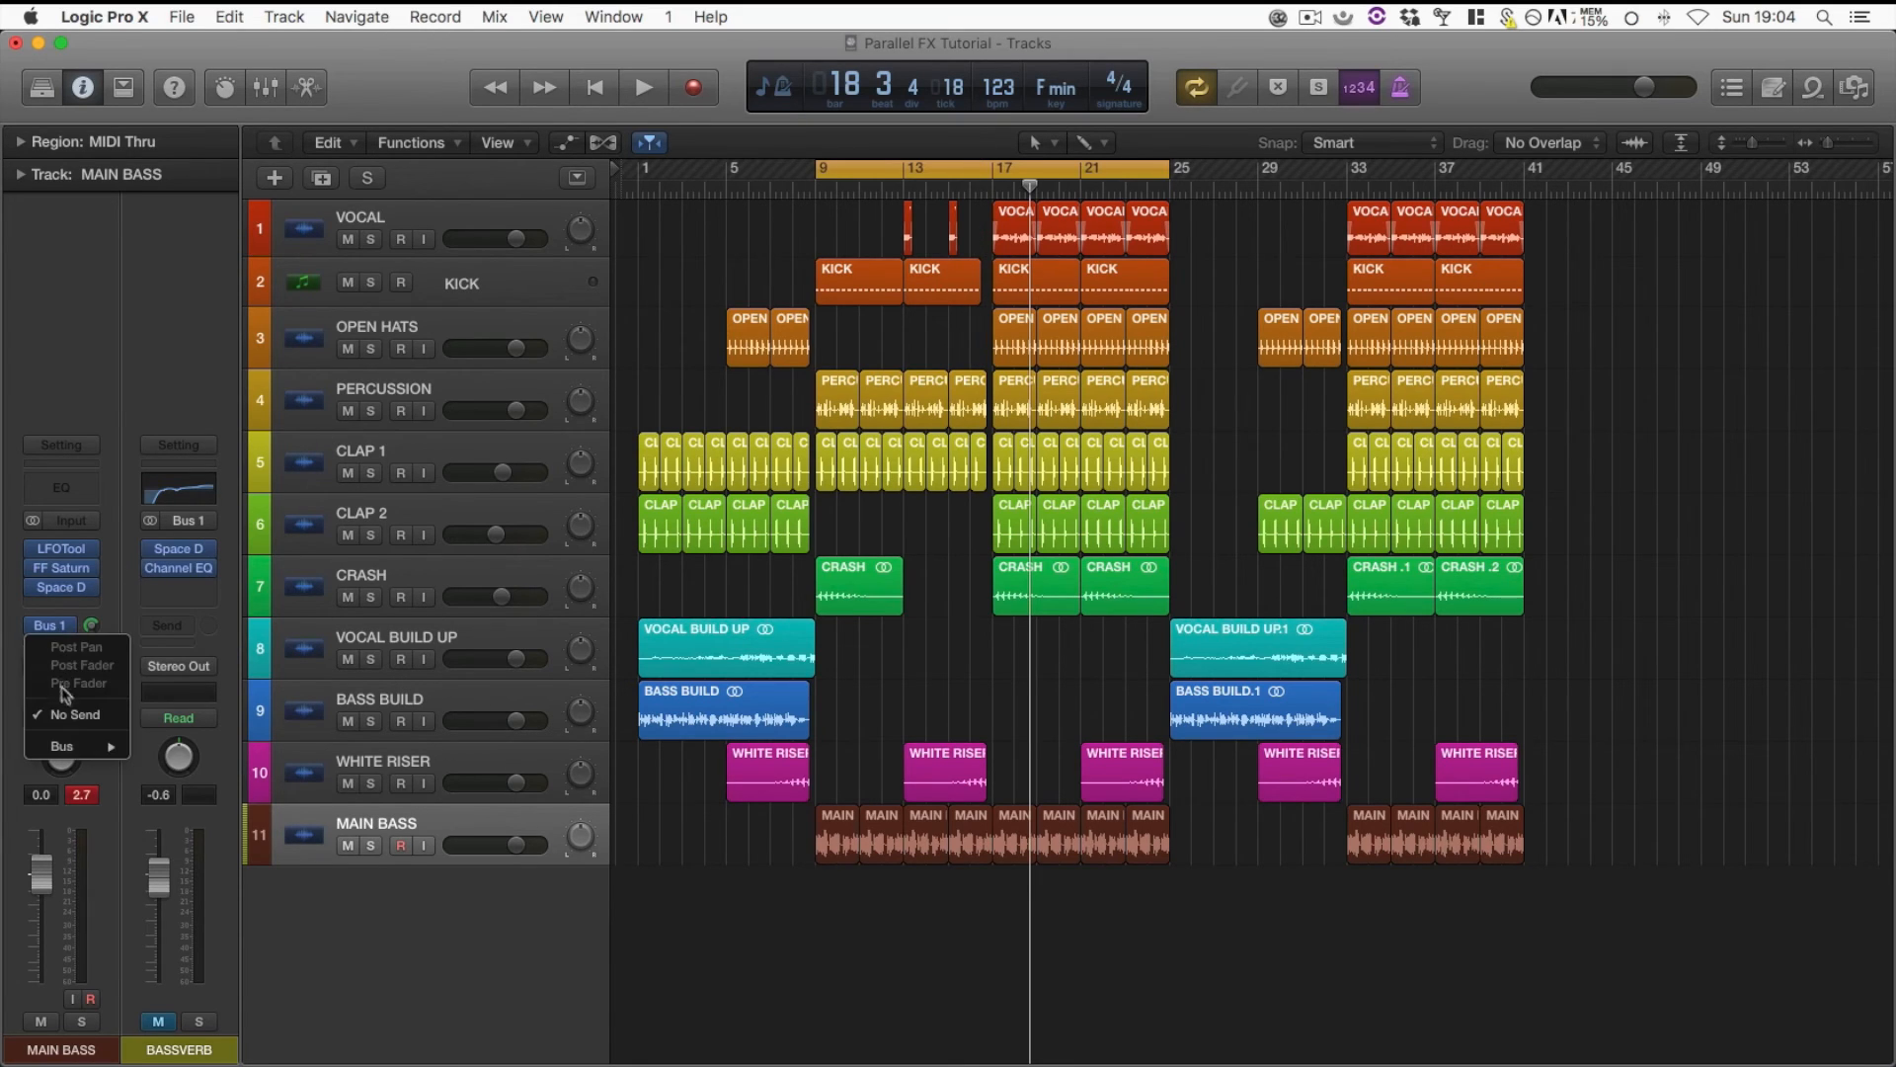
pyautogui.moveTo(74, 747)
pyautogui.moveTo(227, 926)
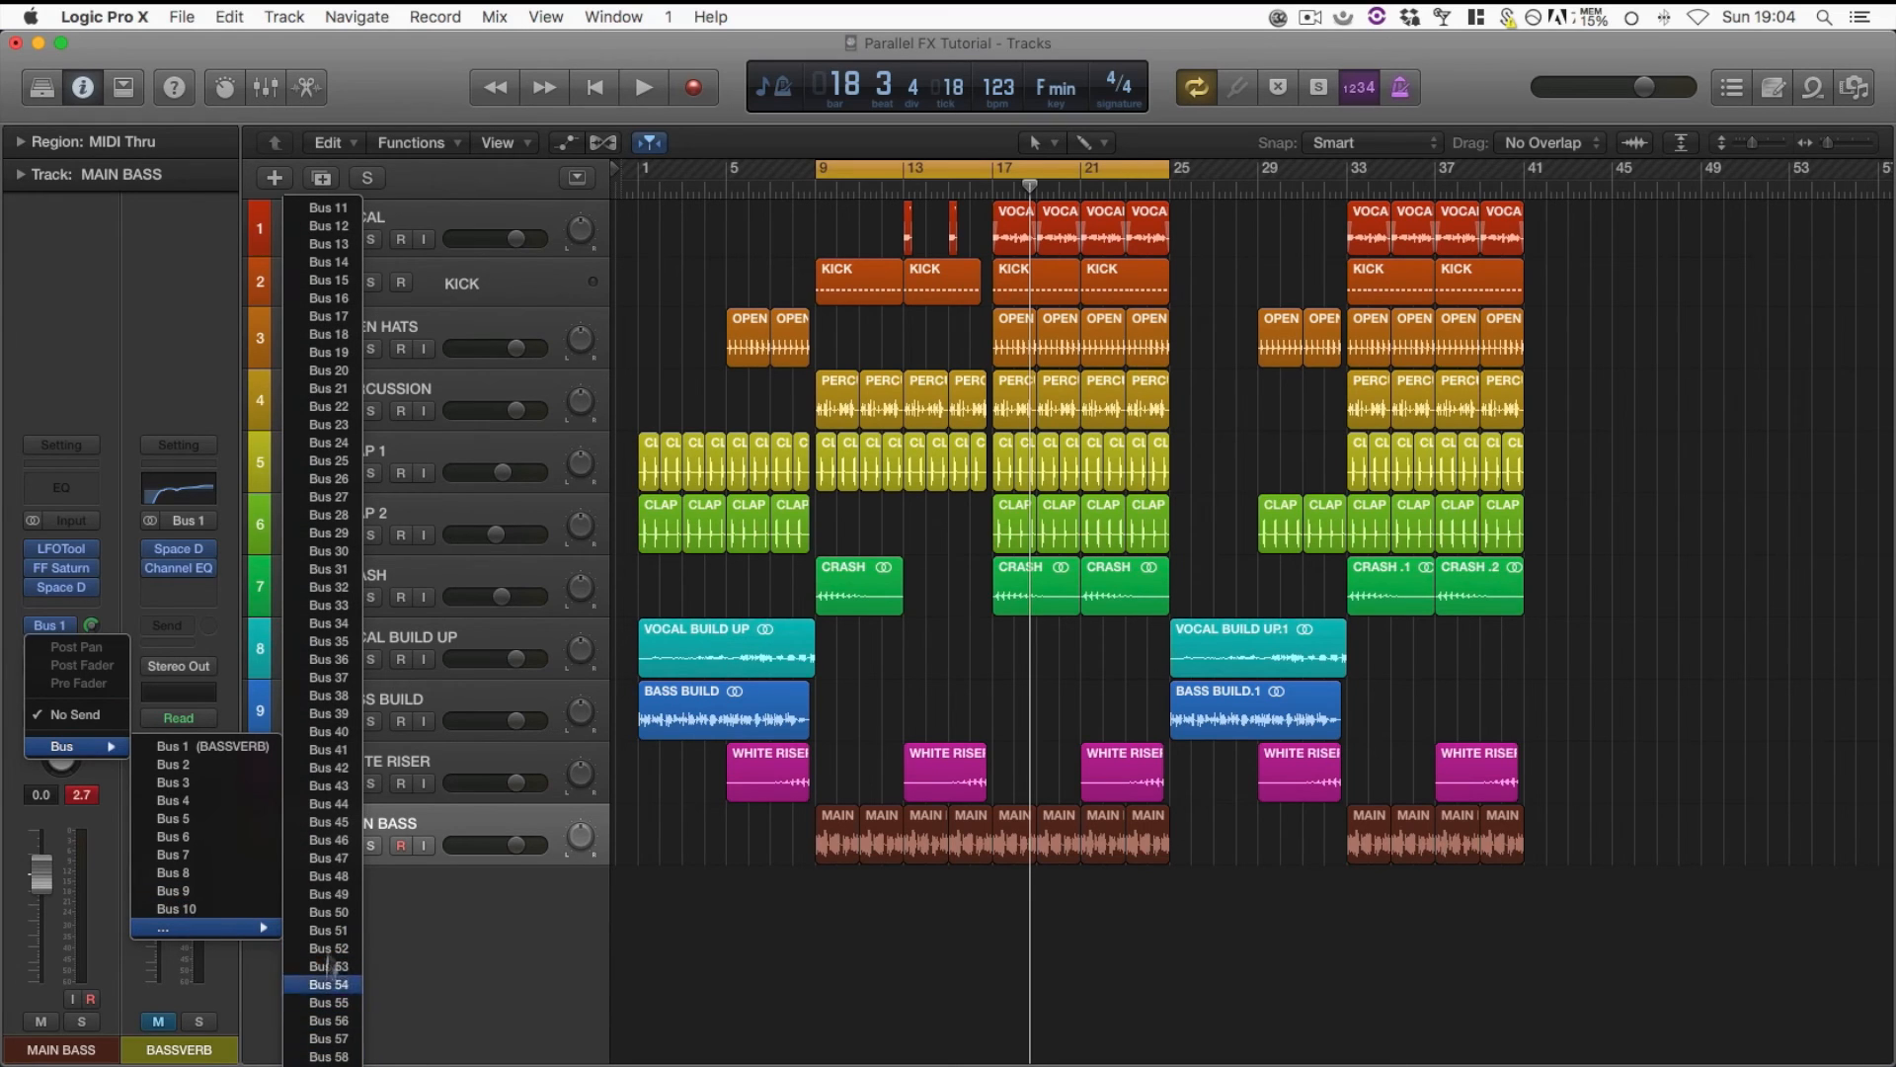
pyautogui.click(441, 933)
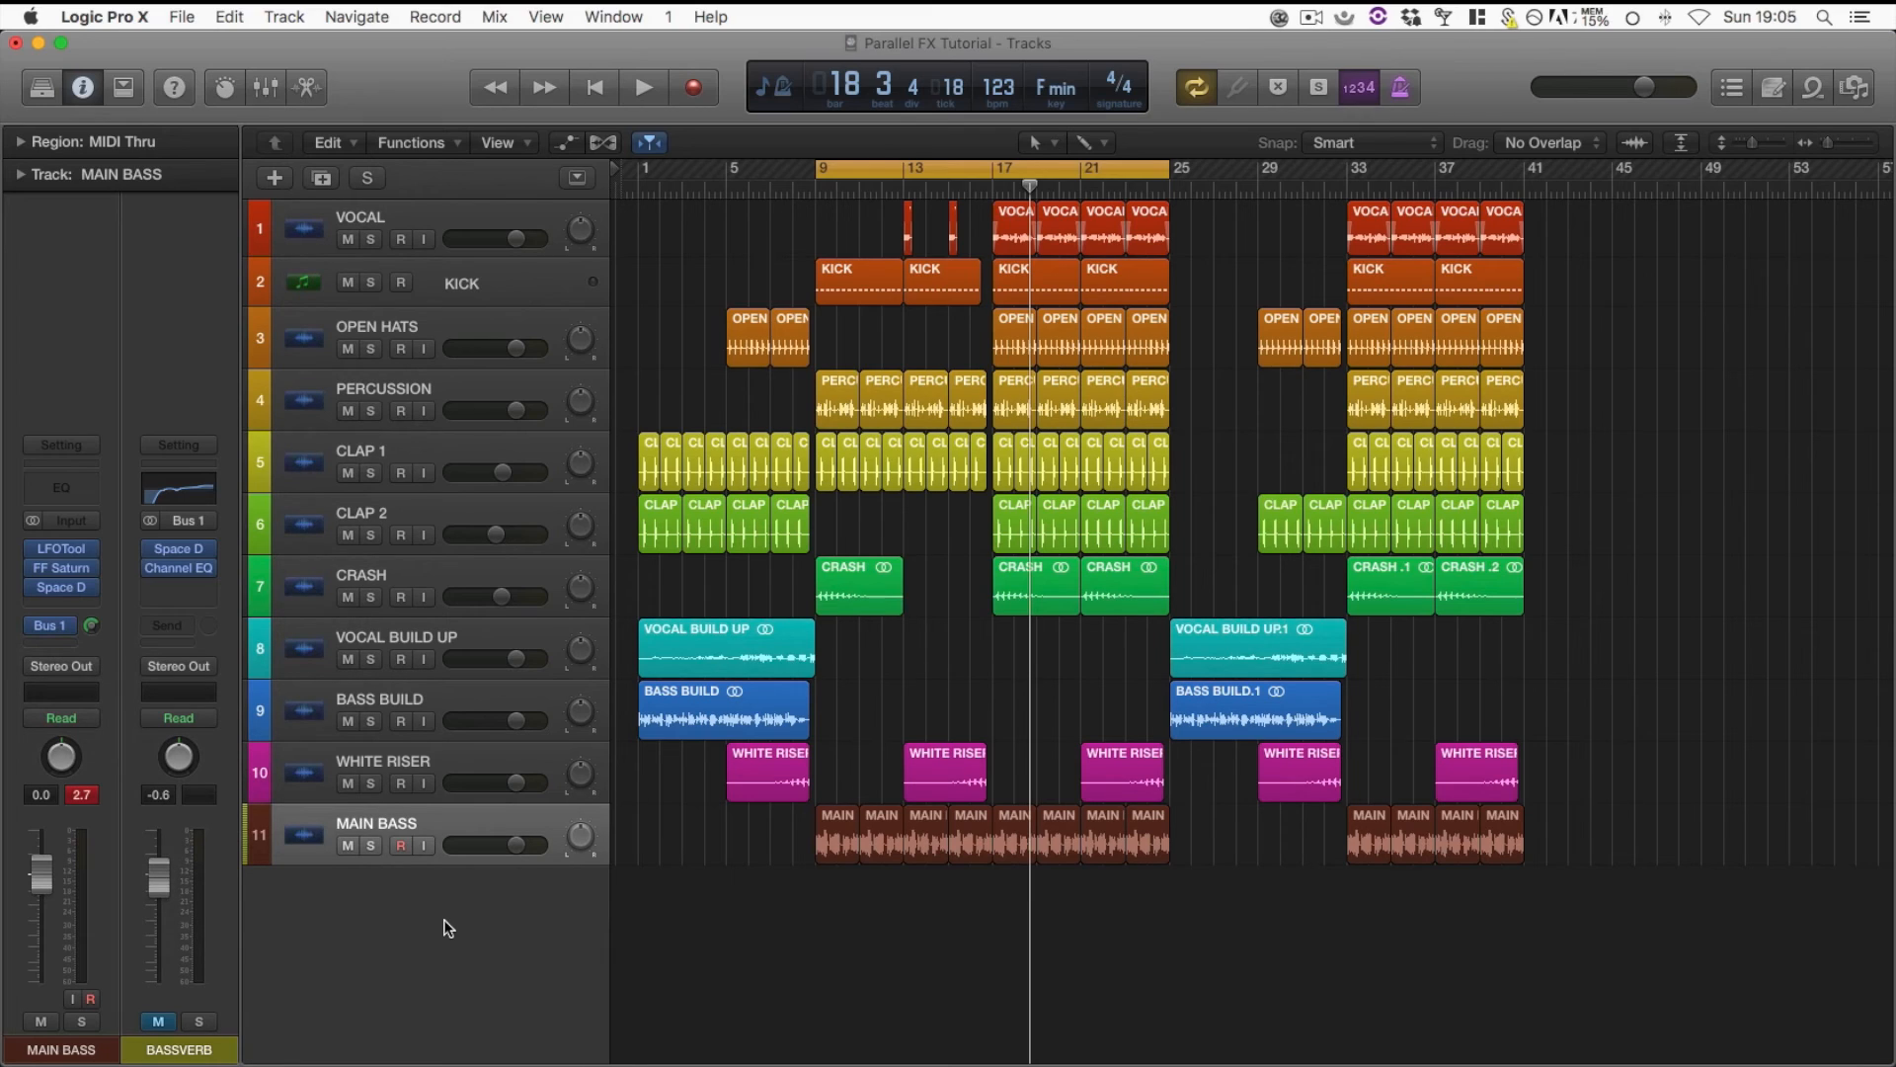
pyautogui.click(97, 590)
pyautogui.click(111, 386)
# Play the mix, switch the bass reverb by bypassing MAIN BASS's Space Designer and unmuting BASSVERB, and stop playback
pyautogui.click(159, 1020)
pyautogui.press('space')
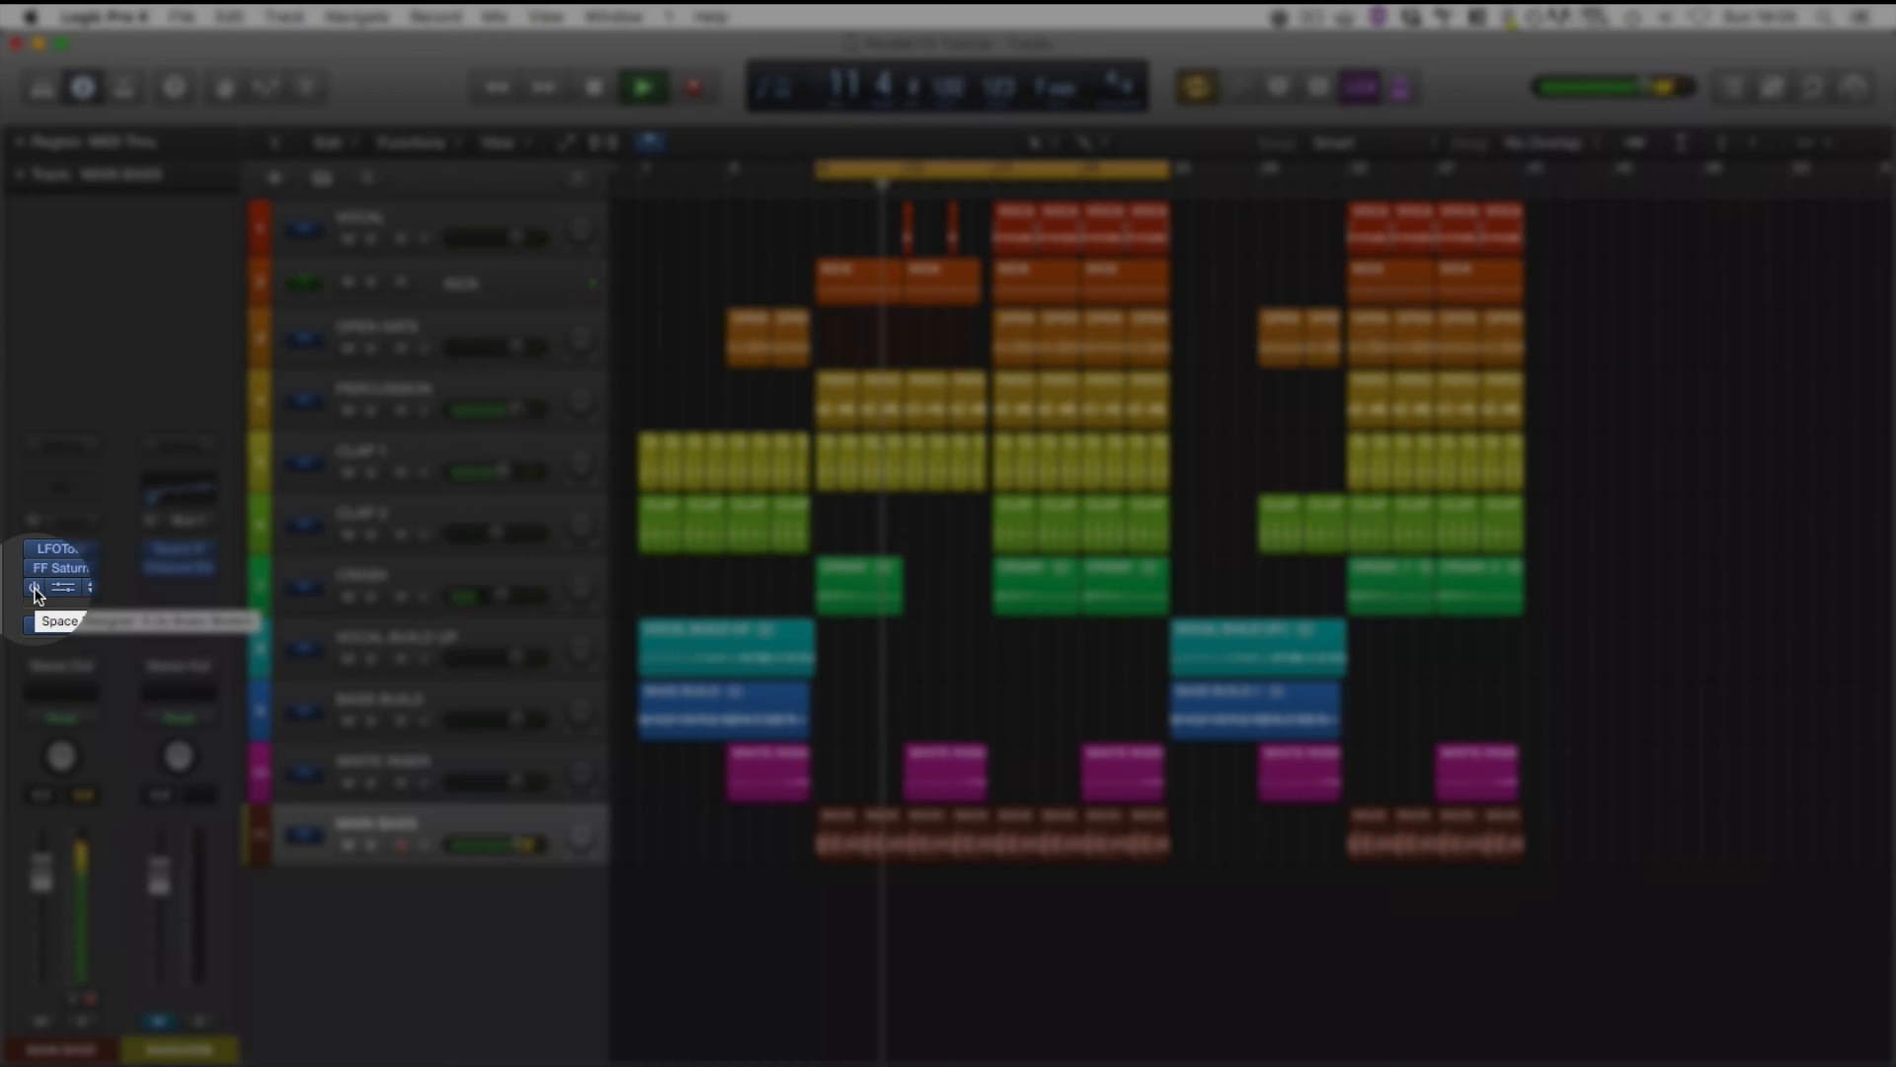
pyautogui.click(36, 593)
pyautogui.click(164, 1022)
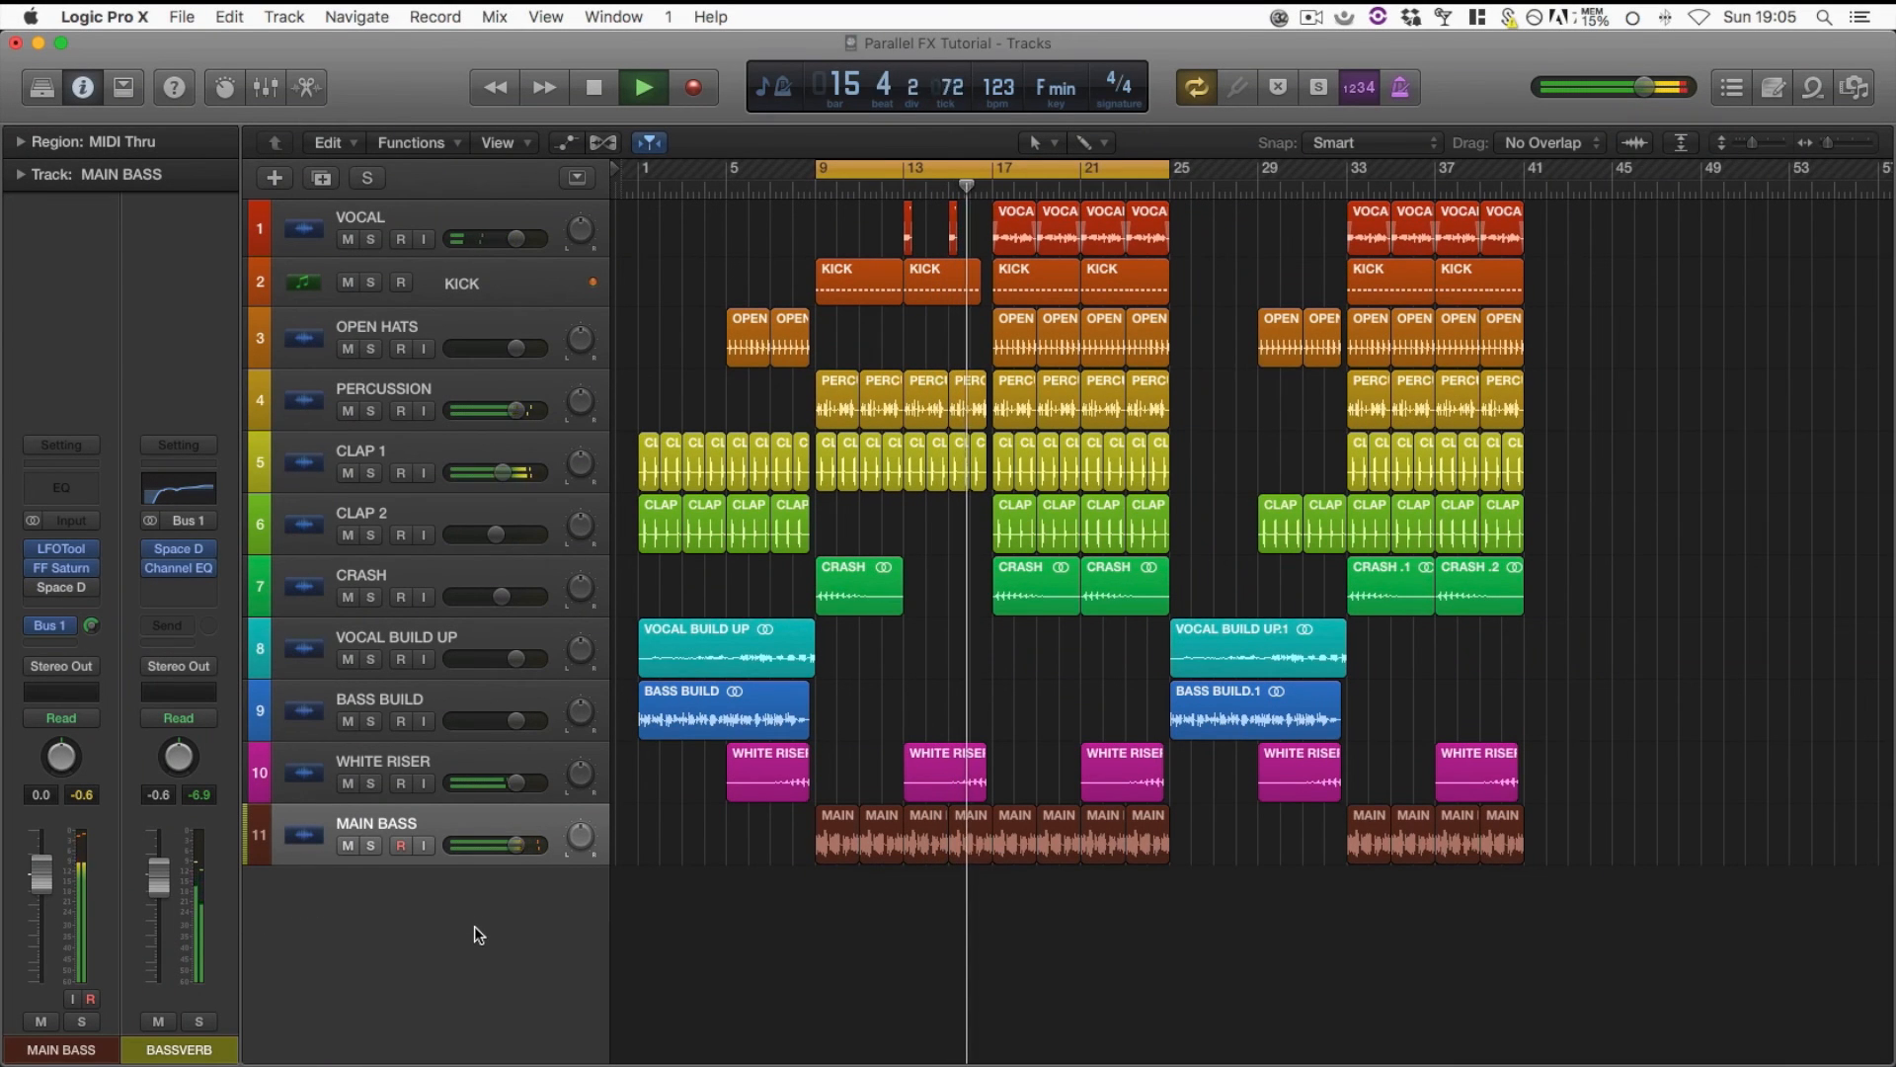
pyautogui.press('space')
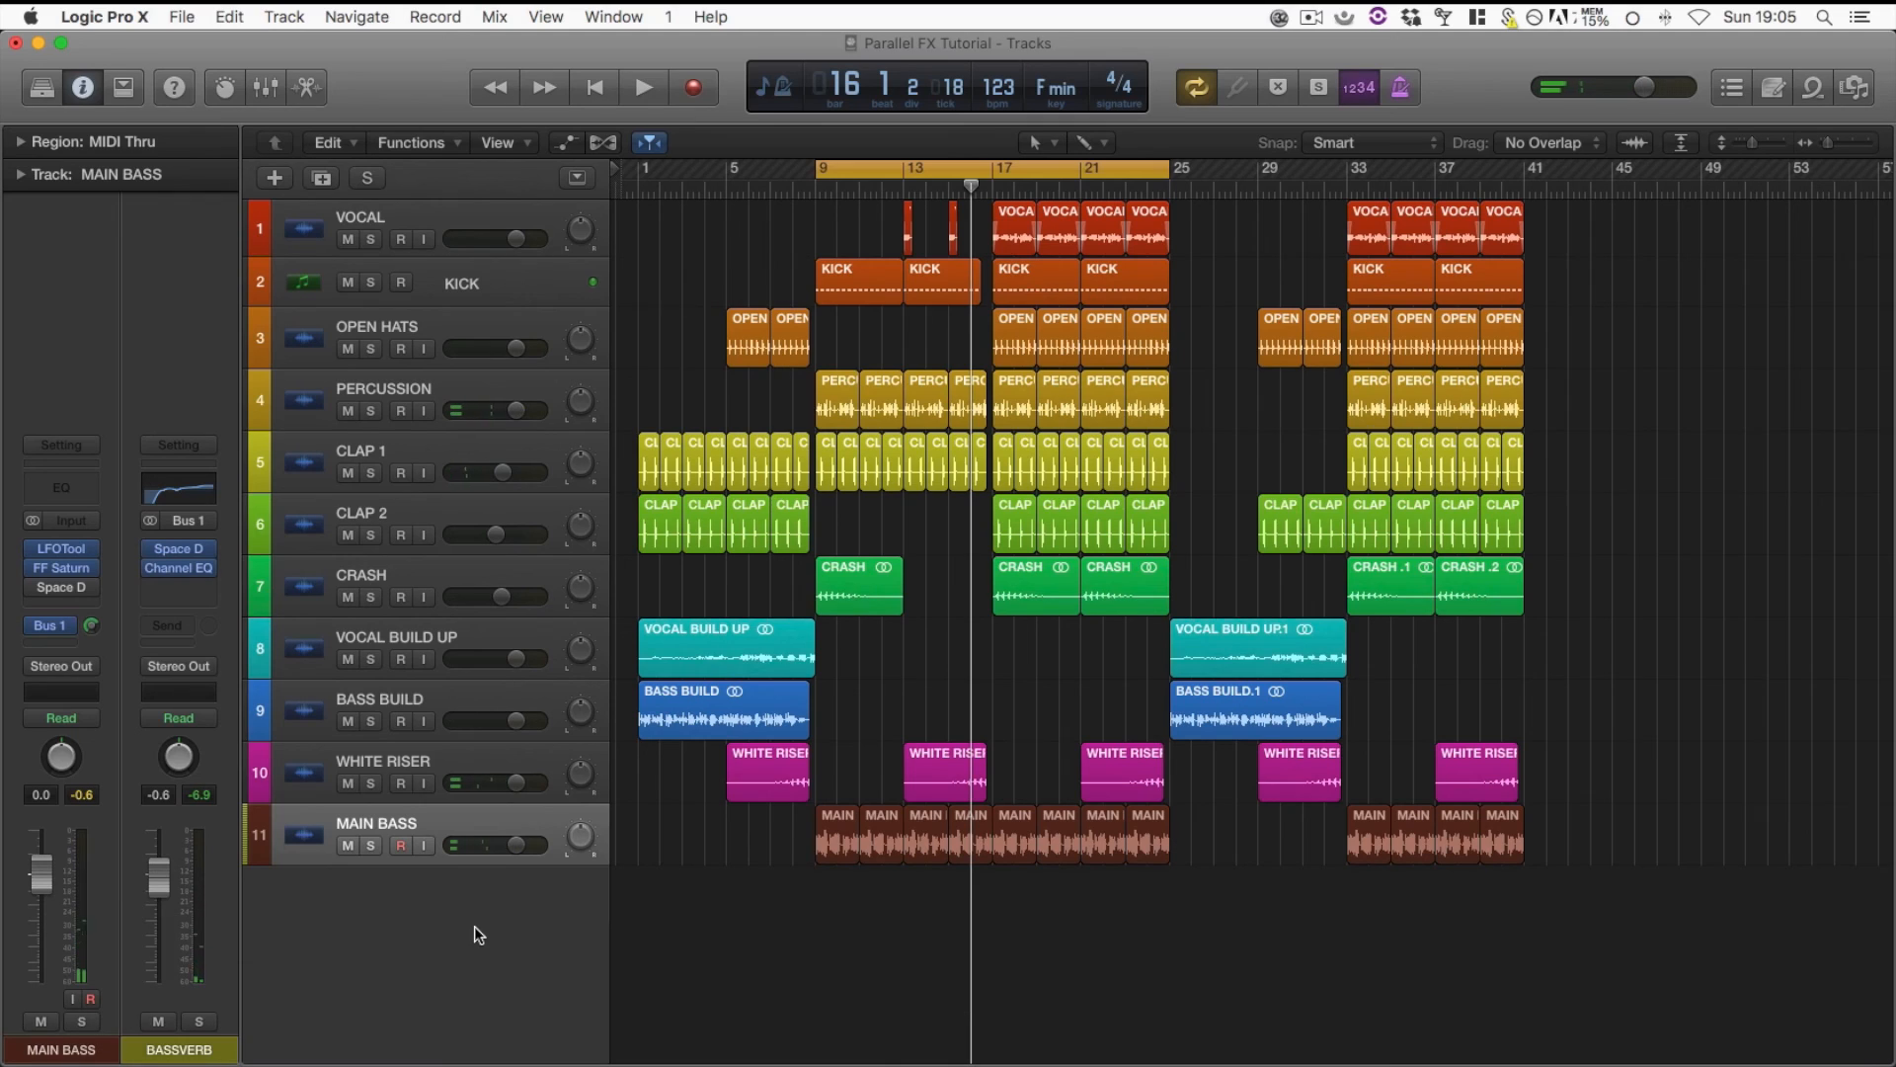